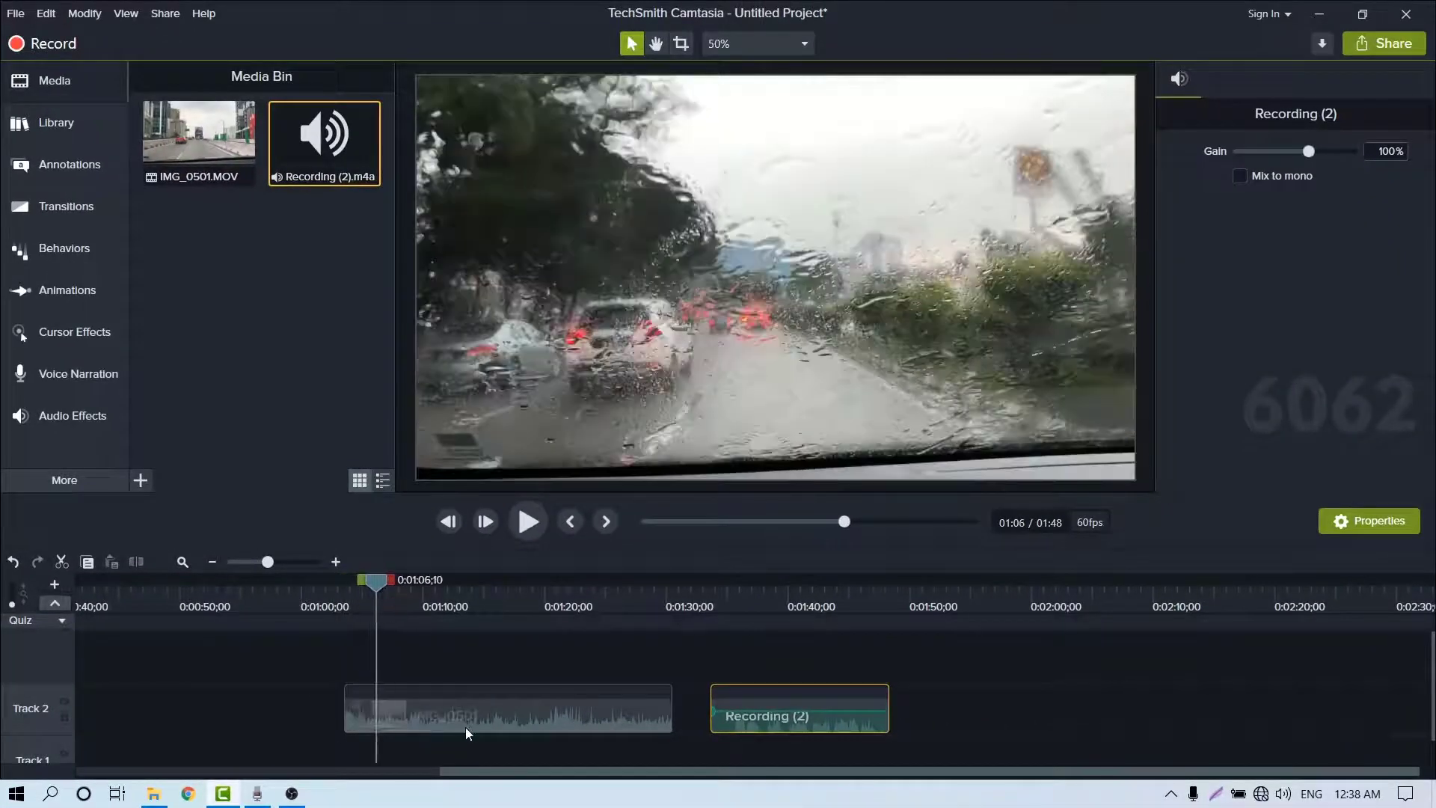
Separate the audio from the video of the IMG_0501 clip on Track 2.
left_click(419, 715)
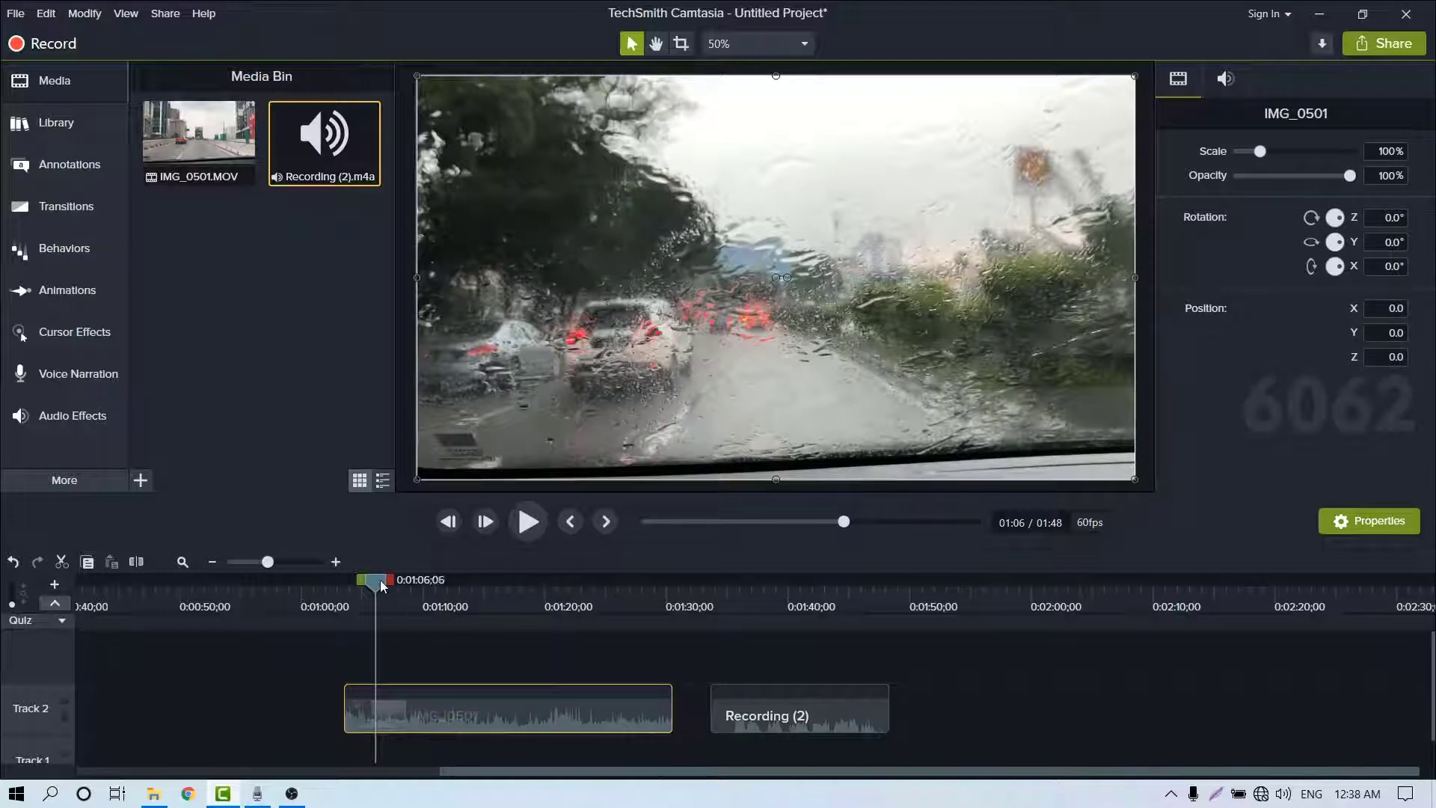
left_click_drag(380, 580, 390, 590)
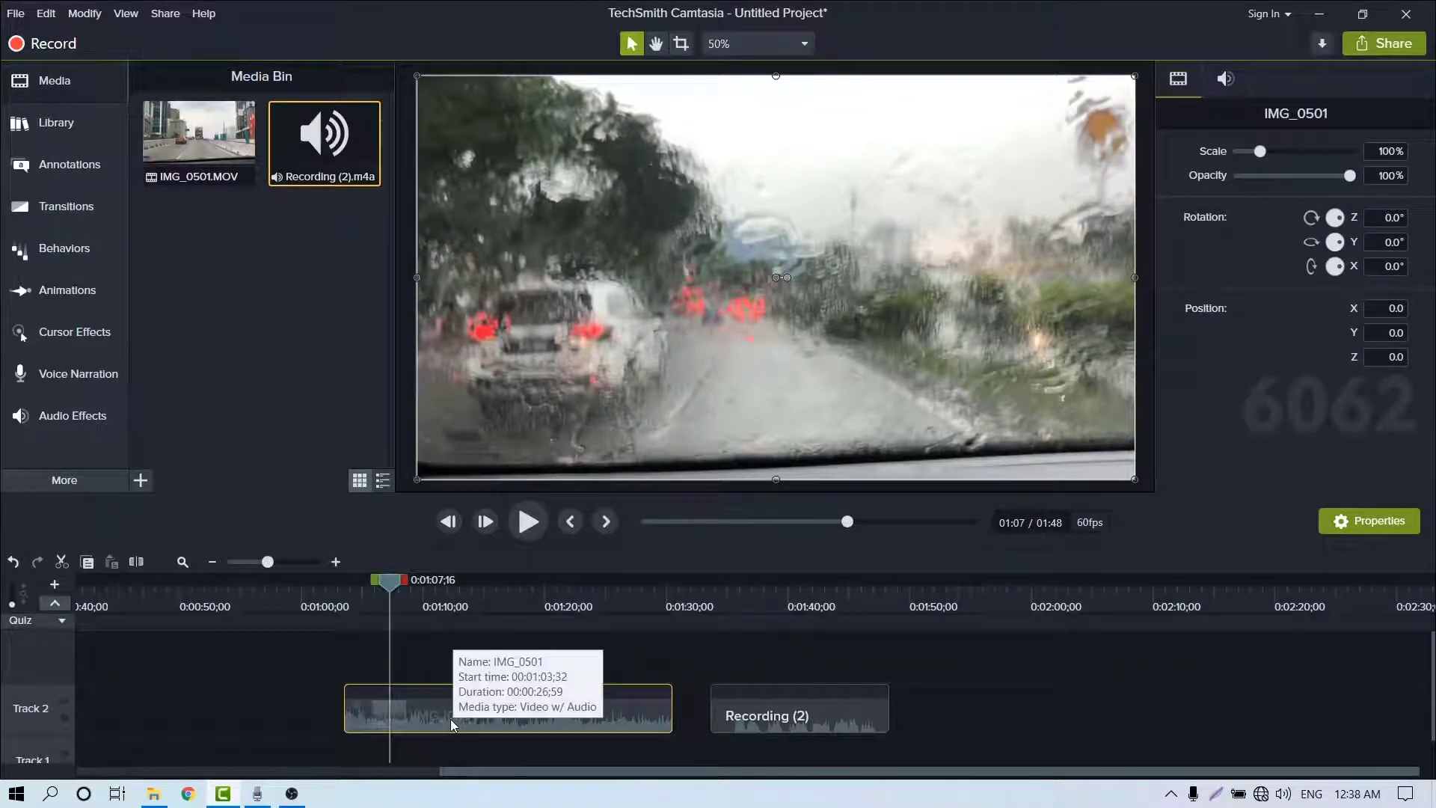
left_click_drag(393, 581, 390, 590)
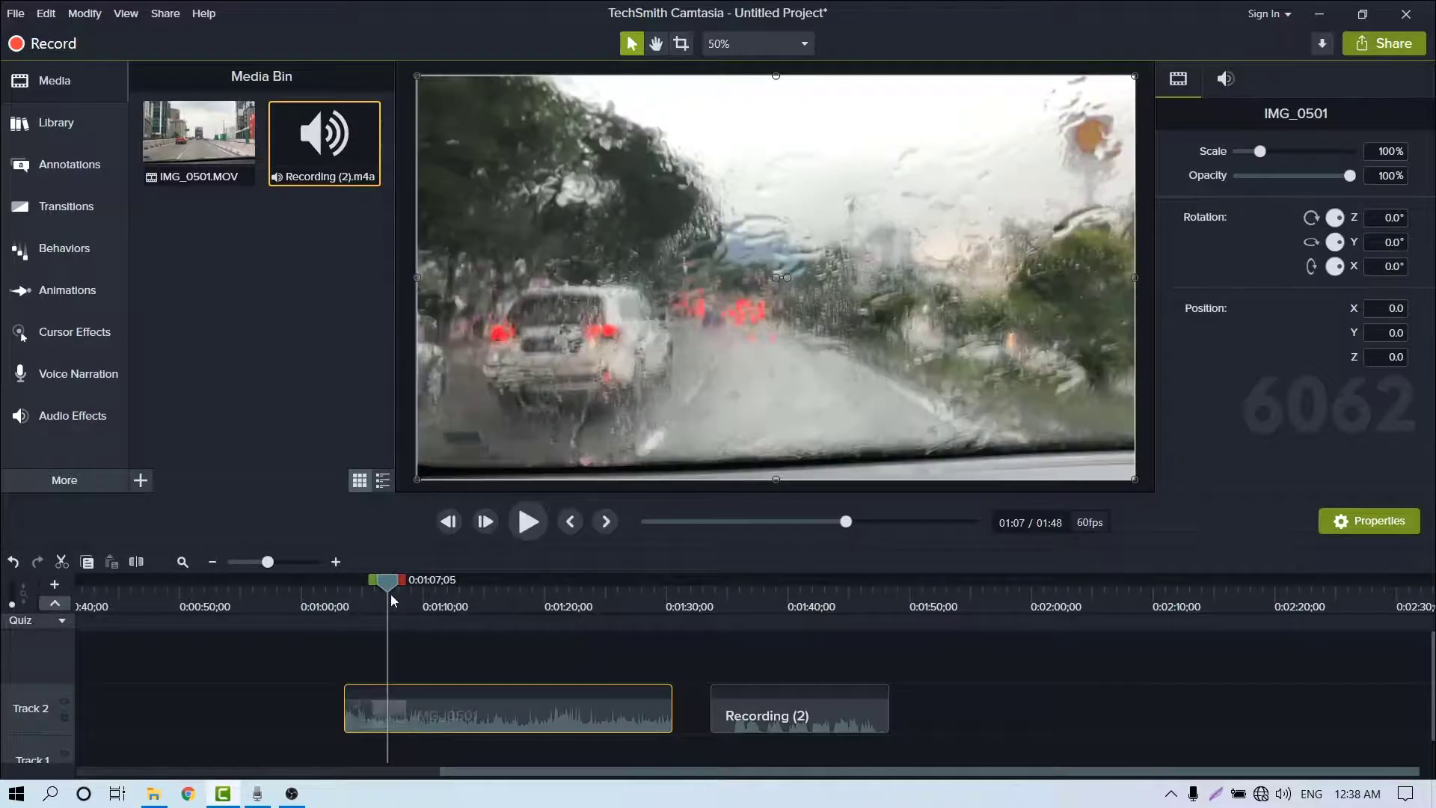
right_click(408, 718)
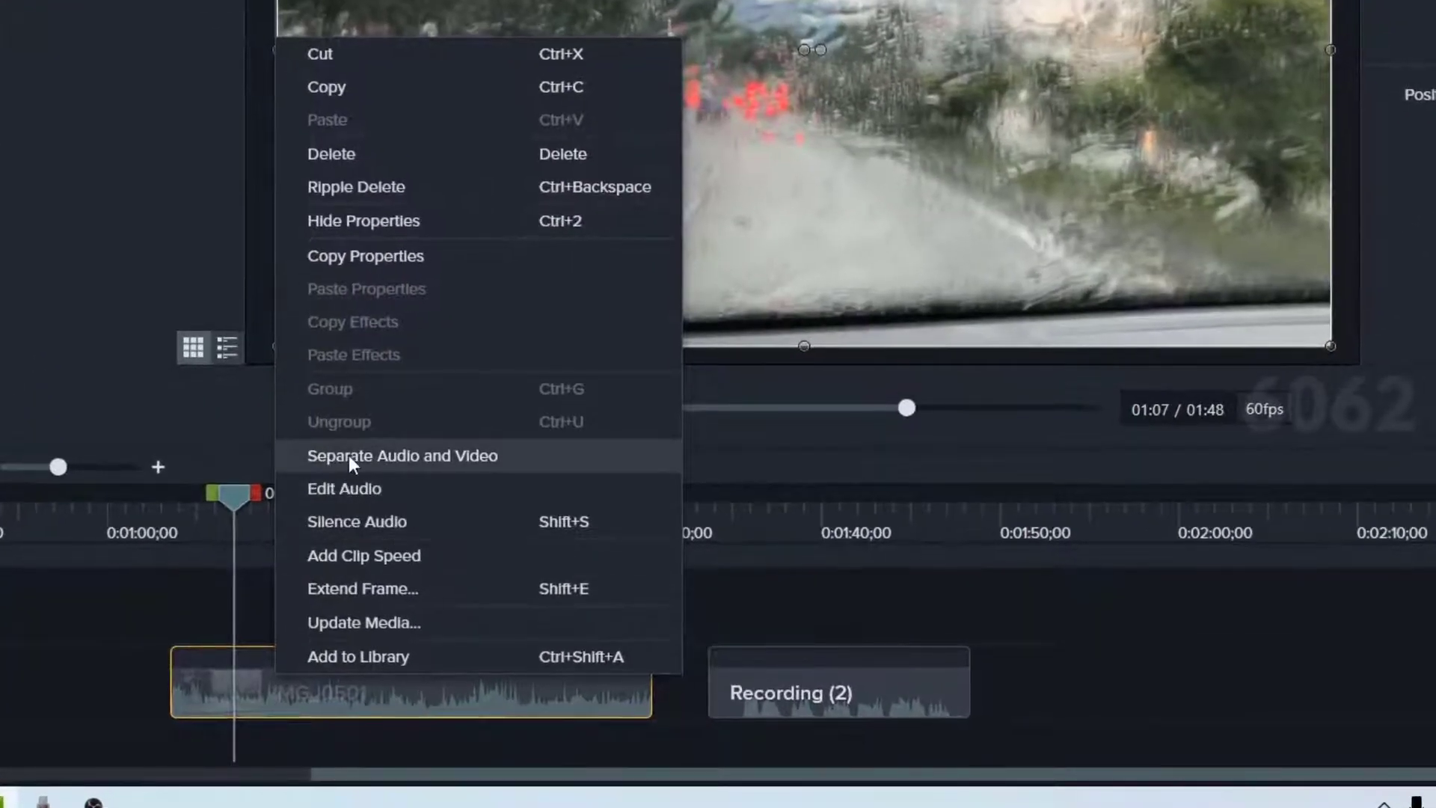
left_click(390, 456)
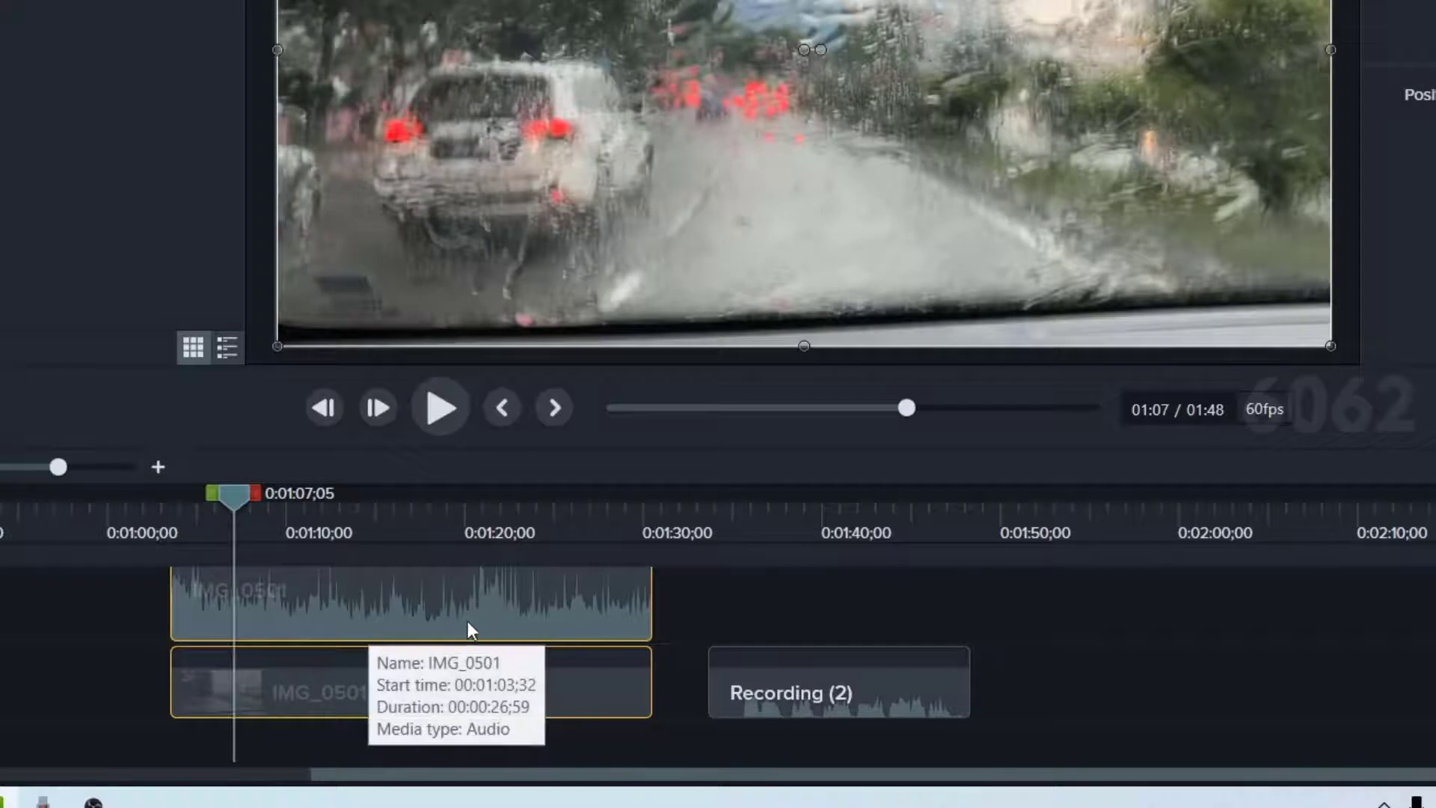
Adjust the overall volume of the separated IMG_0501 audio clip to about 77%, trying its volume line and gain.
scroll(466, 621, "up", 2)
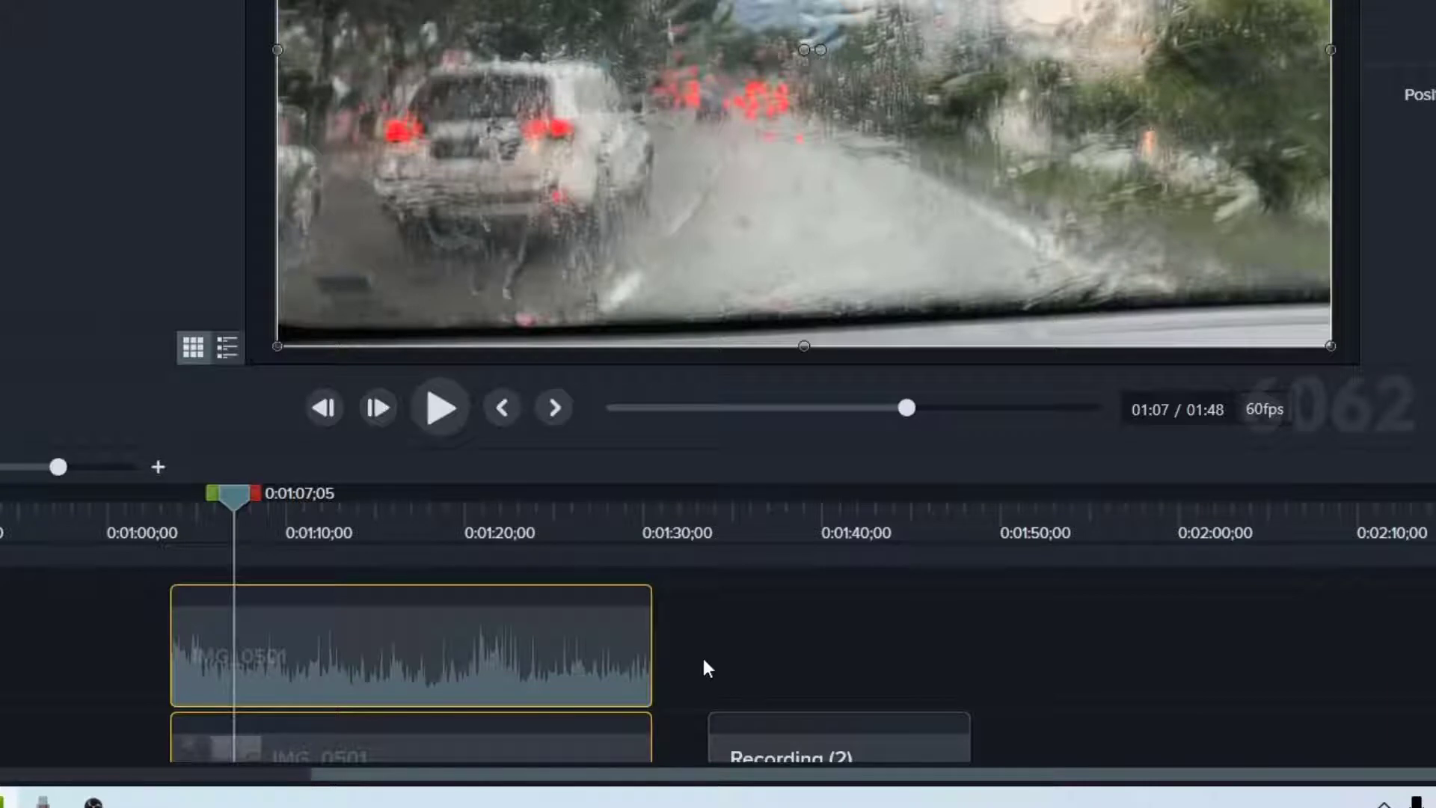
left_click(496, 682)
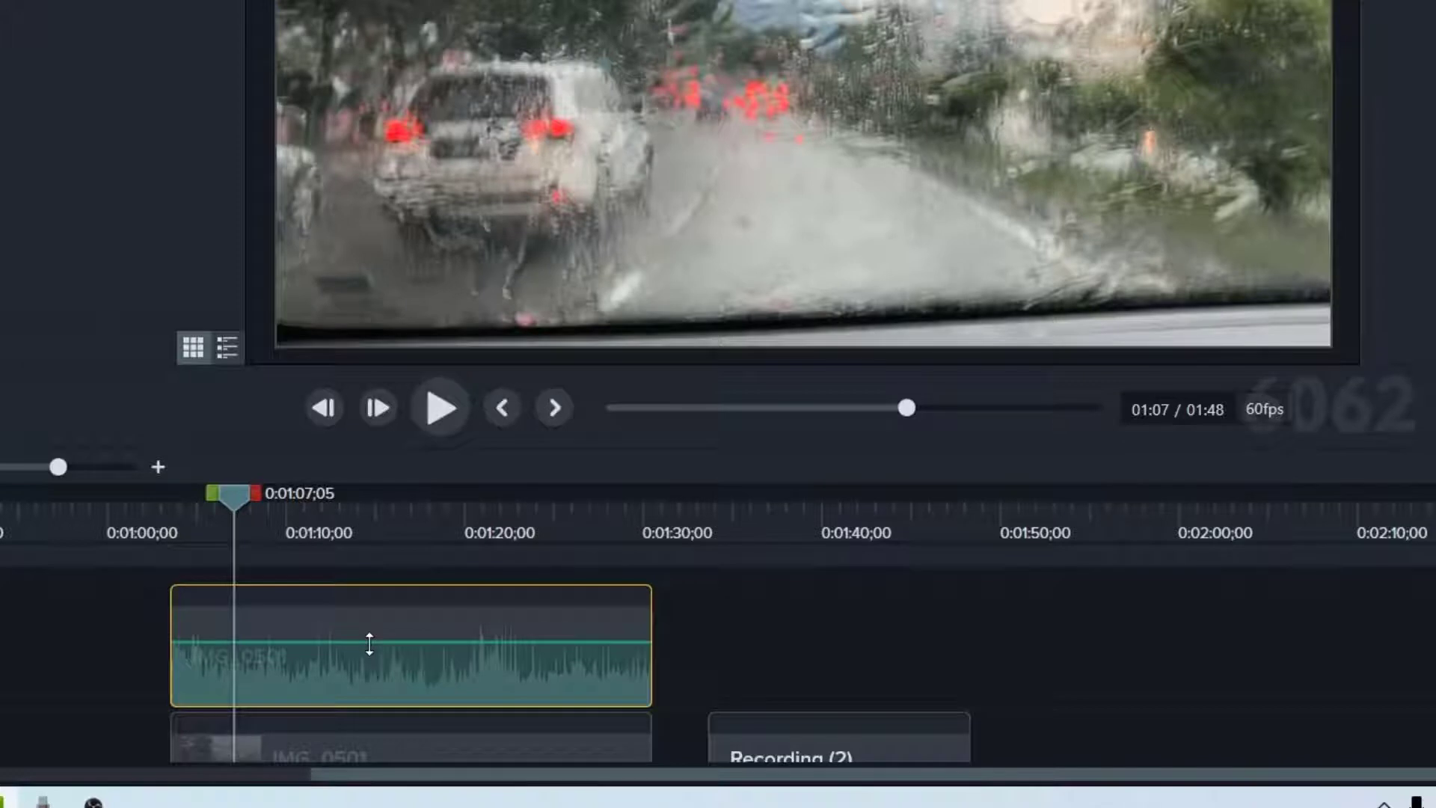
left_click_drag(370, 643, 374, 625)
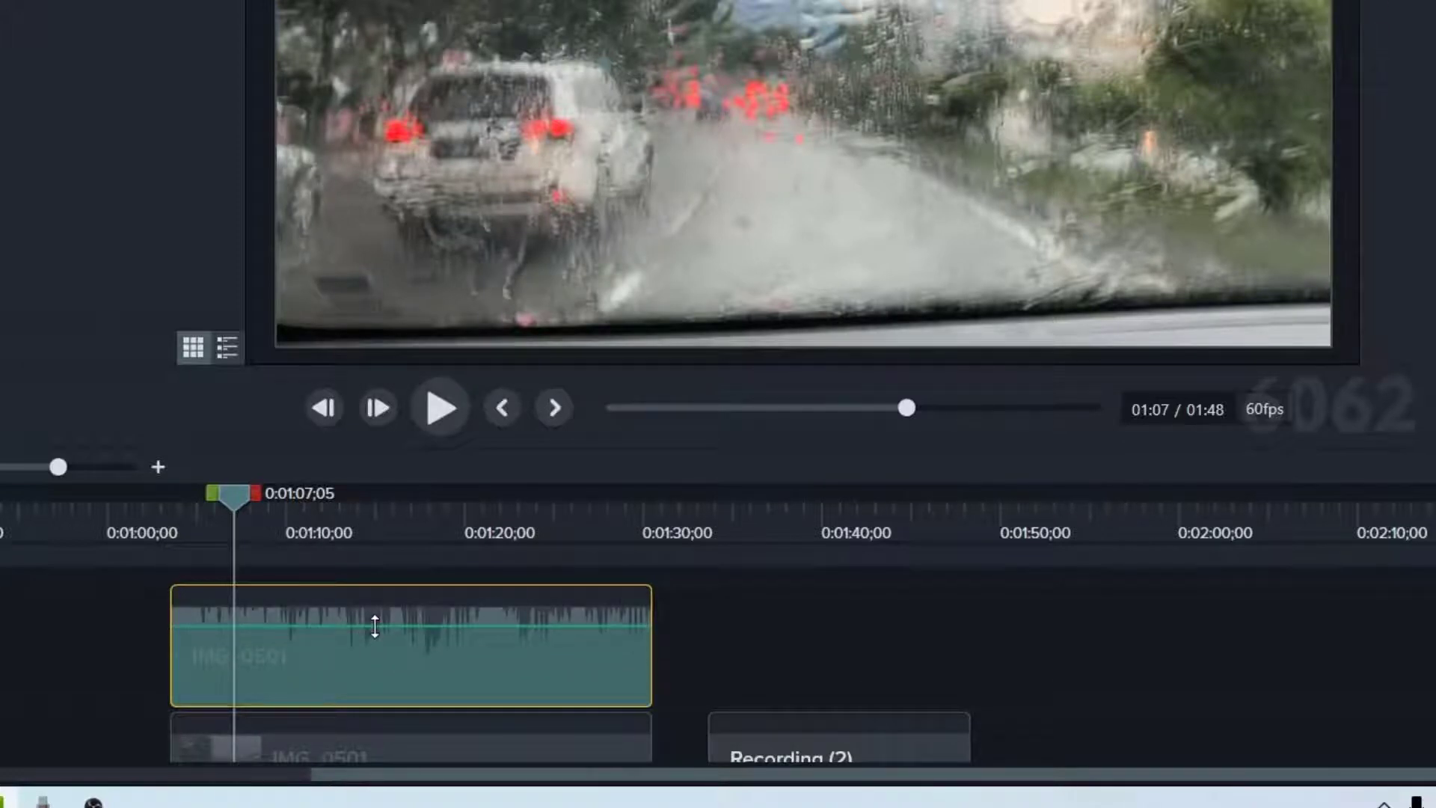
left_click_drag(384, 624, 377, 669)
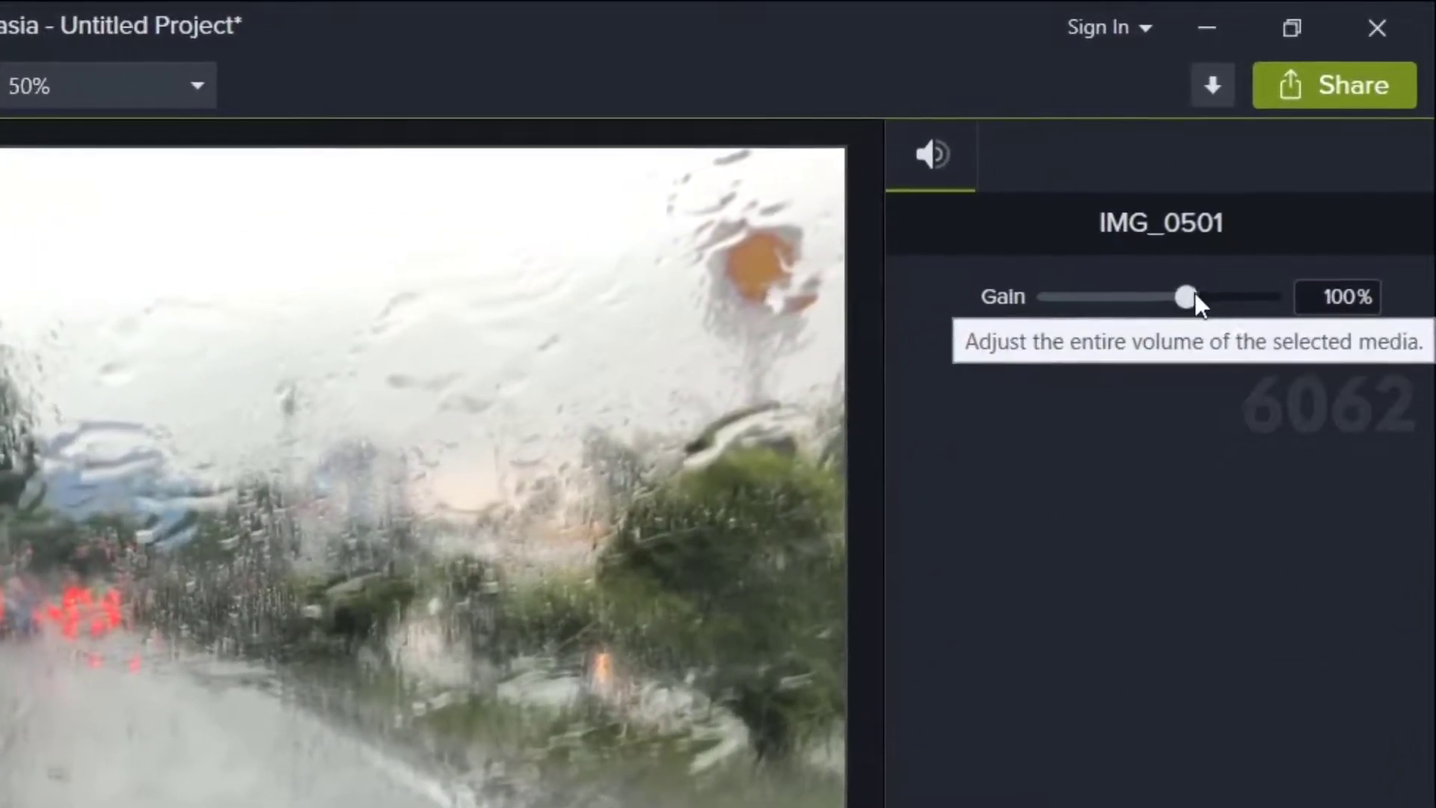
left_click_drag(1266, 201, 1277, 200)
mouse_move(1205, 299)
left_mouse_down()
mouse_move(1233, 302)
mouse_move(1204, 301)
left_mouse_up()
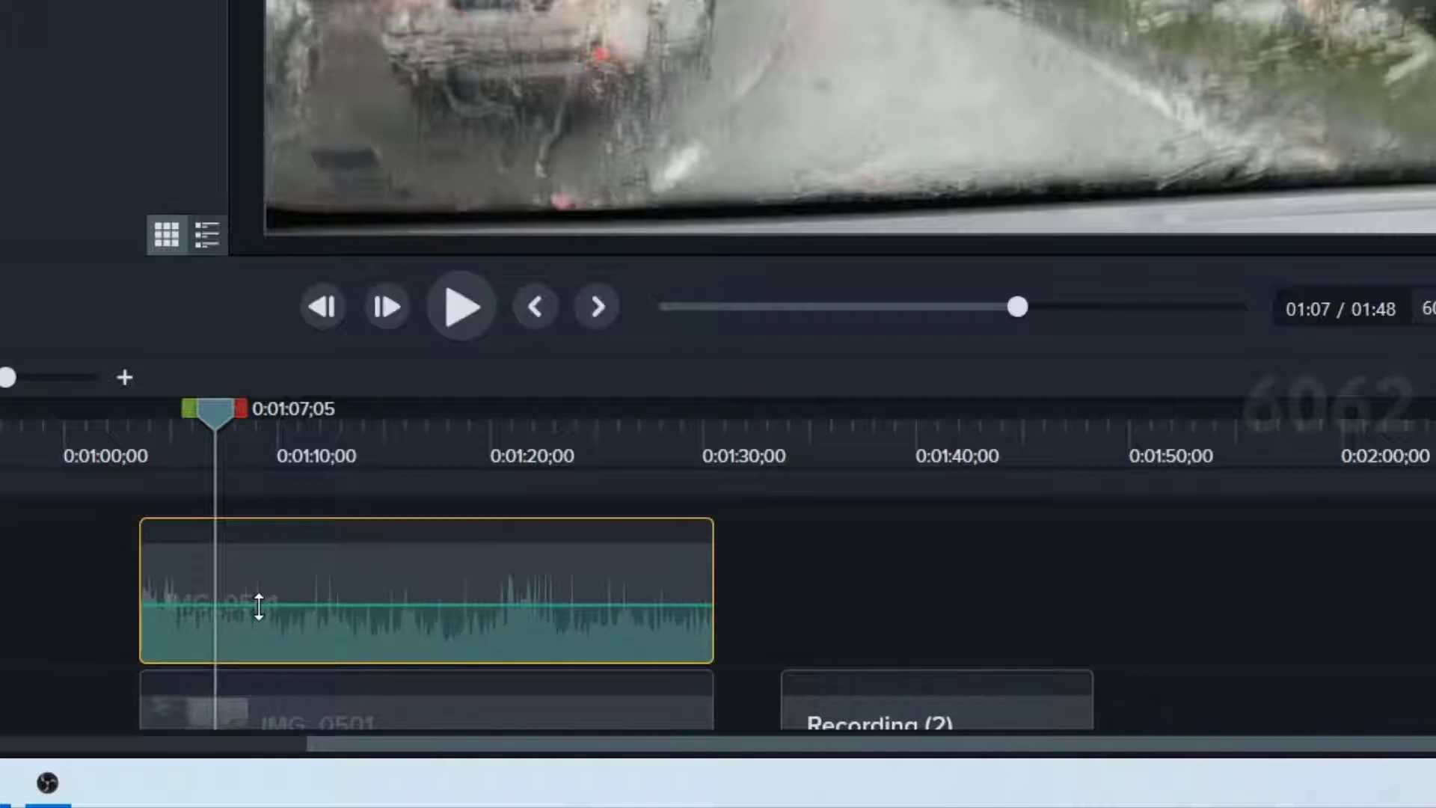
Add three audio points to the IMG_0501 audio clip, lowering the volume at the second and raising it at the third.
mouse_move(258, 605)
left_mouse_down()
mouse_move(254, 630)
mouse_move(259, 605)
left_mouse_up()
left_click_drag(357, 603, 350, 648)
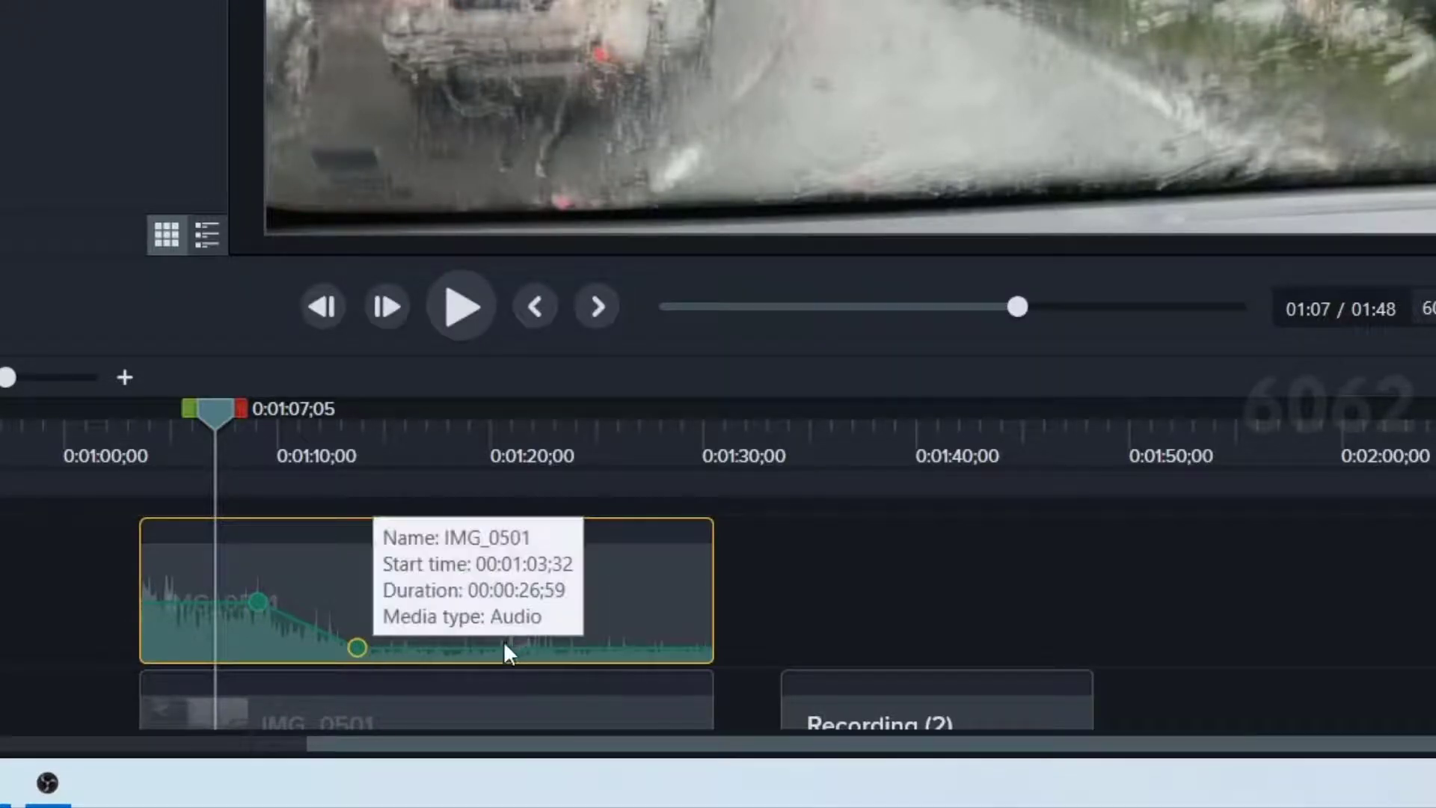
double_click(464, 646)
left_click(453, 647)
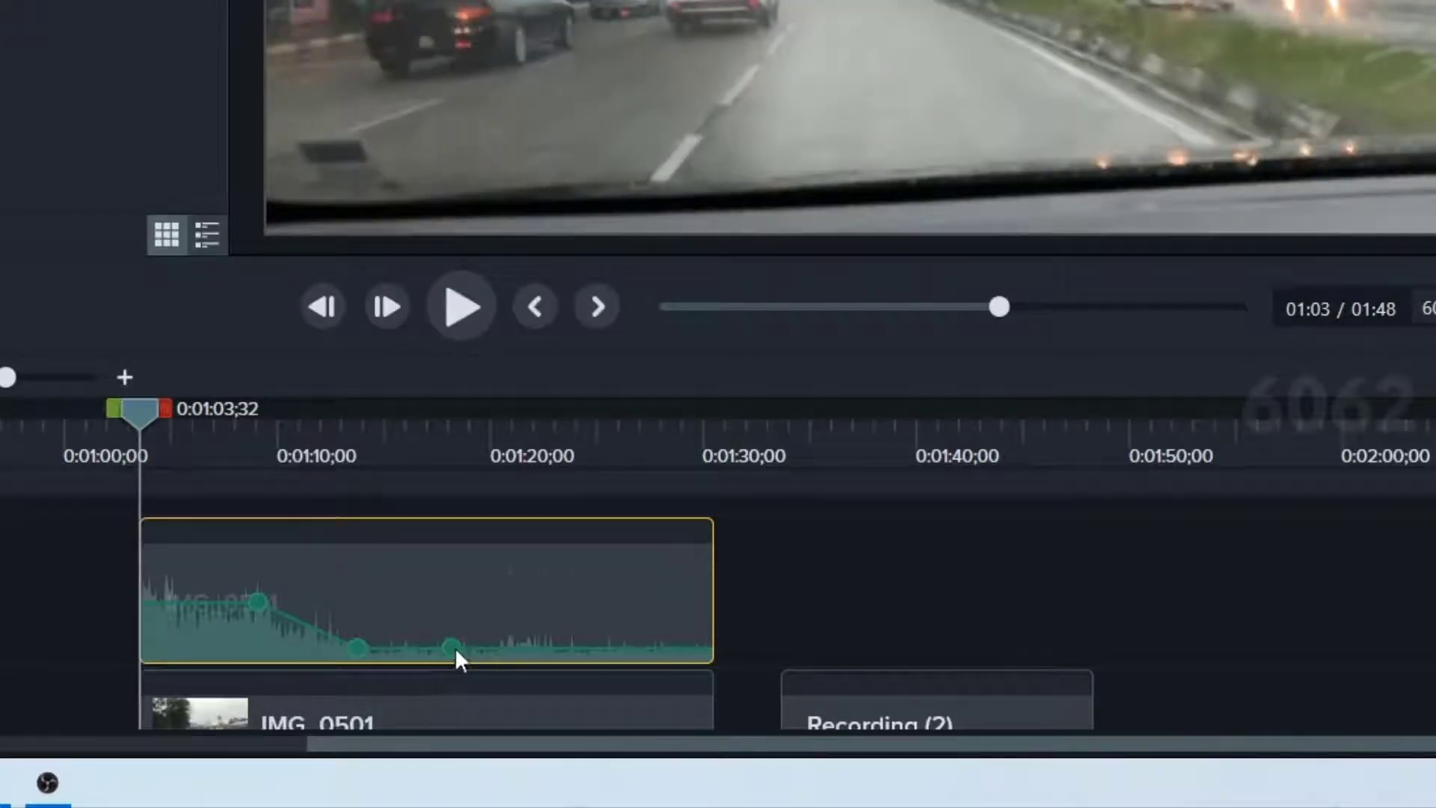
left_click_drag(454, 648, 452, 585)
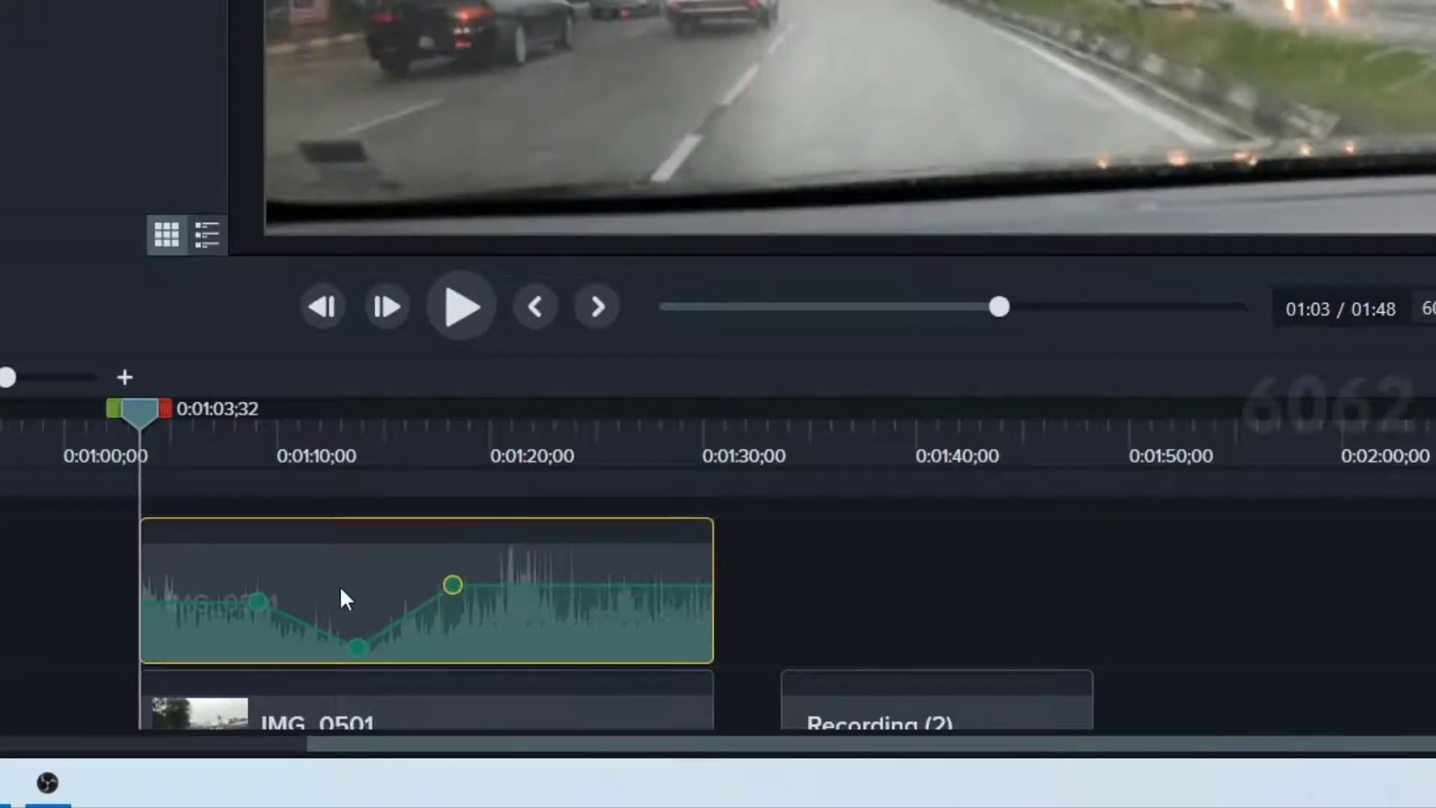
left_click_drag(133, 412, 158, 506)
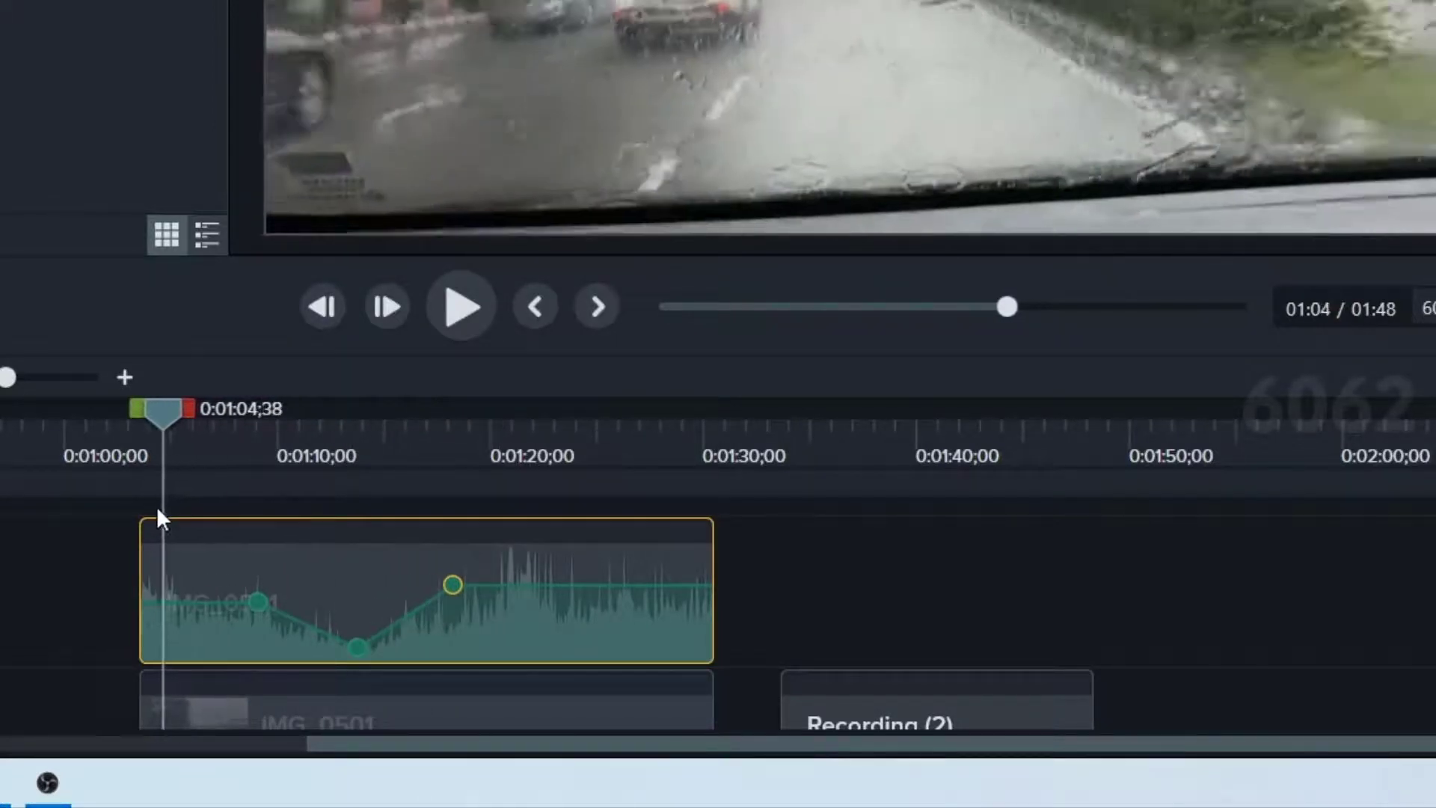
Undo the audio points and their volume changes on the IMG_0501 audio clip.
key("ctrl+z")
key("ctrl+z")
key("ctrl+z")
key("ctrl+z")
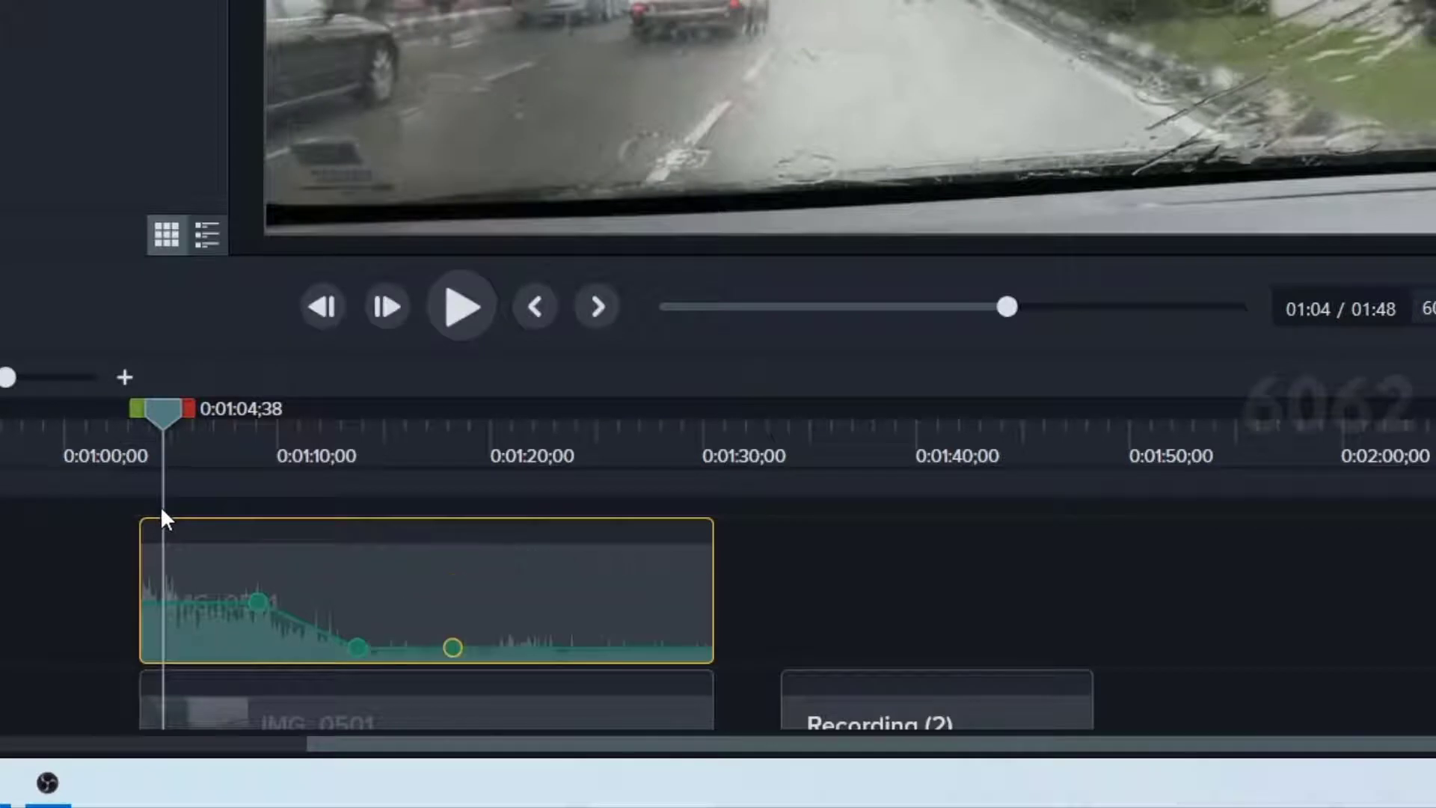
key("ctrl+z")
key("ctrl+z")
key("ctrl+z")
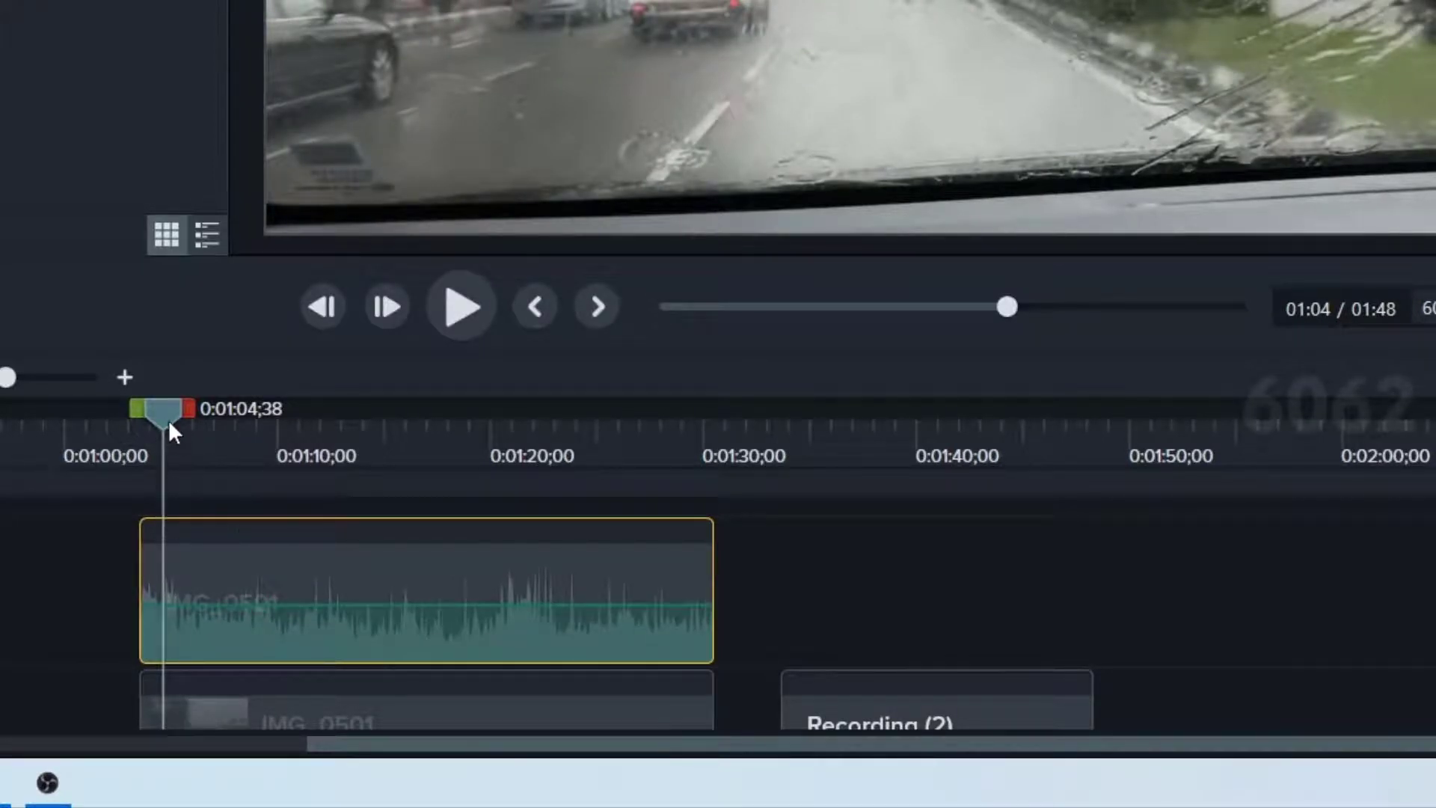
Lower the IMG_0501 audio volume only within the range 0:01:08;49 to 0:01:16;48, and clear the timeline selection.
left_click_drag(168, 419, 256, 449)
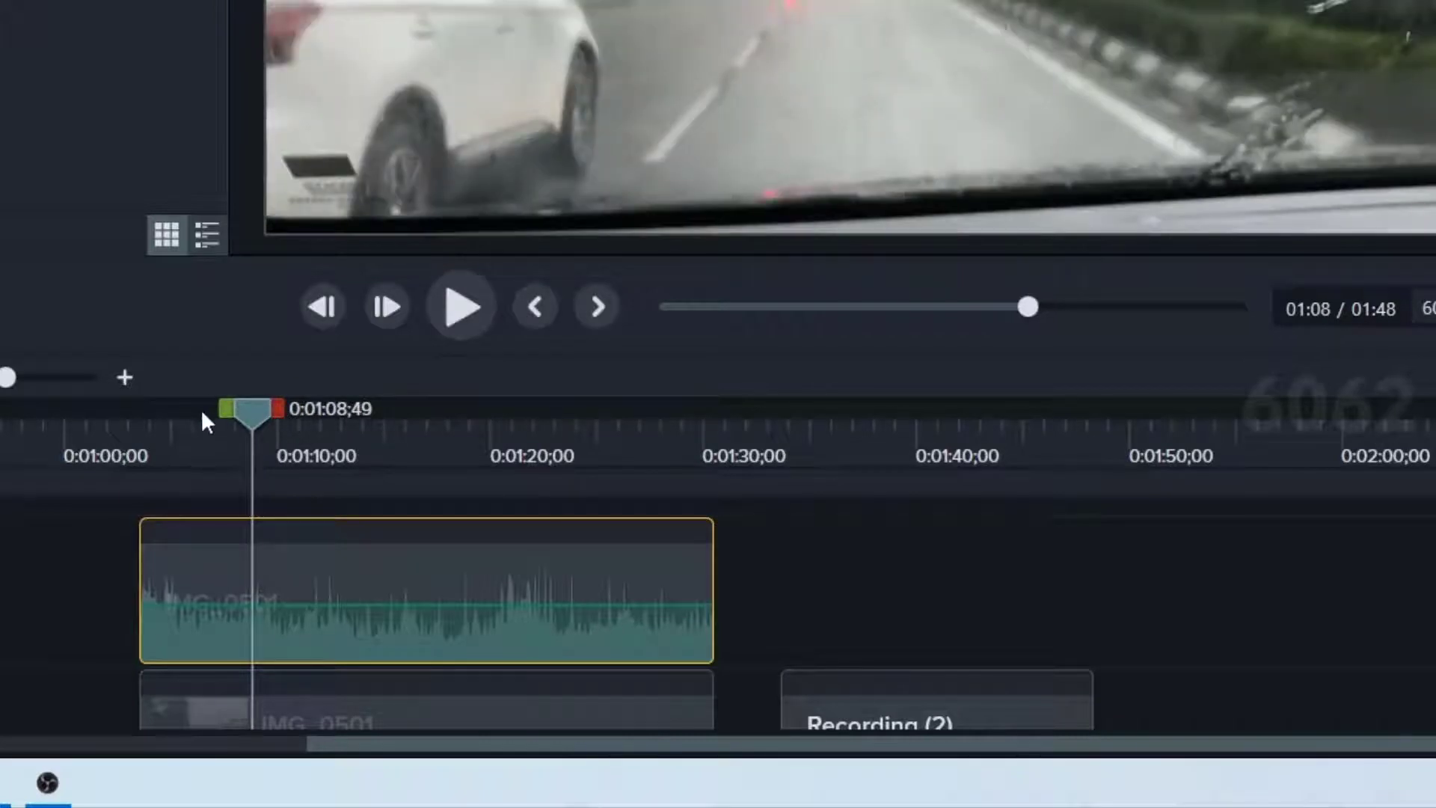
left_click_drag(278, 410, 450, 435)
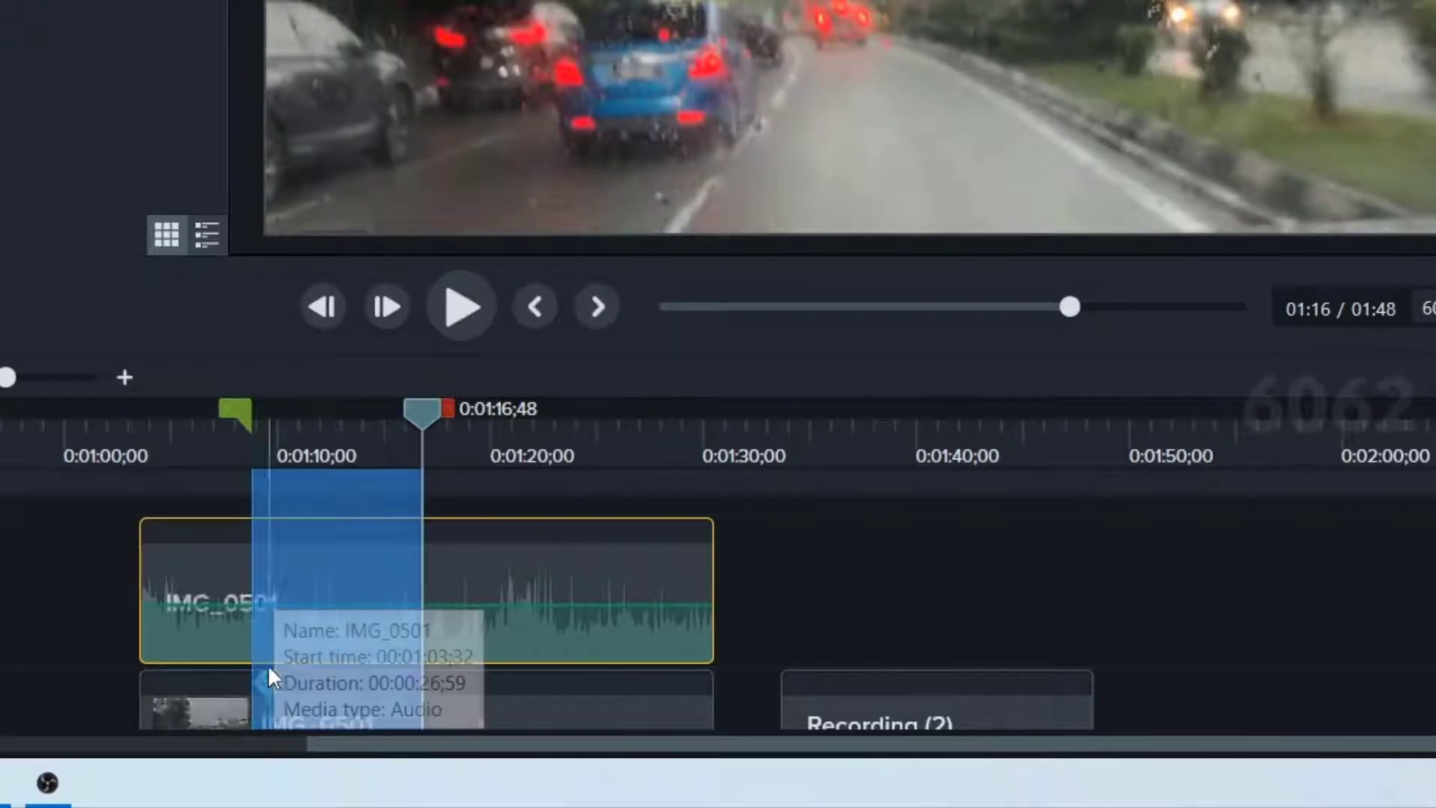
left_click(326, 603)
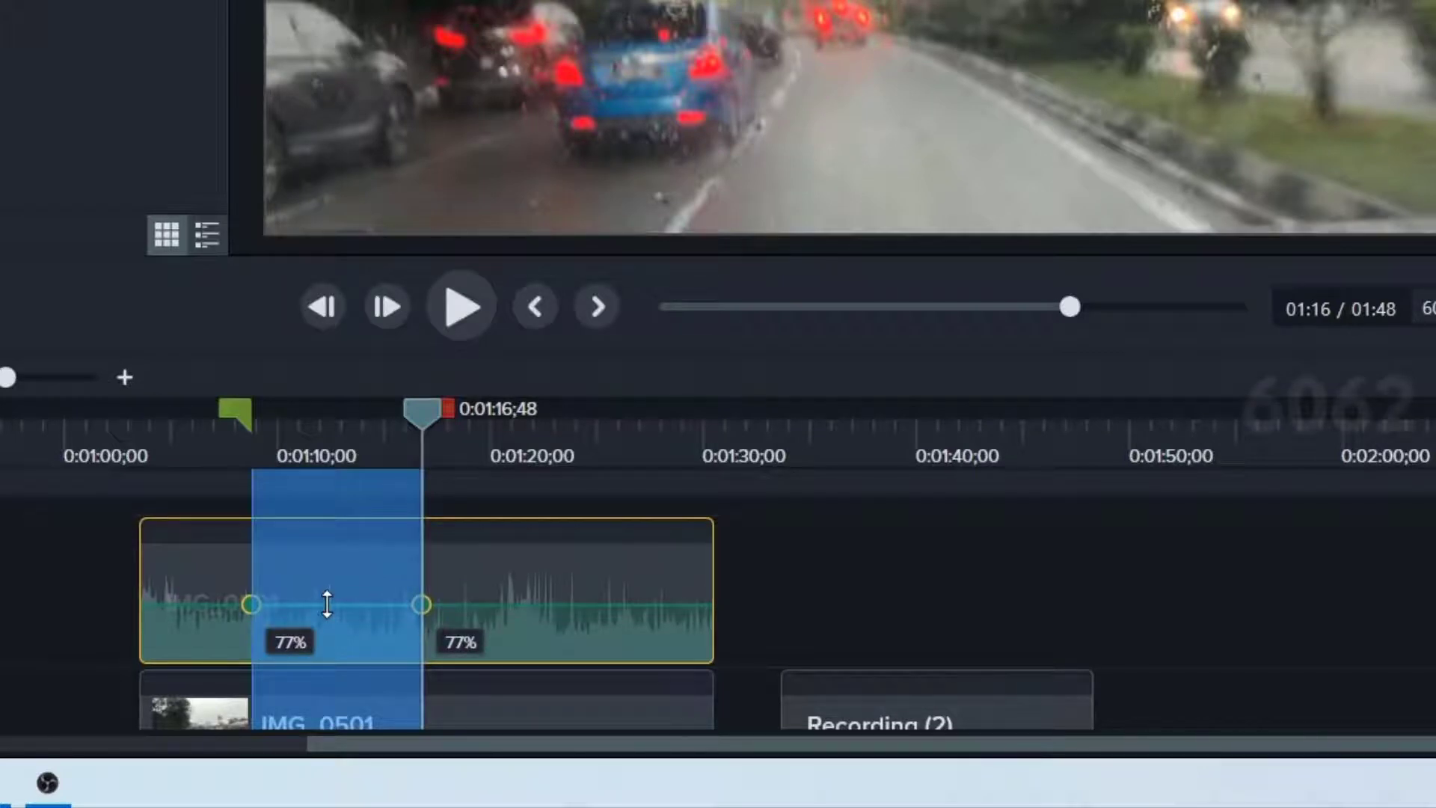
left_click_drag(326, 604, 324, 646)
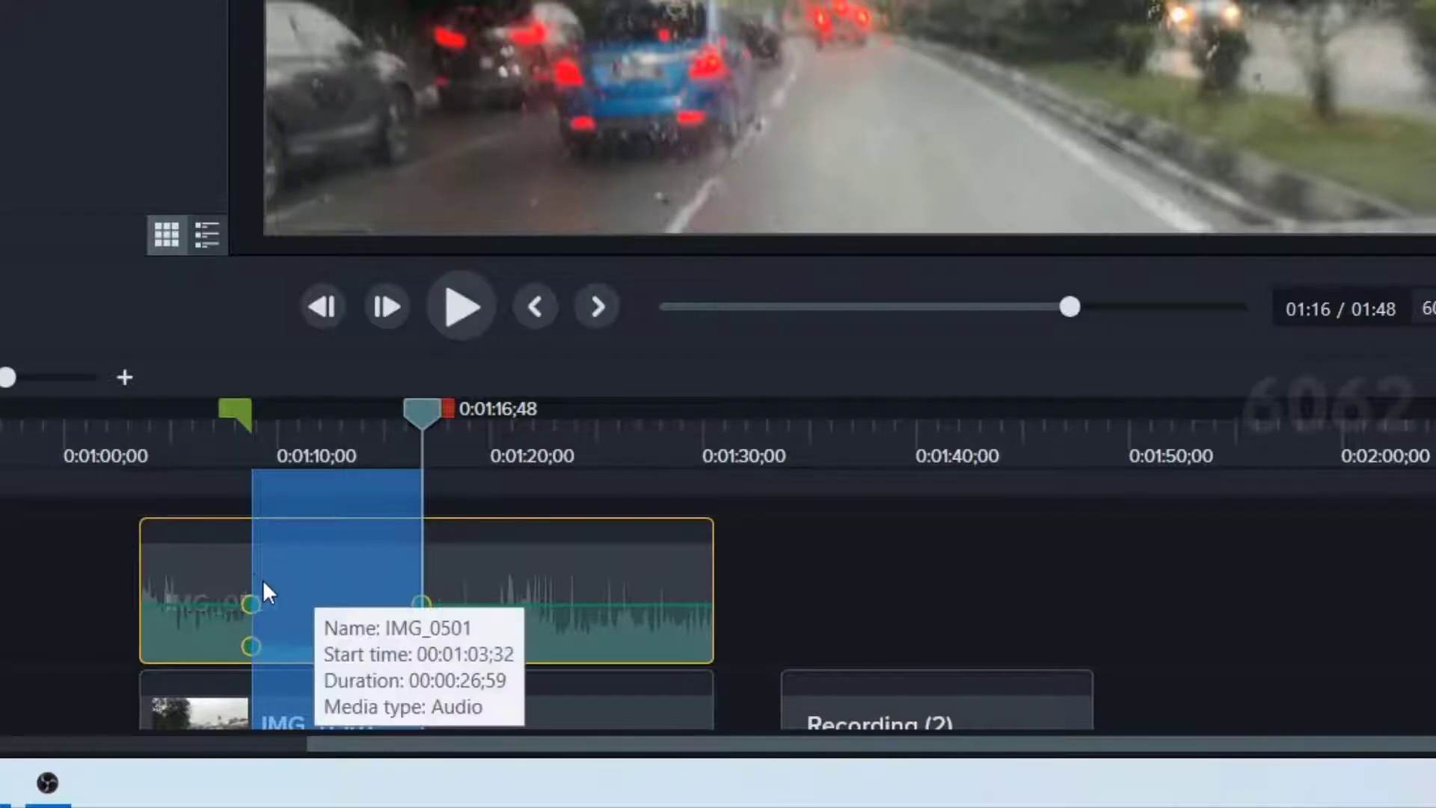
left_click(423, 410)
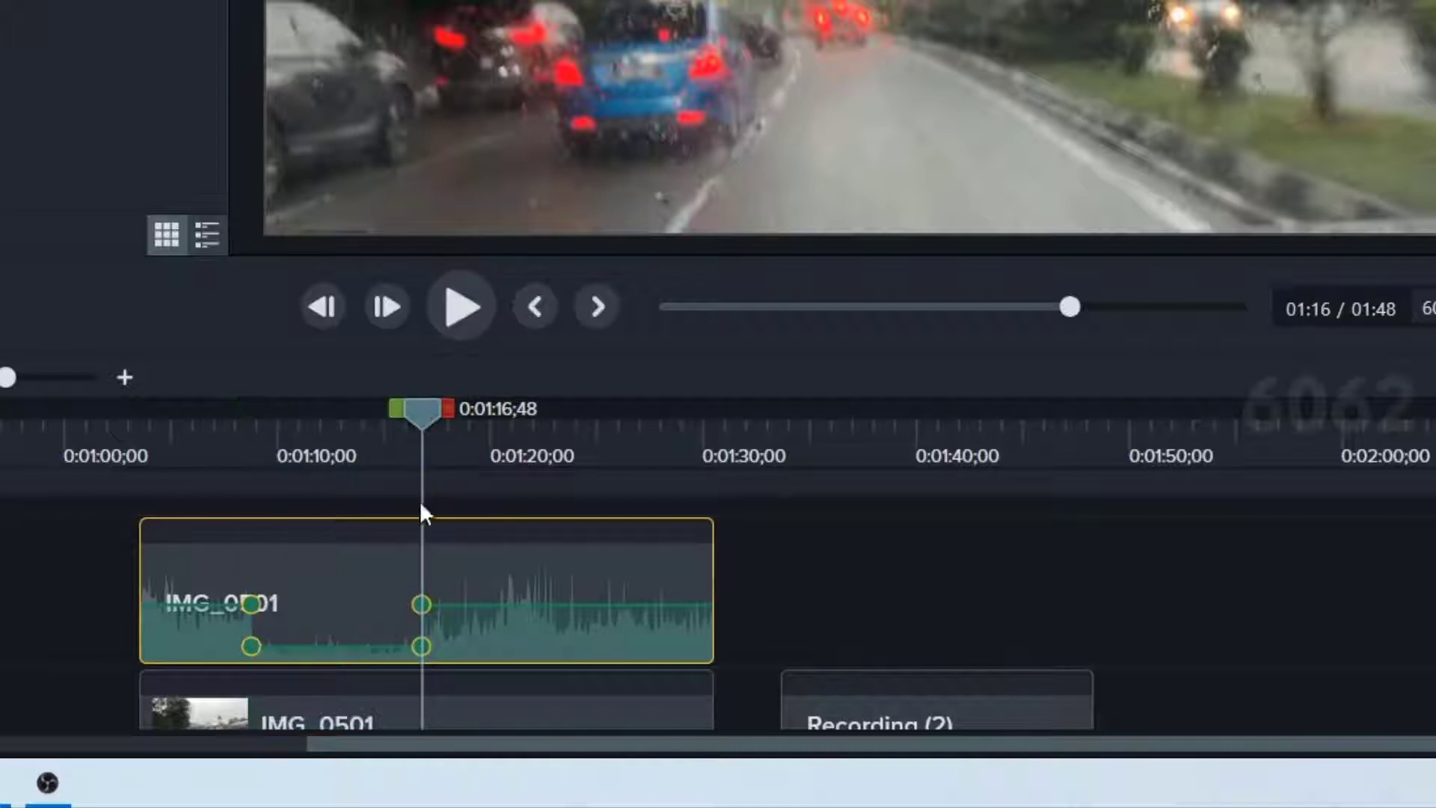
Trim the start of the IMG_0501 audio clip to 0:01:07;13 and shorten its end.
left_click_drag(423, 411, 202, 580)
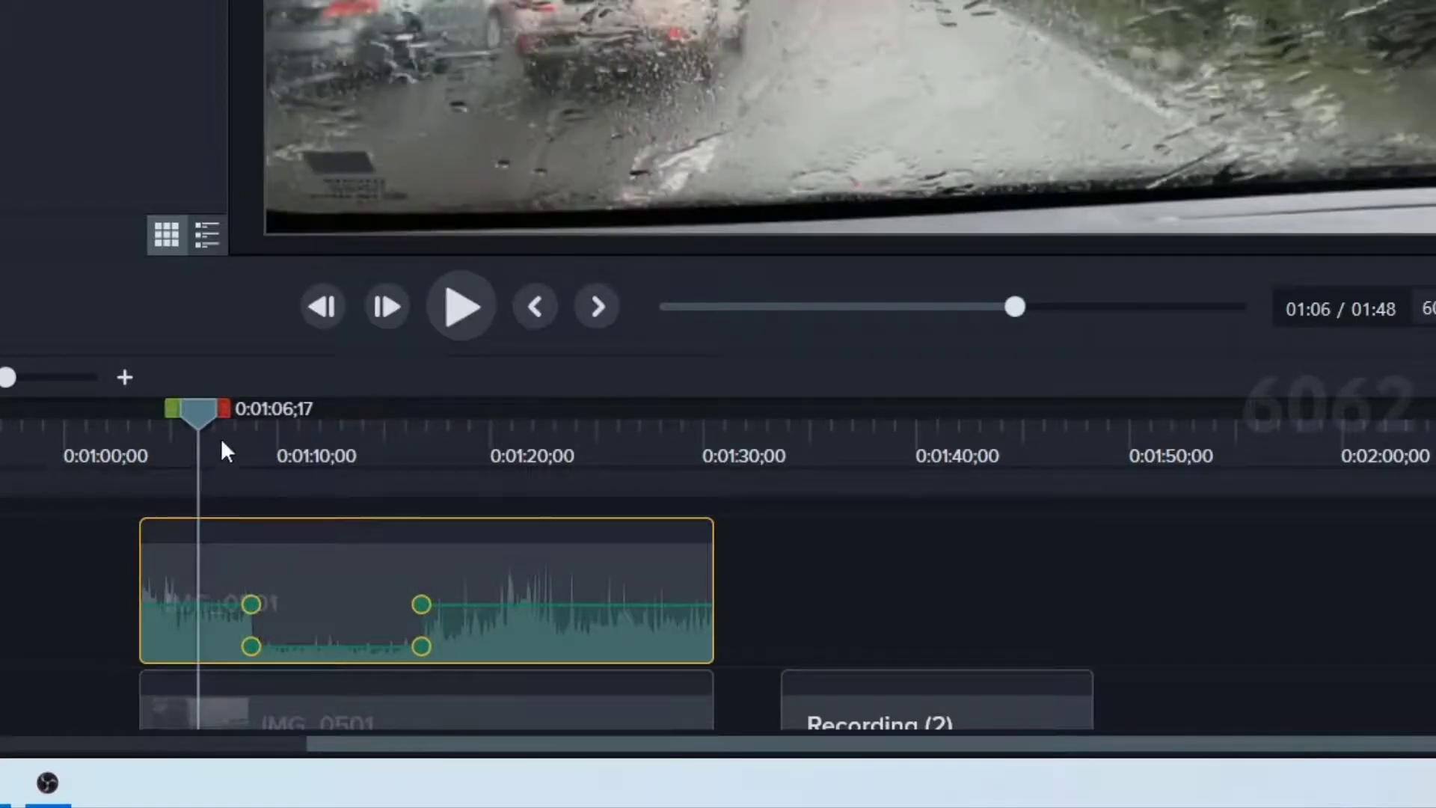
mouse_move(225, 439)
left_mouse_down()
mouse_move(244, 439)
mouse_move(213, 451)
mouse_move(218, 426)
left_mouse_up()
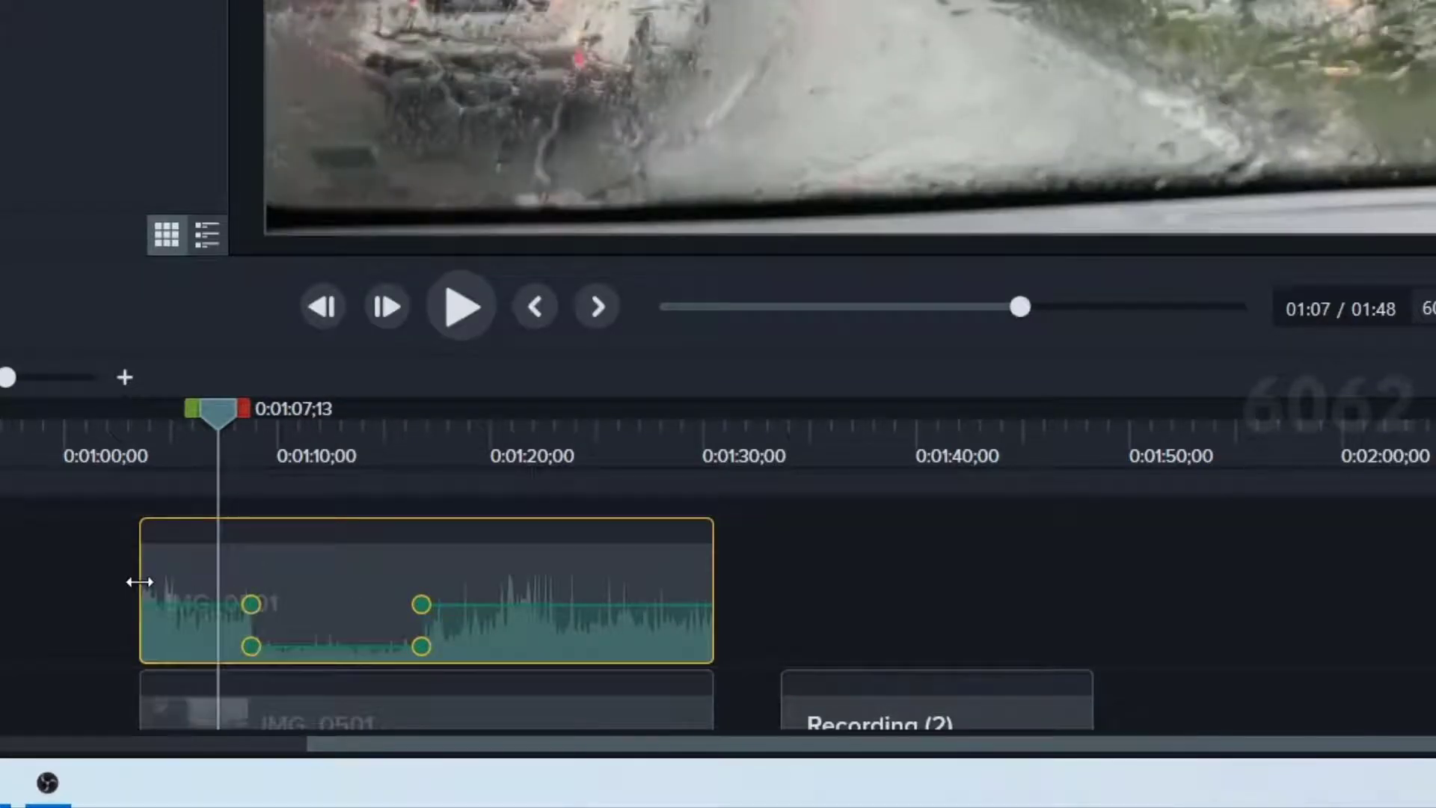
left_click_drag(135, 581, 219, 595)
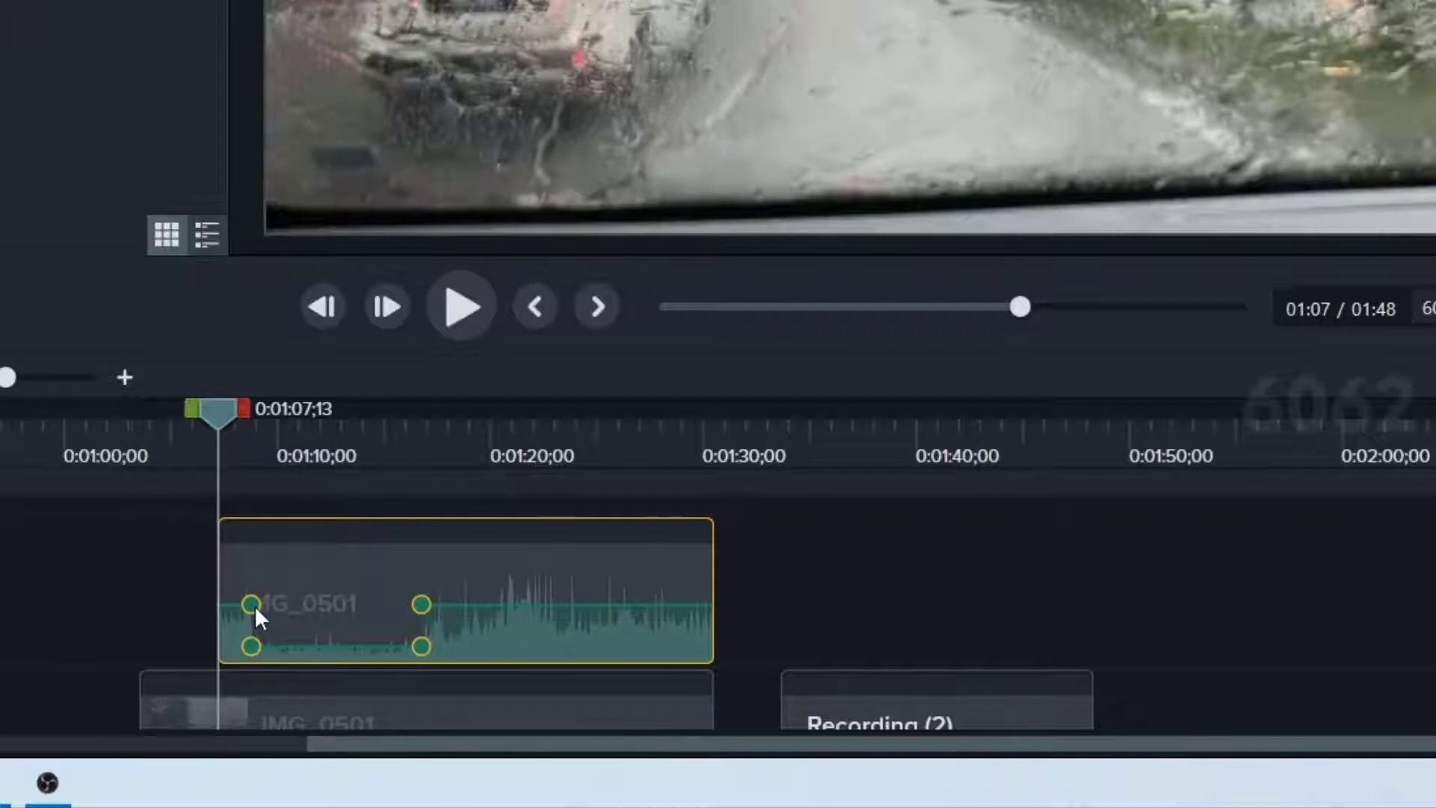
left_click_drag(715, 591, 539, 599)
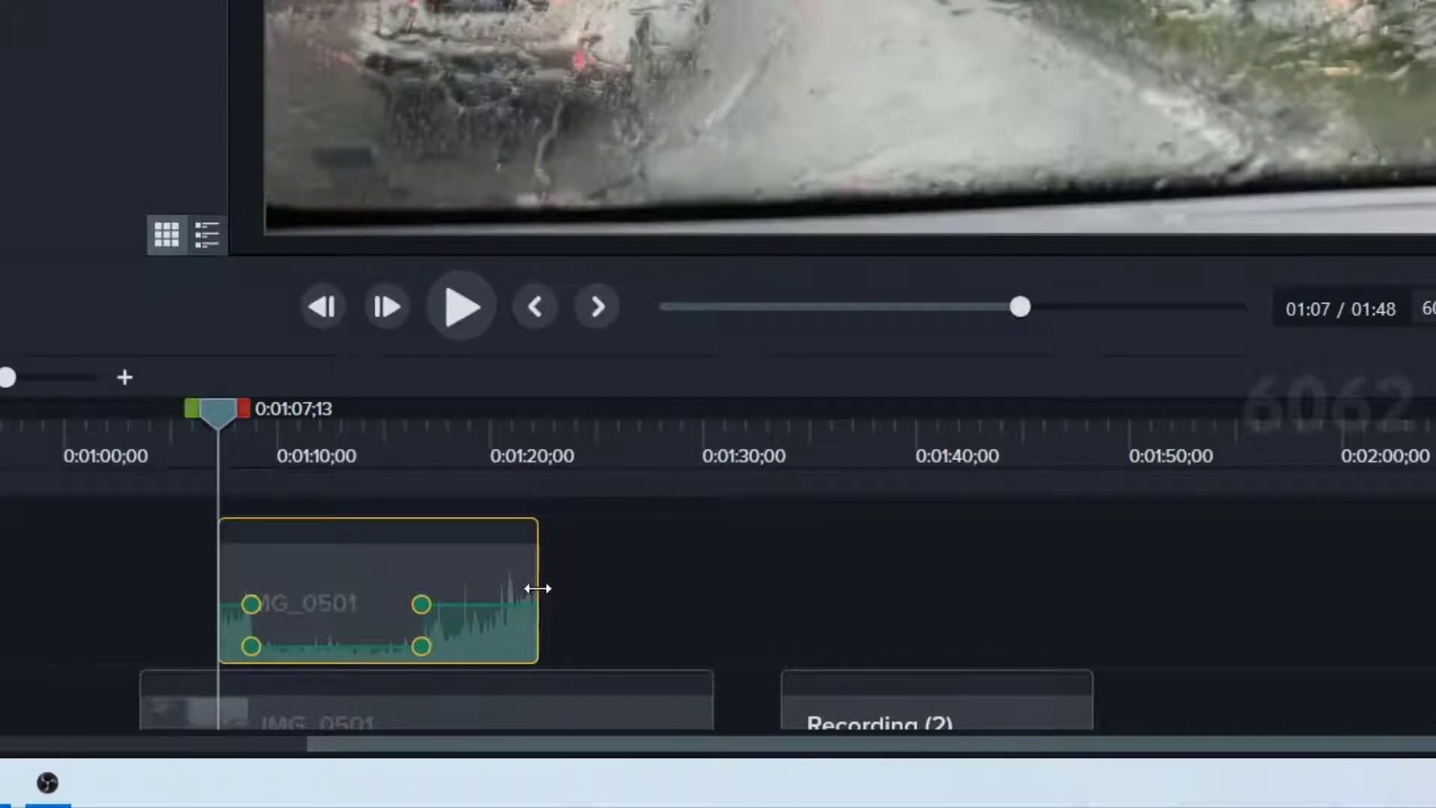
Extend both ends of the trimmed IMG_0501 audio clip back to match the full video clip, and deselect it.
left_click_drag(537, 588, 729, 621)
left_click_drag(218, 415, 0, 419)
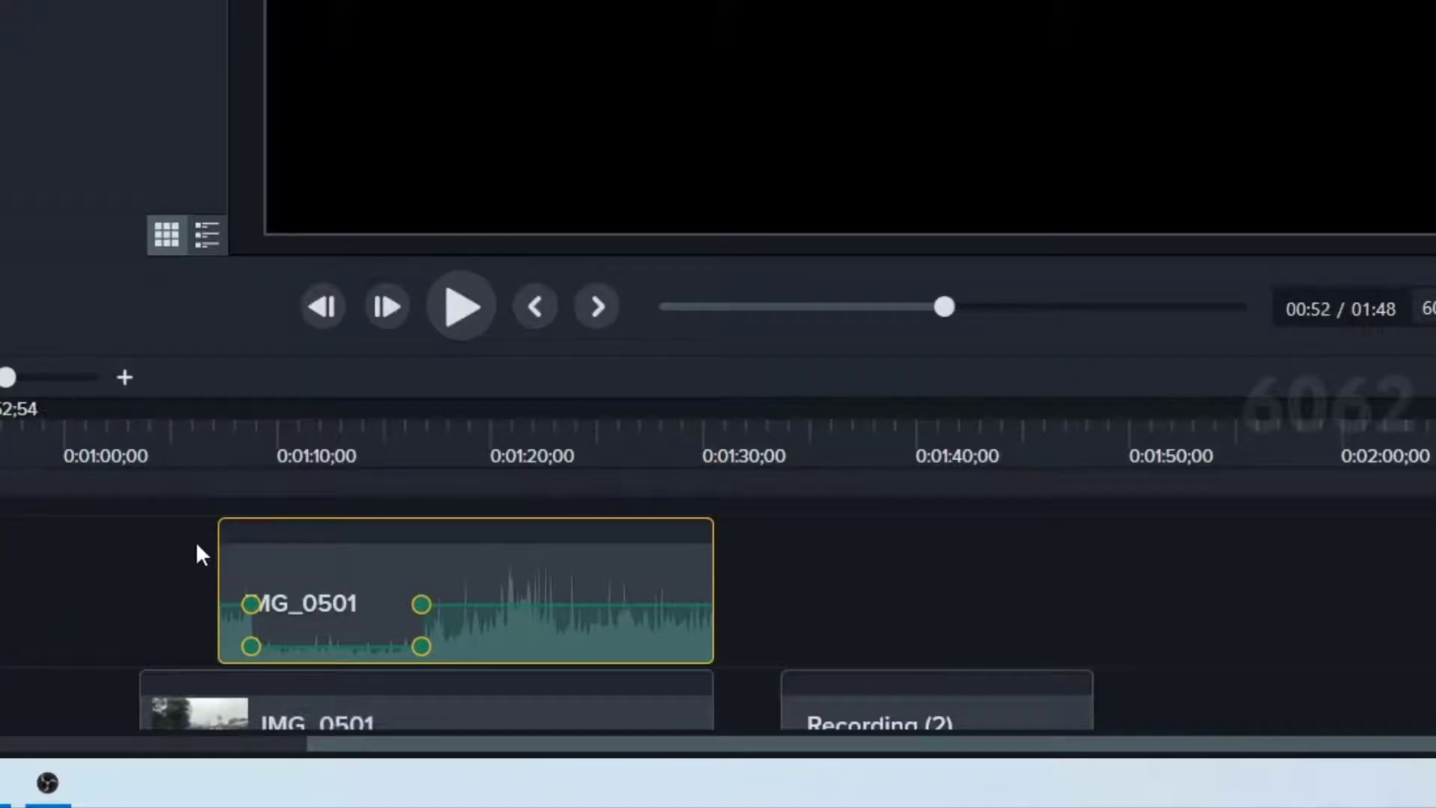
left_click_drag(217, 551, 141, 561)
left_click_drag(76, 456, 109, 464)
scroll(781, 595, "down", 1)
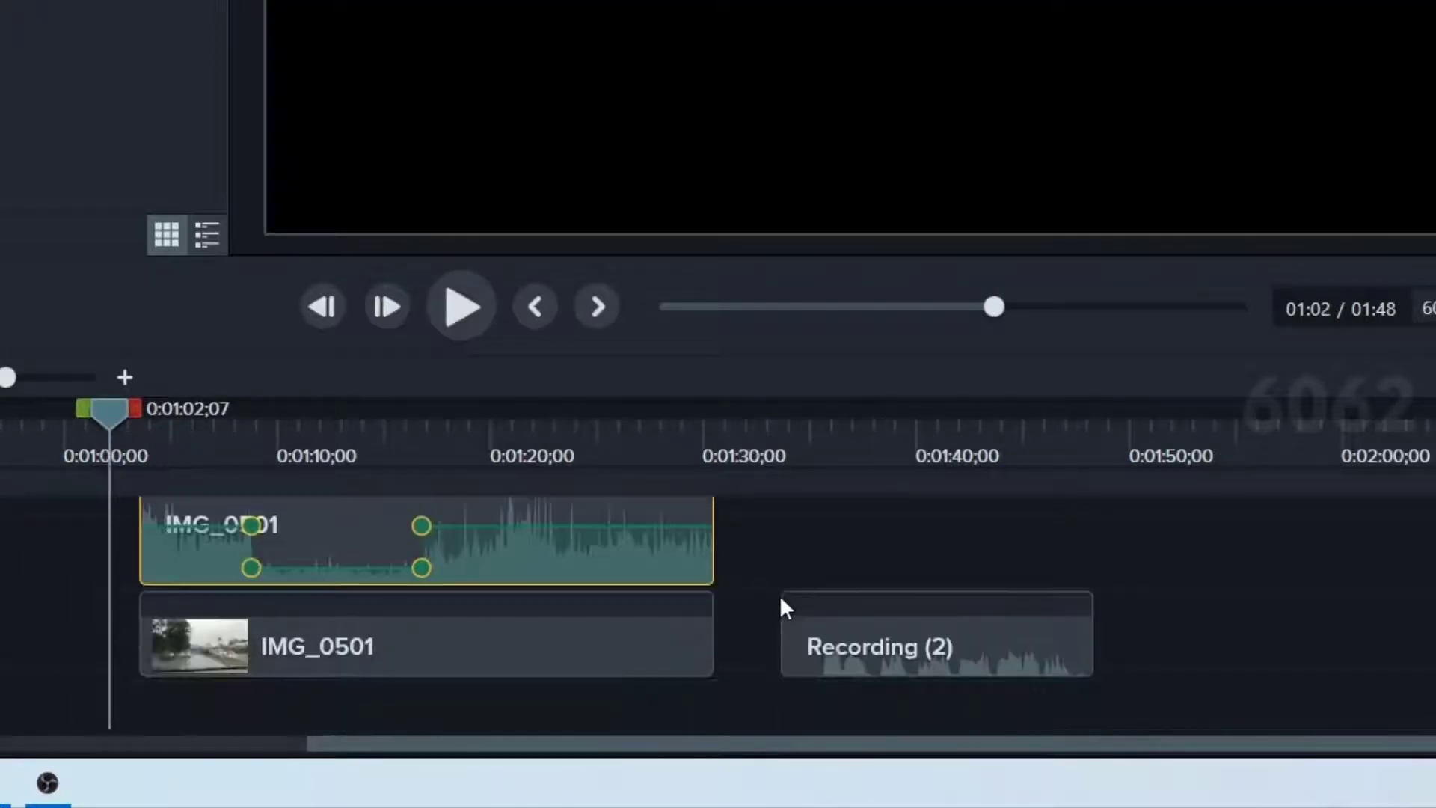
left_click(722, 715)
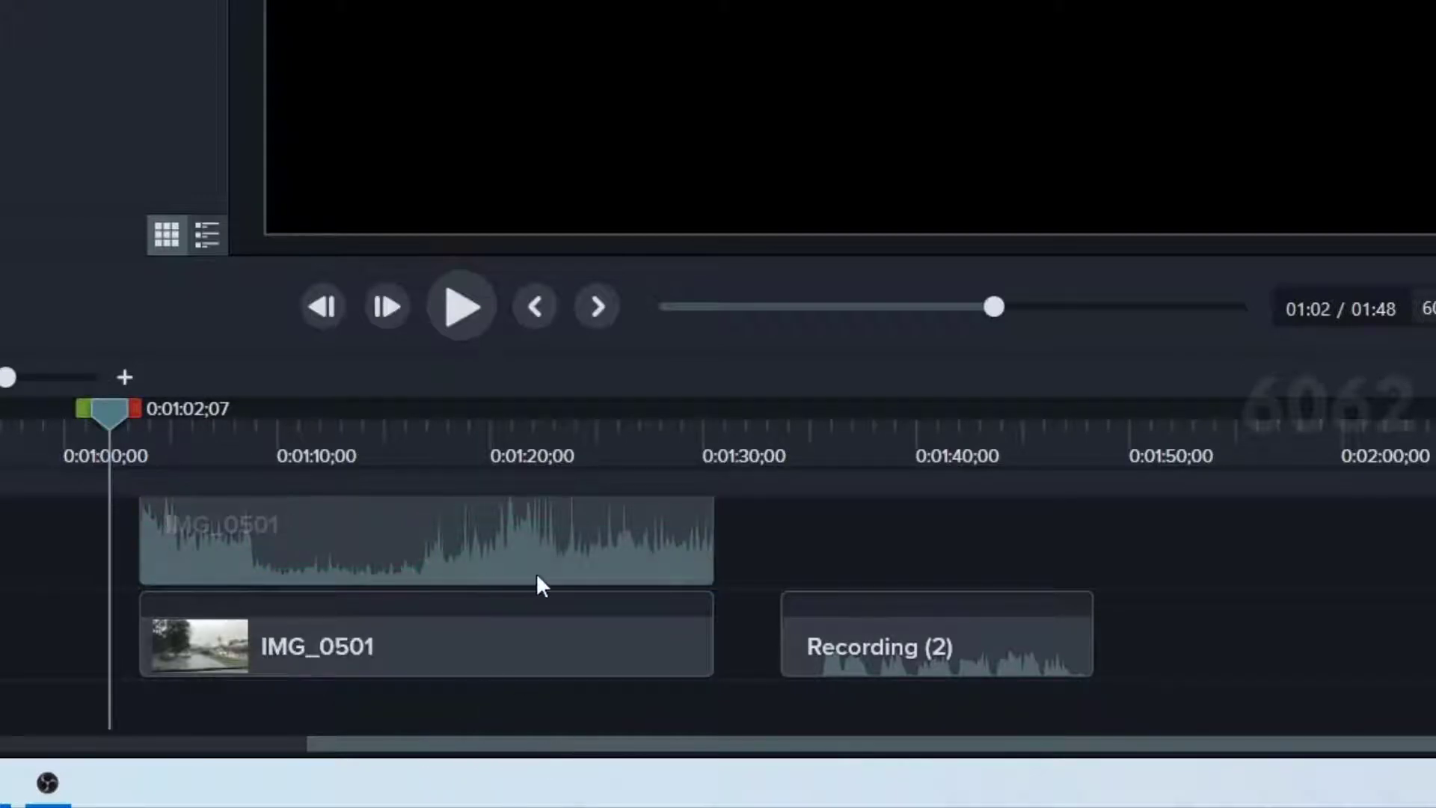
Play Recording (2) from 0:01:35;09 to listen to the voice recording.
left_click(774, 453)
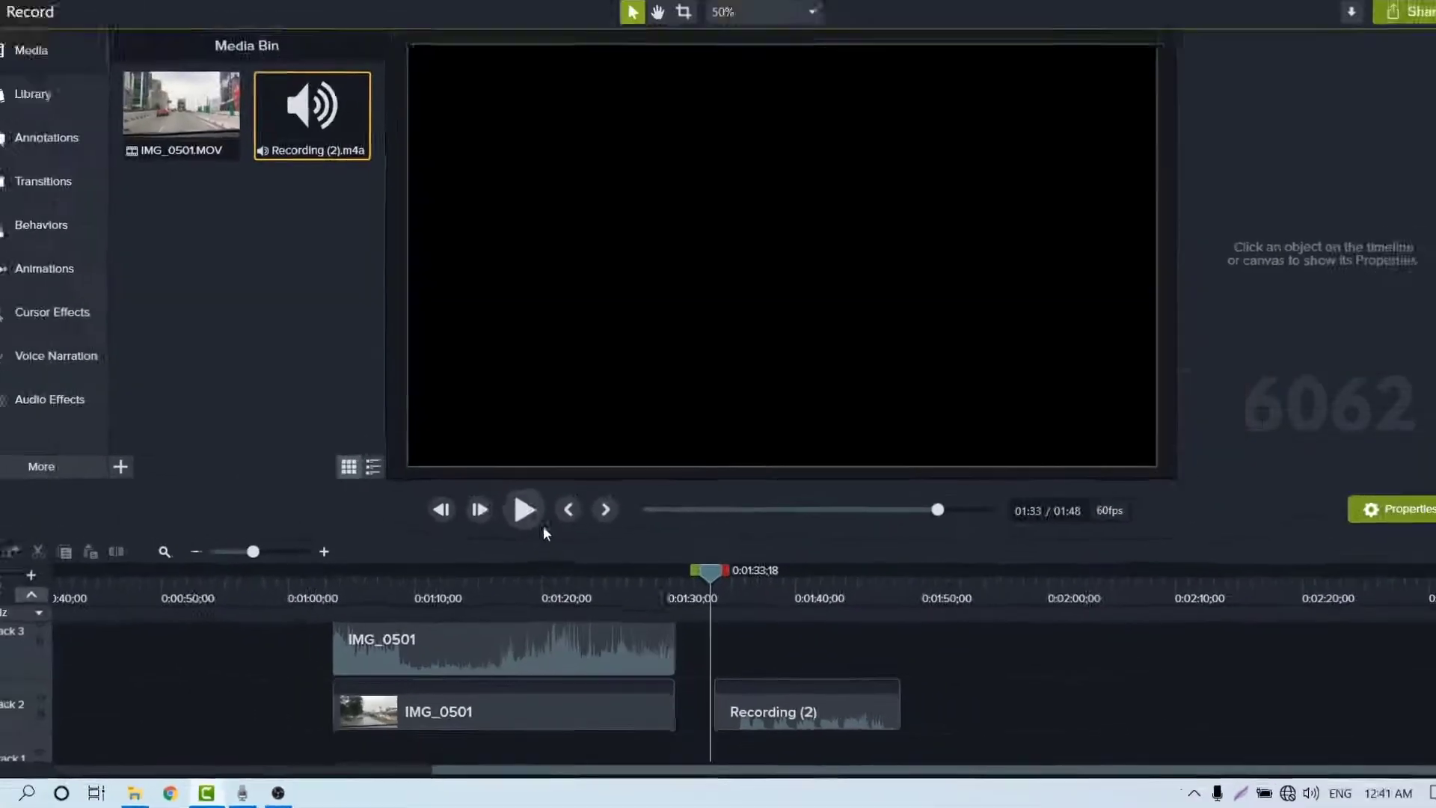
left_click_drag(709, 582, 730, 589)
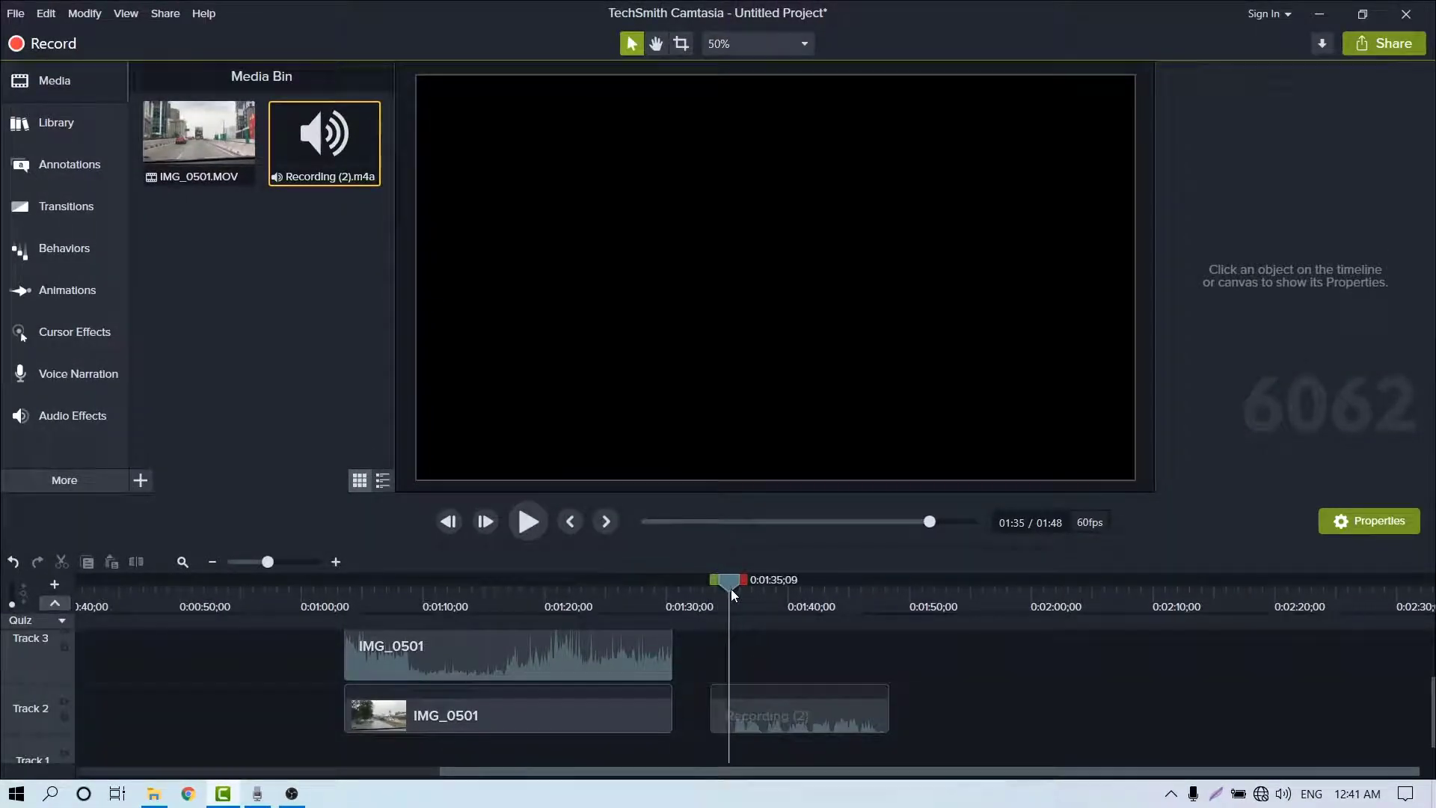
left_click(532, 526)
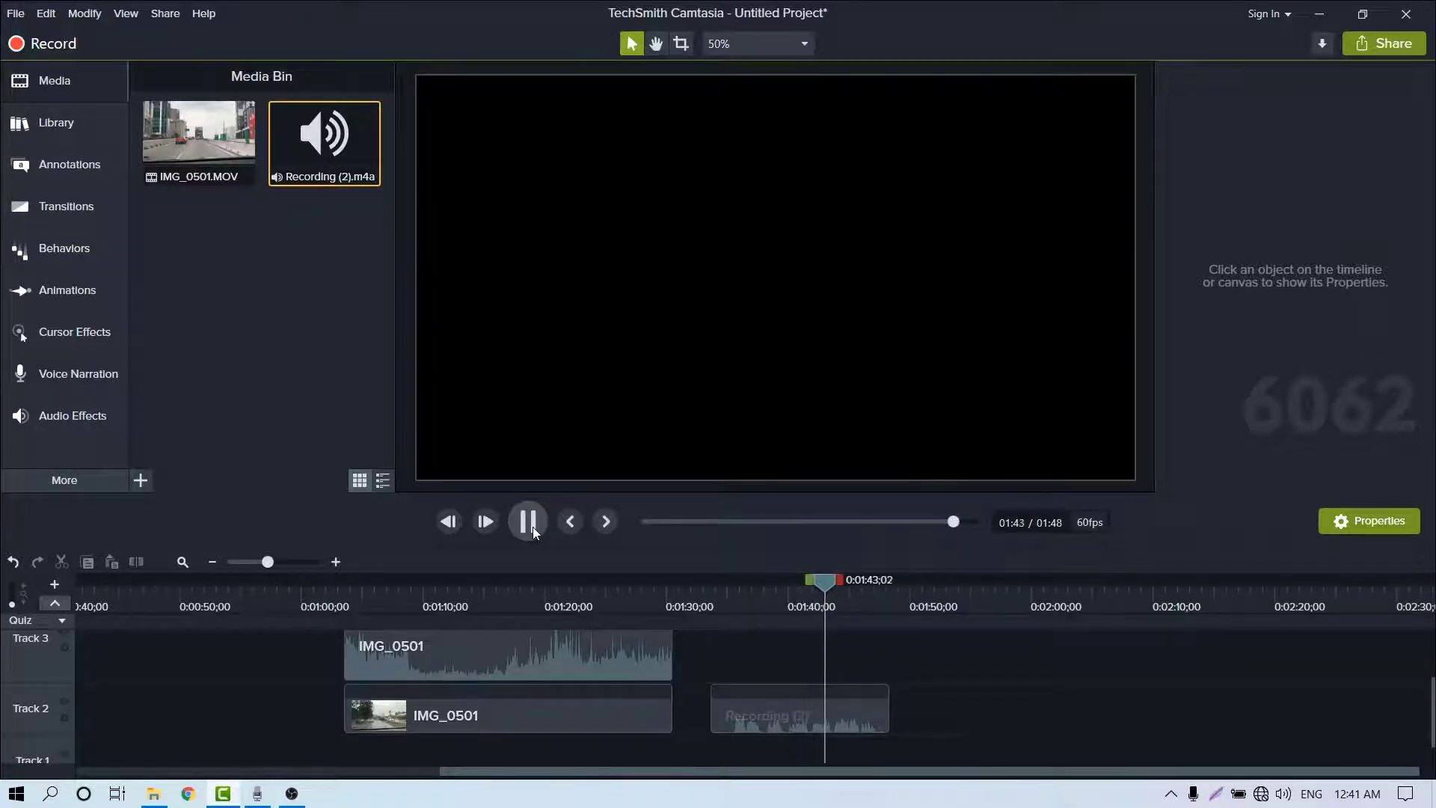
left_click(533, 526)
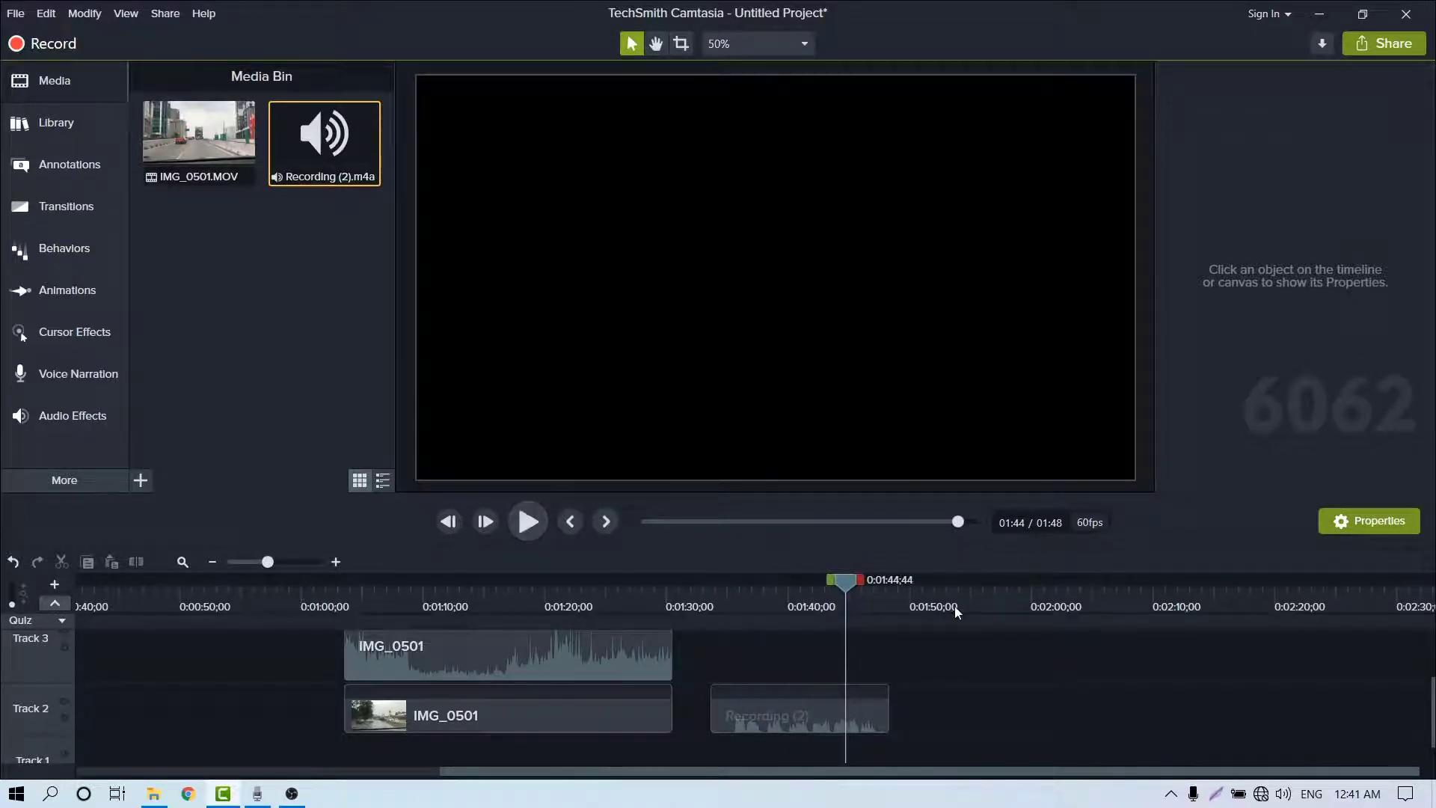
left_click_drag(849, 581, 785, 607)
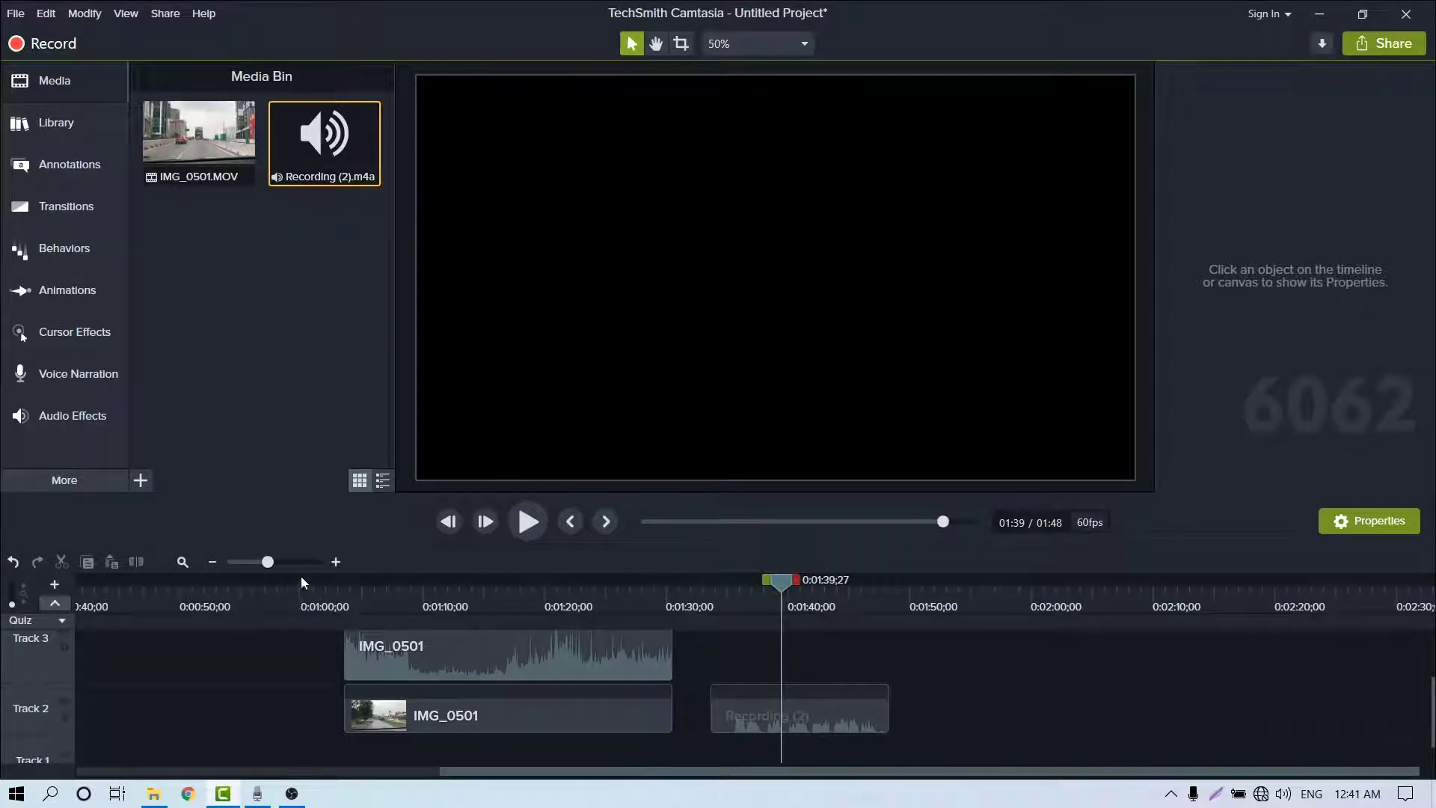
Move Recording (2) earlier on Track 2 so it starts at about 0:01:32;00.
left_click_drag(272, 566, 282, 567)
left_click_drag(820, 770, 1038, 787)
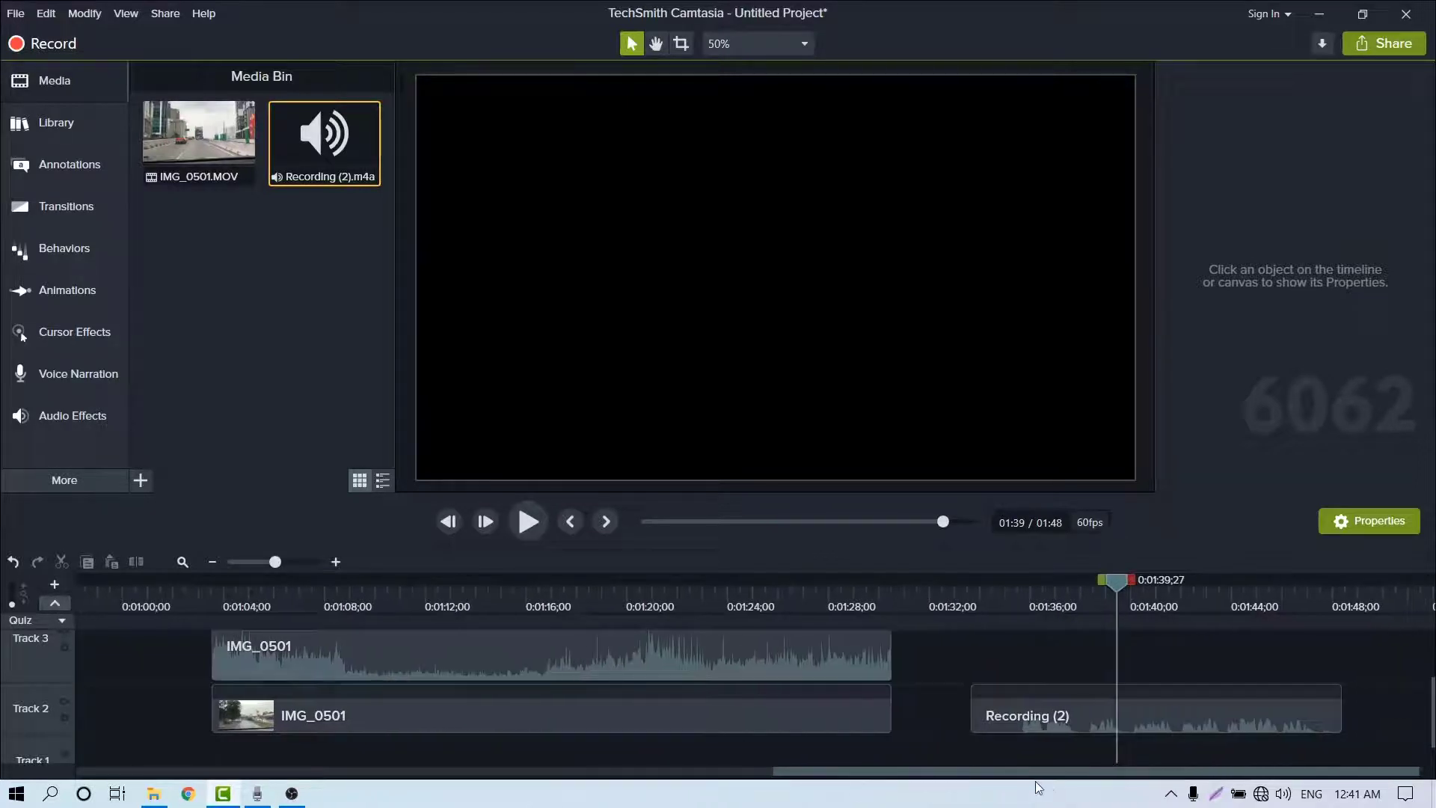
left_click_drag(1035, 723, 991, 730)
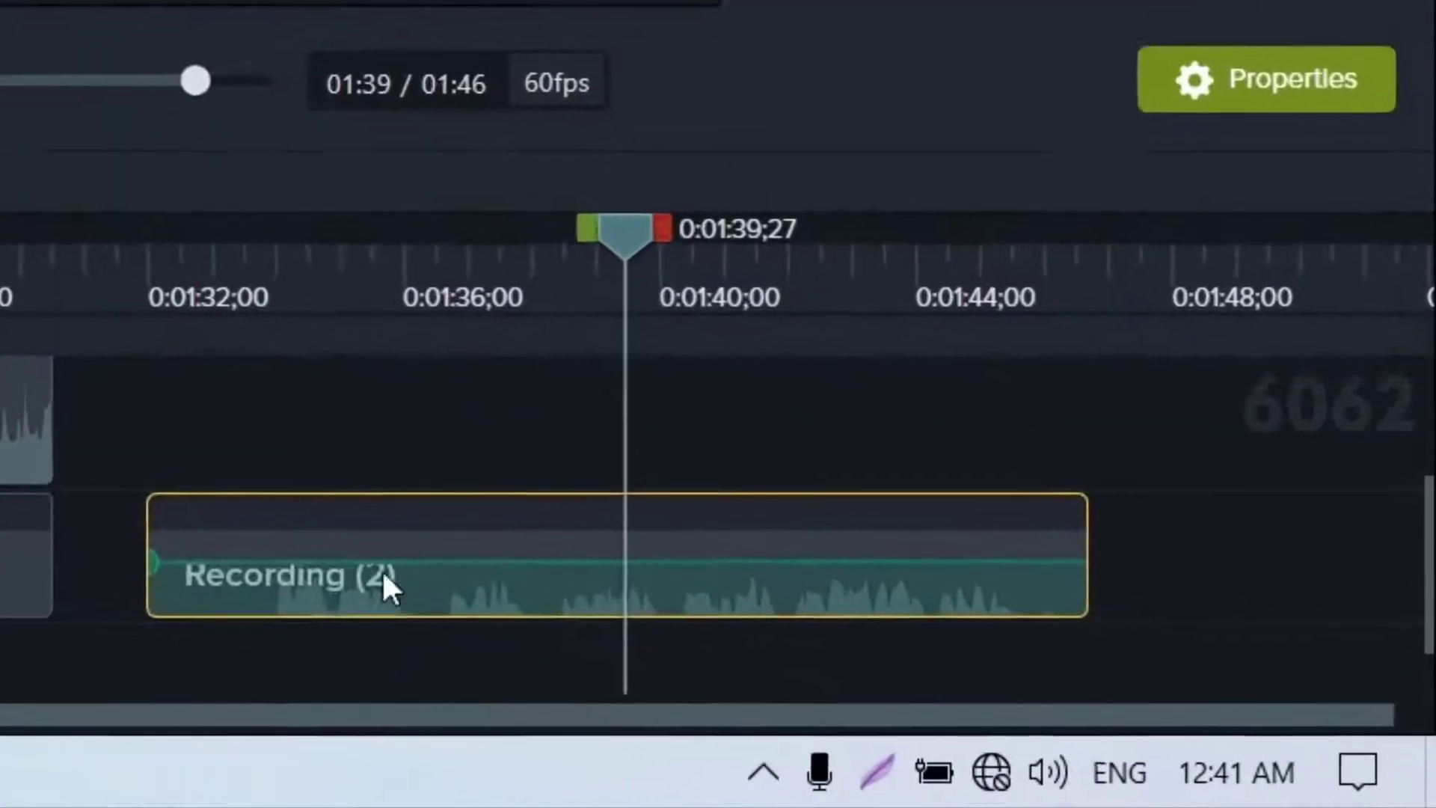
Play Recording (2) from 0:01:31;55 to locate the silence at its beginning.
left_click_drag(596, 232, 120, 352)
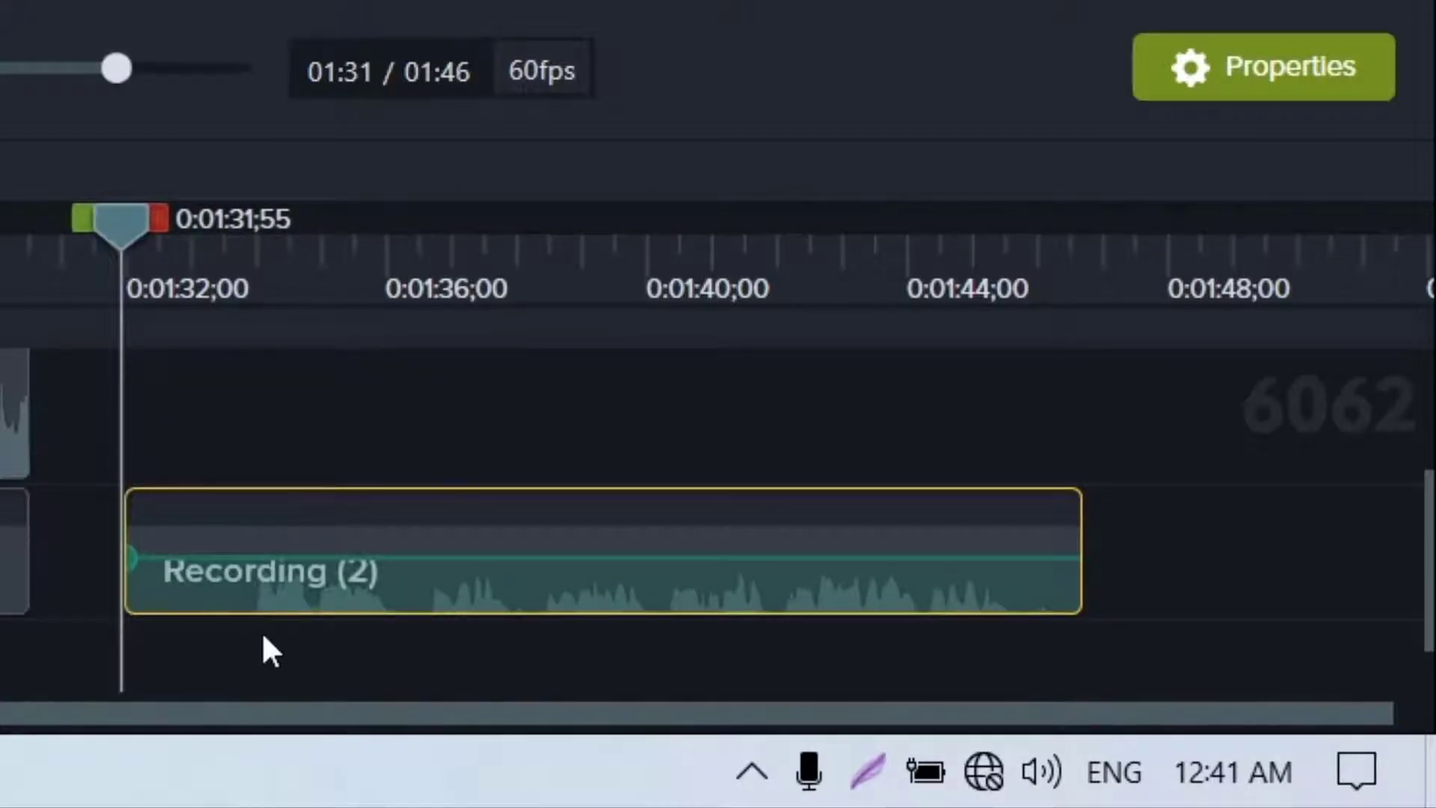
key("space")
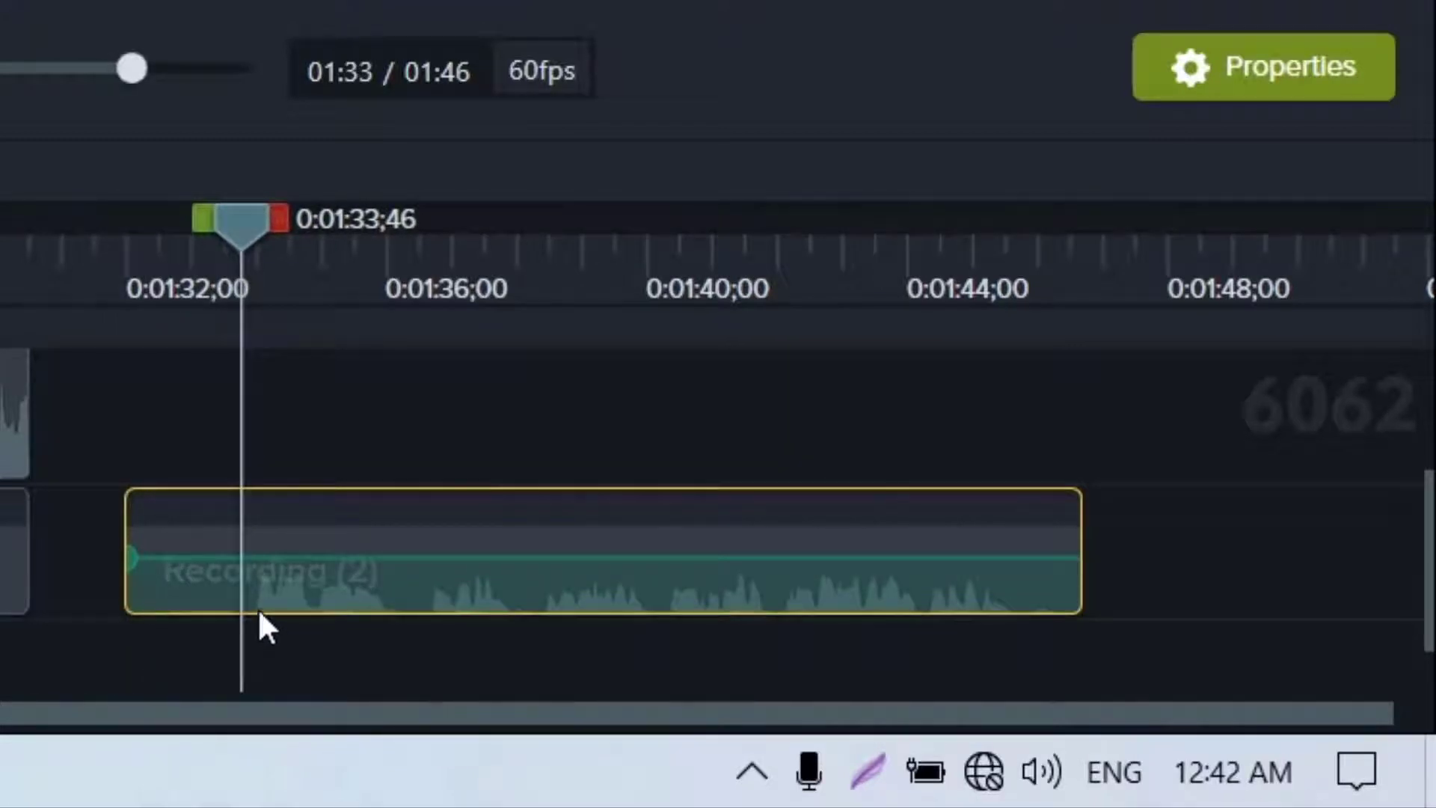
left_click_drag(230, 238, 456, 284)
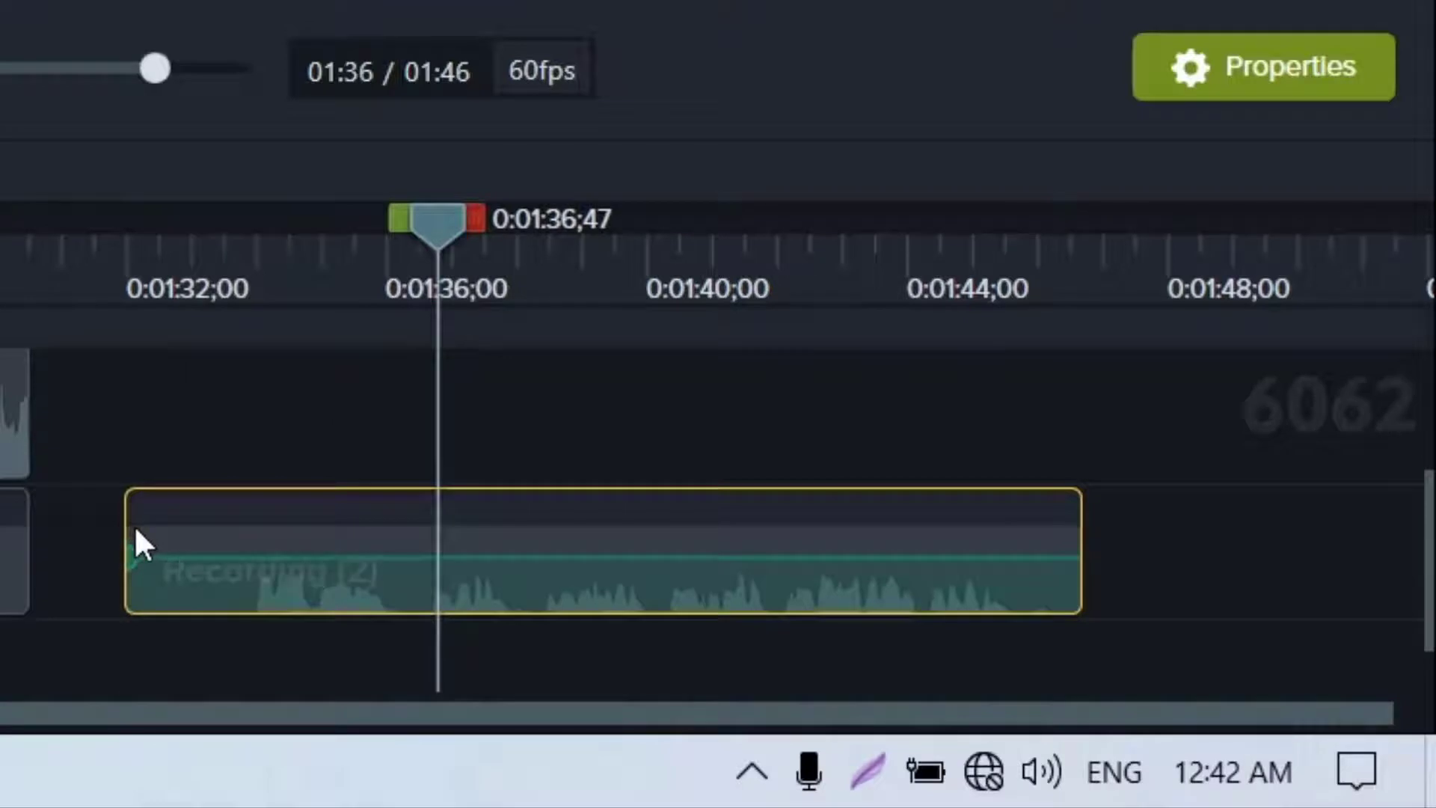
Trim the silent parts off the start and end of Recording (2) on Track 2.
left_click_drag(128, 529, 247, 539)
left_click_drag(464, 314, 220, 345)
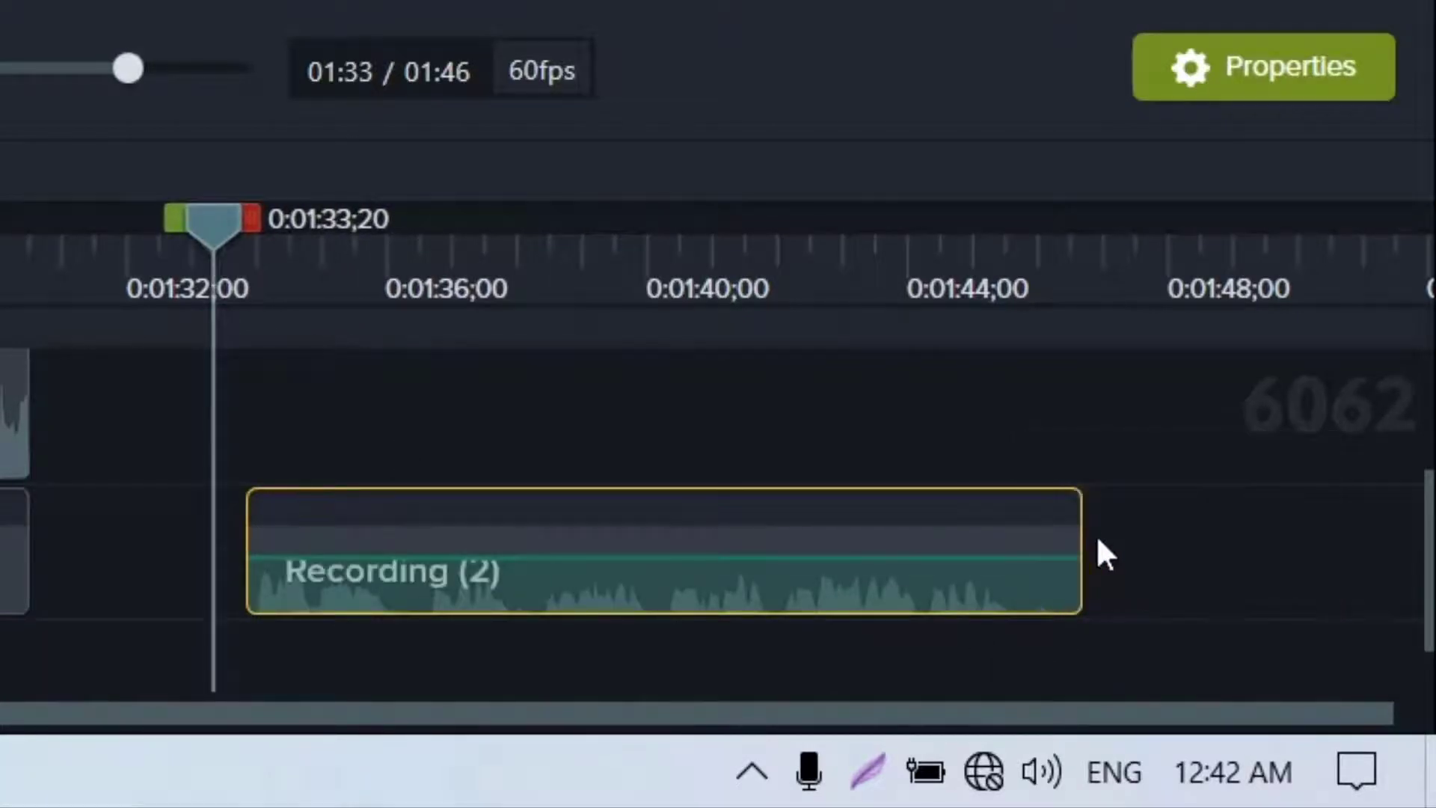
left_click_drag(1079, 534, 1007, 548)
Move the trimmed Recording (2) back to start at about 0:01:32;00 and place the playhead at 0:01:31;46.
left_click_drag(563, 545, 394, 477)
left_click_drag(222, 233, 103, 275)
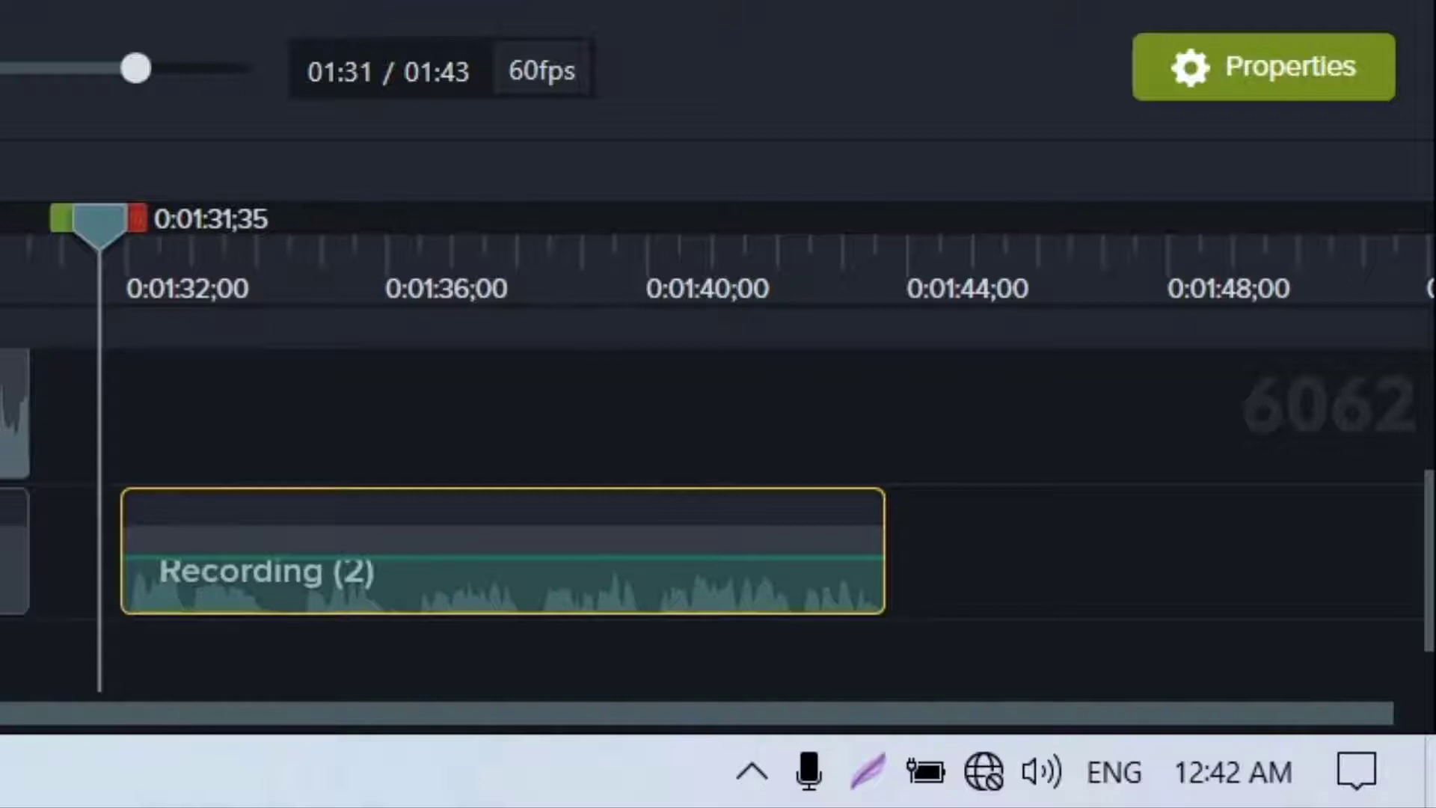
left_click_drag(106, 222, 115, 223)
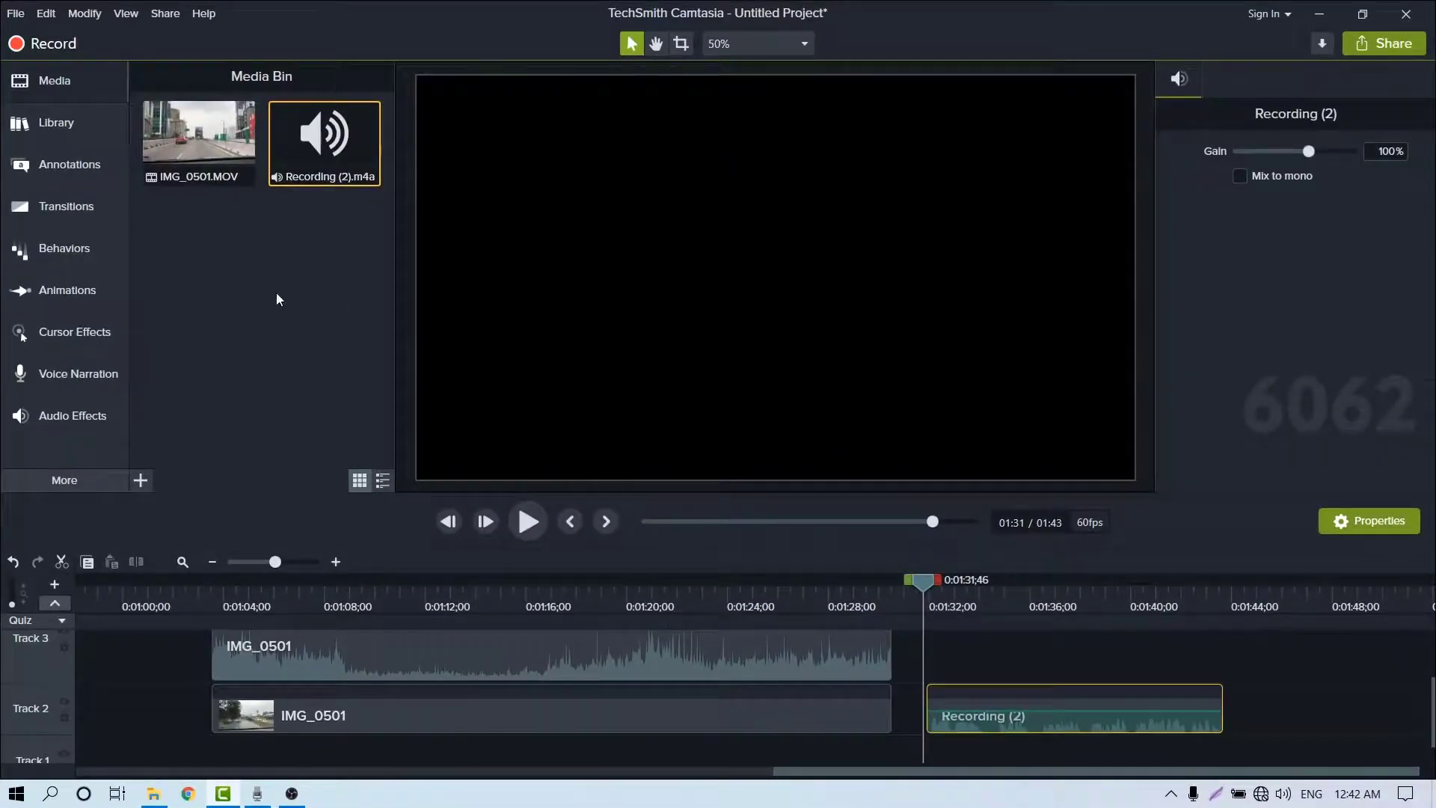
Preview the asimpleway, asweetfeeling and atthetop music tracks from the Camtasia 2019 library.
left_click(56, 123)
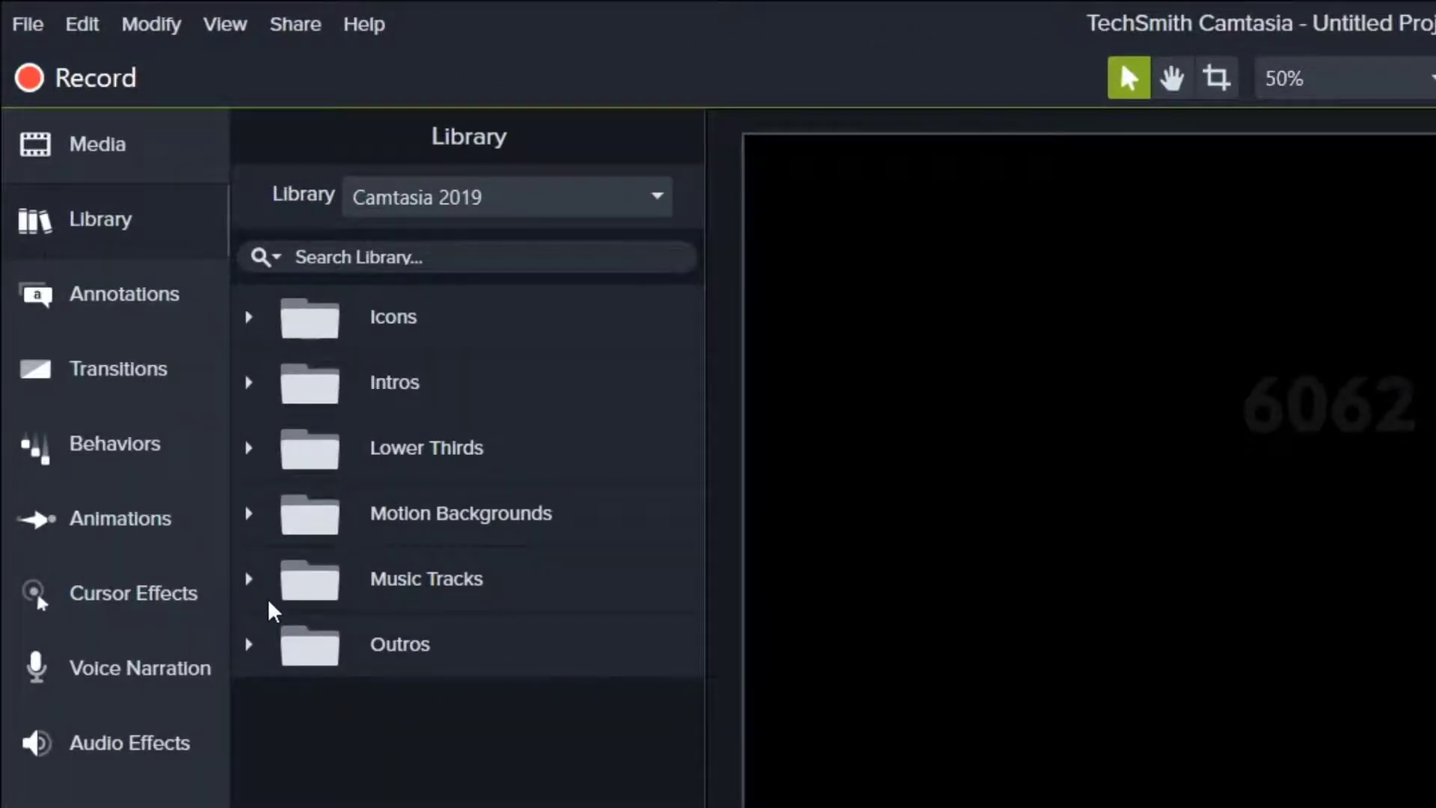
left_click(249, 579)
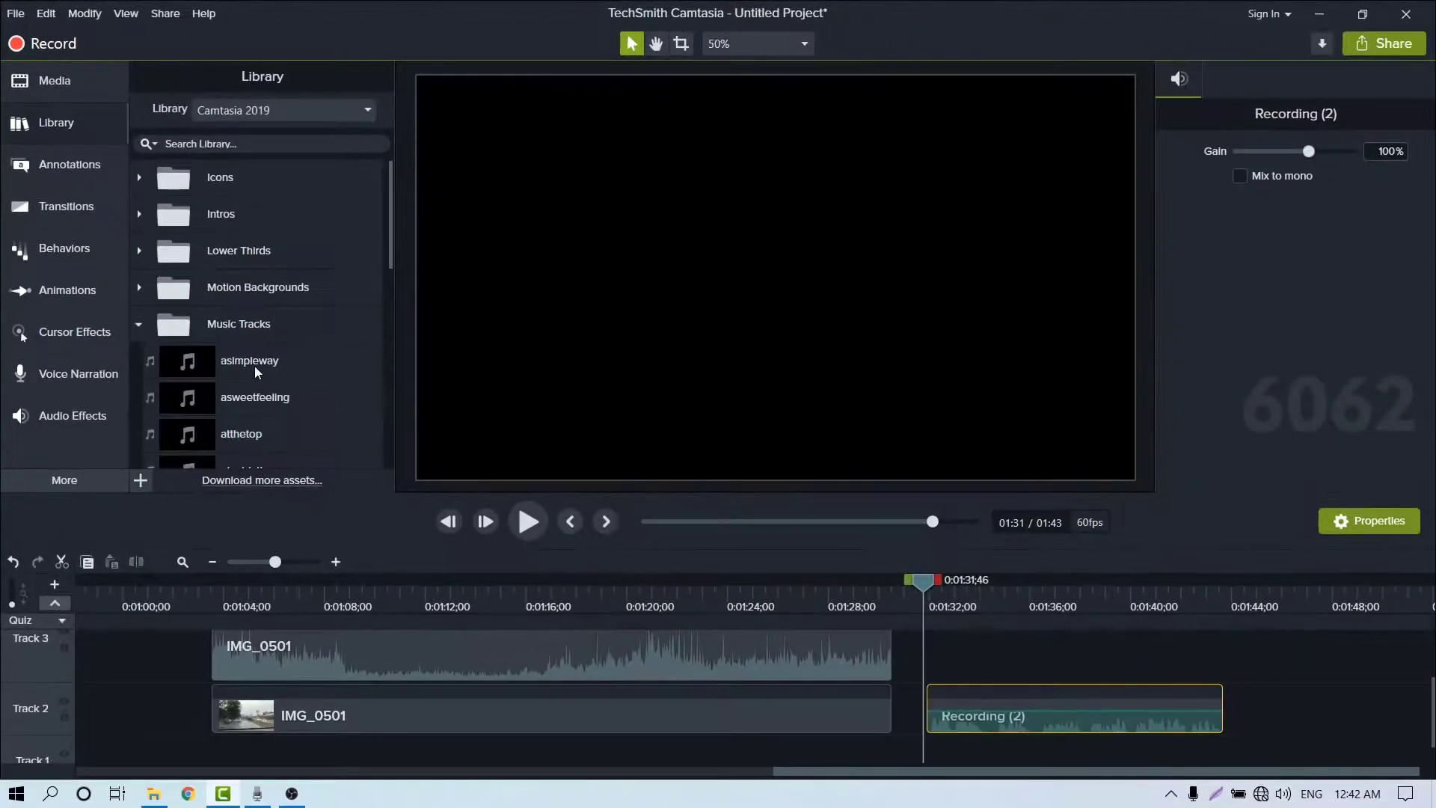
double_click(253, 361)
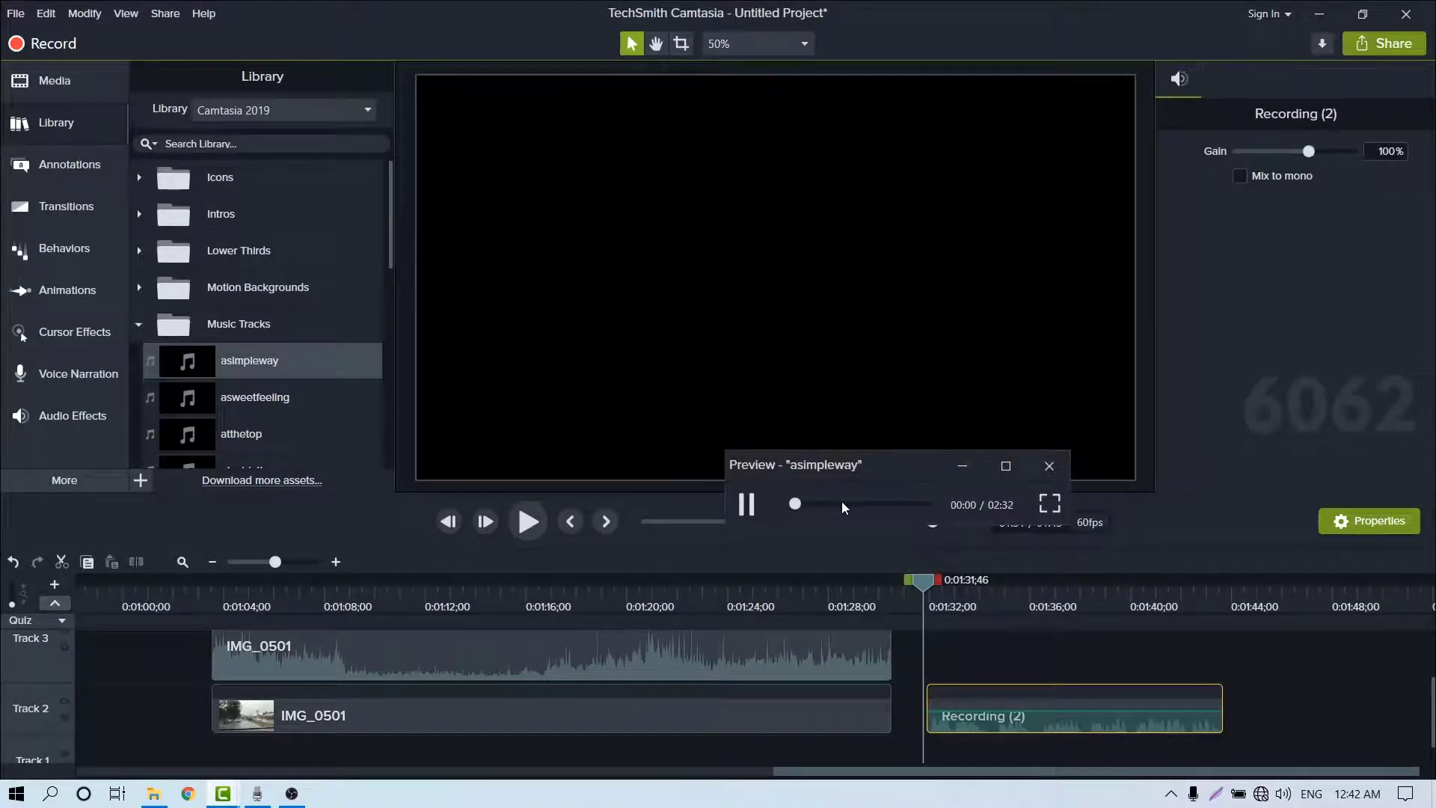
left_click(1049, 465)
double_click(266, 397)
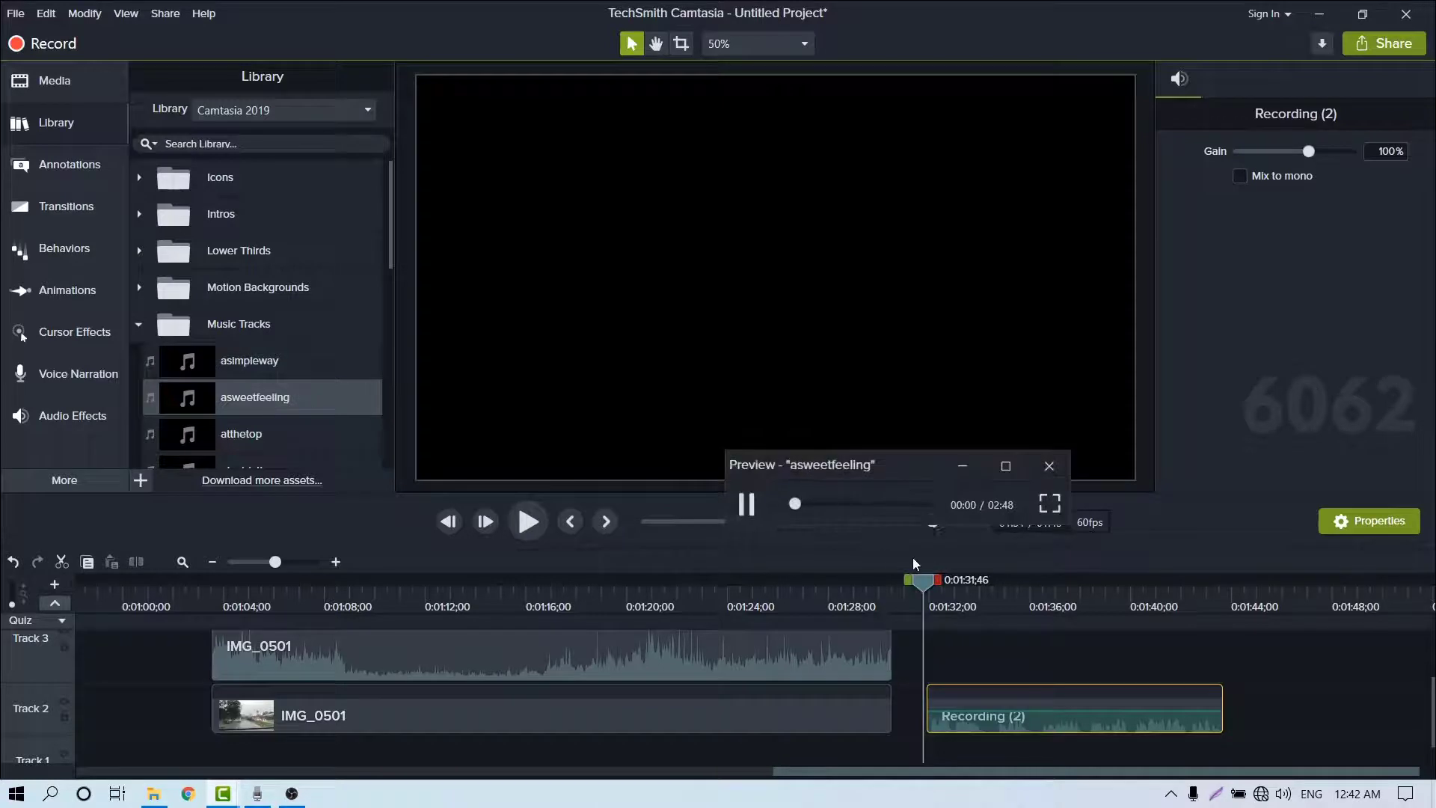
left_click(1049, 466)
double_click(235, 436)
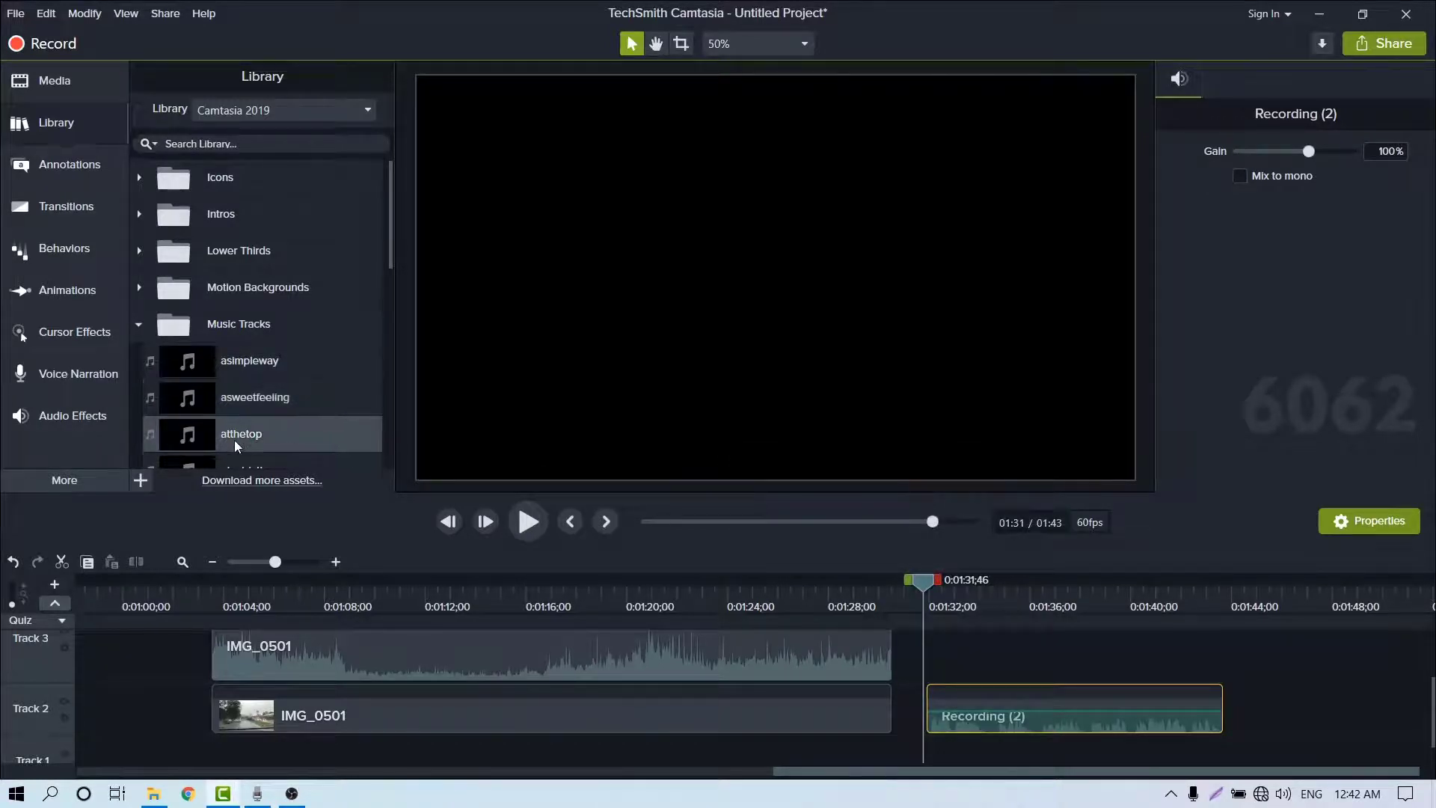
scroll(292, 309, "down", 1)
scroll(292, 310, "down", 2)
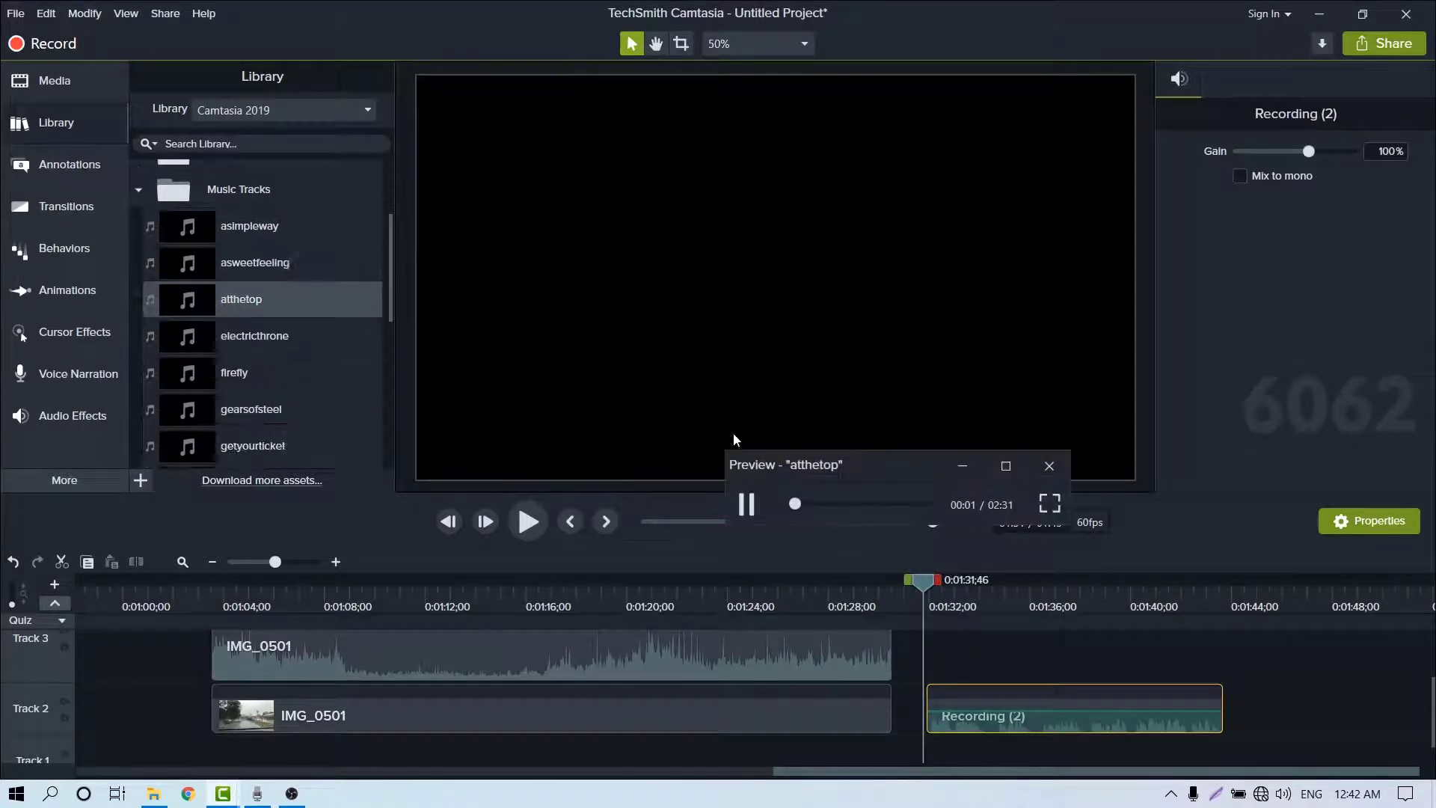
left_click(1047, 466)
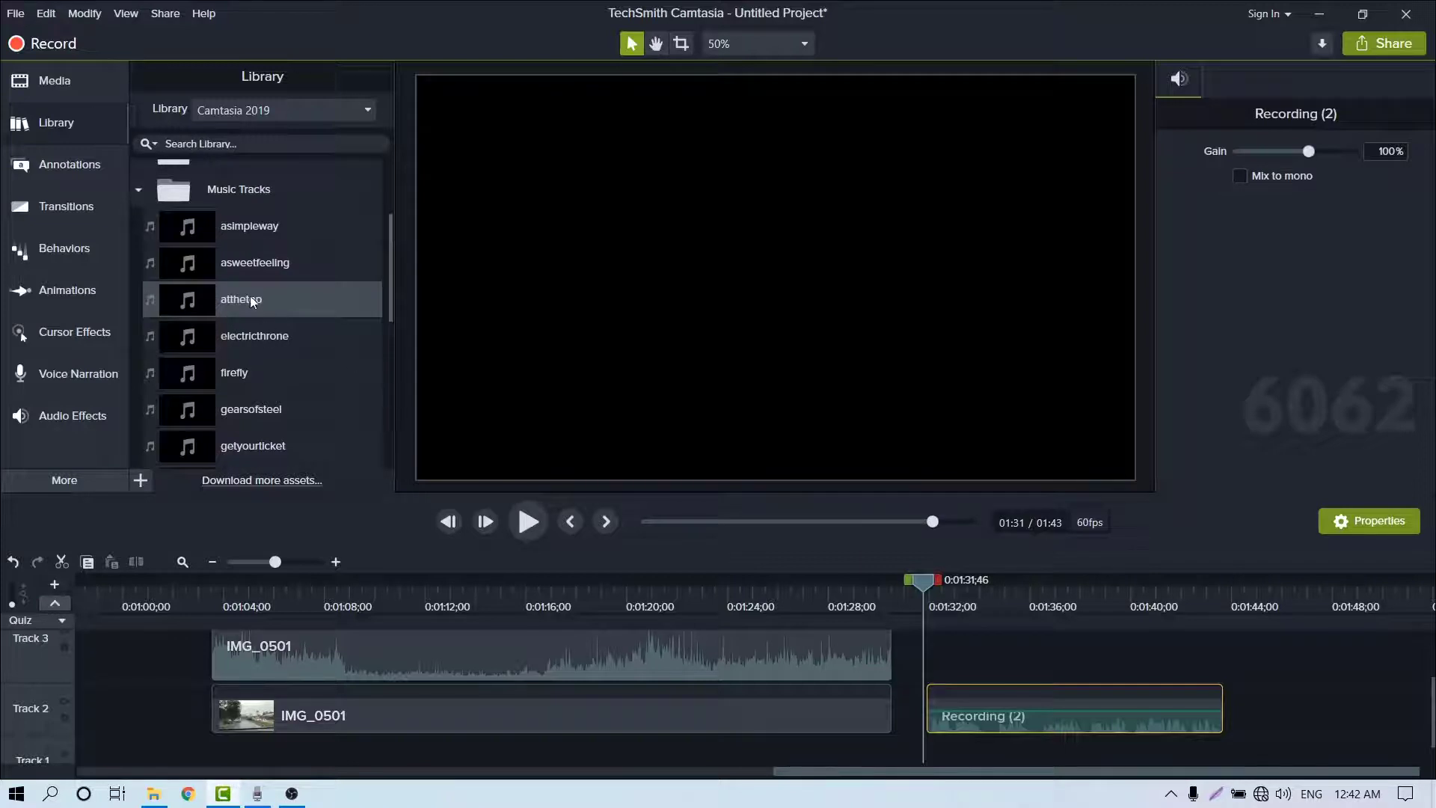
Add the atthetop music track to Track 1, starting directly beneath the start of Recording (2).
left_click_drag(251, 301, 927, 744)
left_click_drag(641, 772, 769, 789)
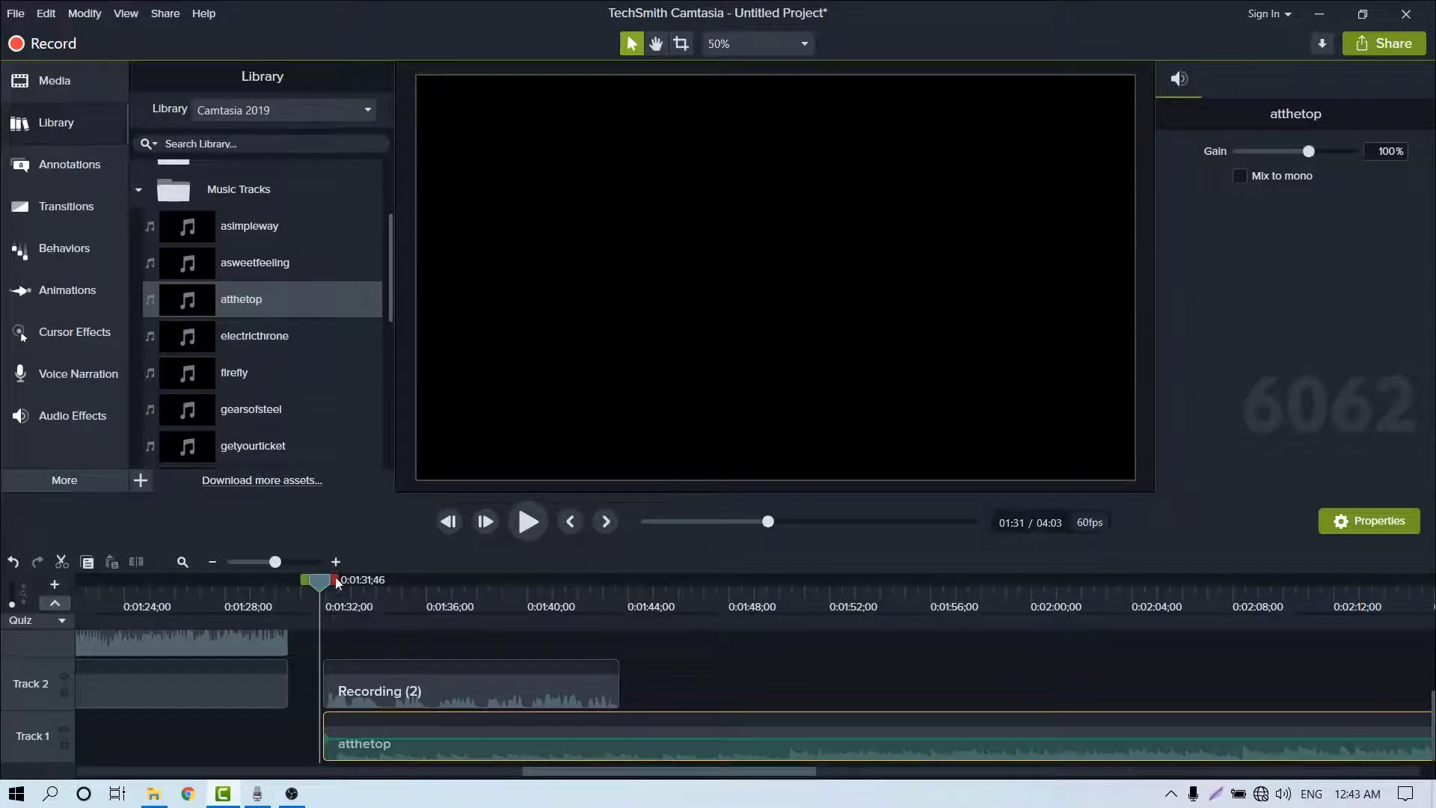
Lower the volume of atthetop only within the range from 0:01:31;46 to 0:01:43;41, beneath Recording (2).
left_click_drag(338, 584, 636, 634)
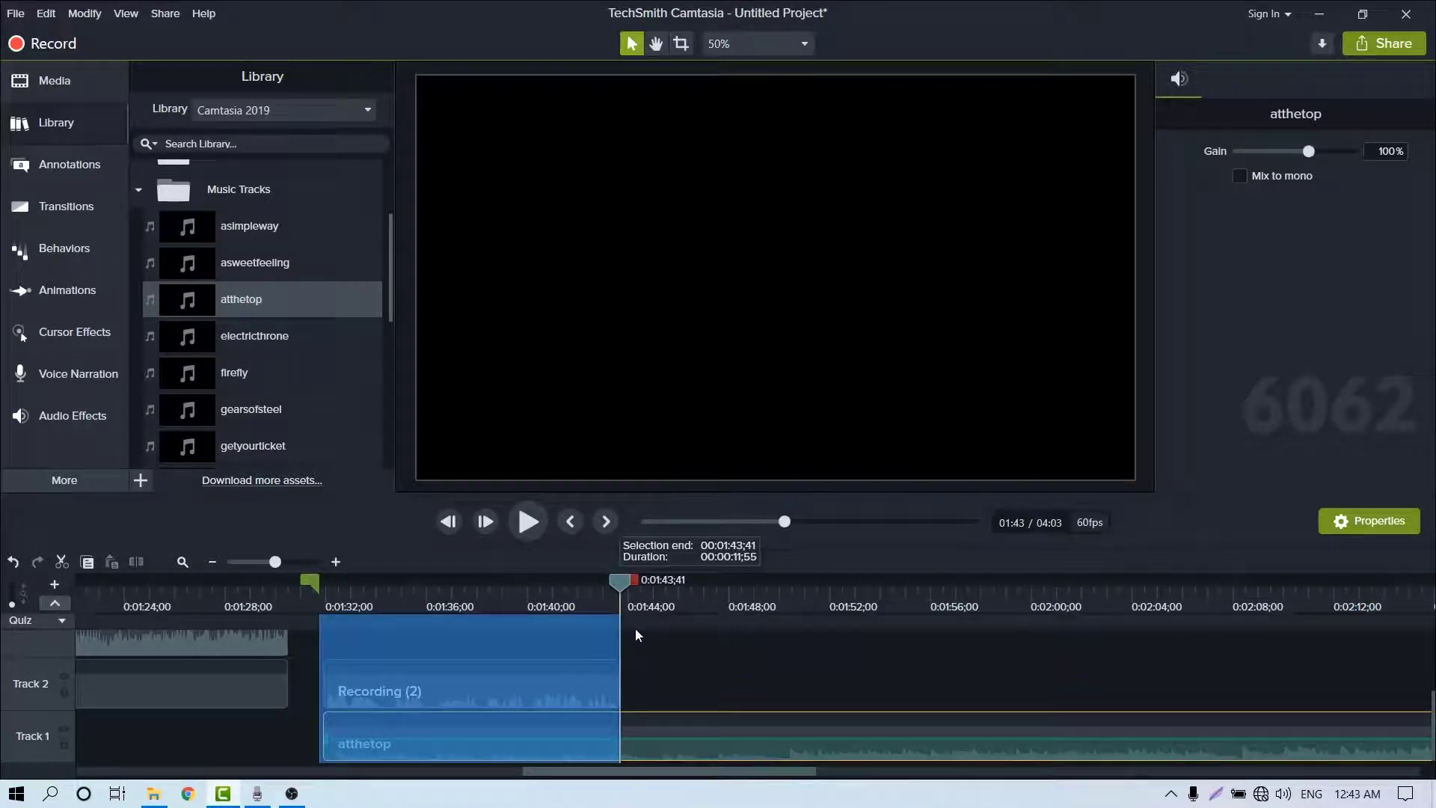
left_click(519, 737)
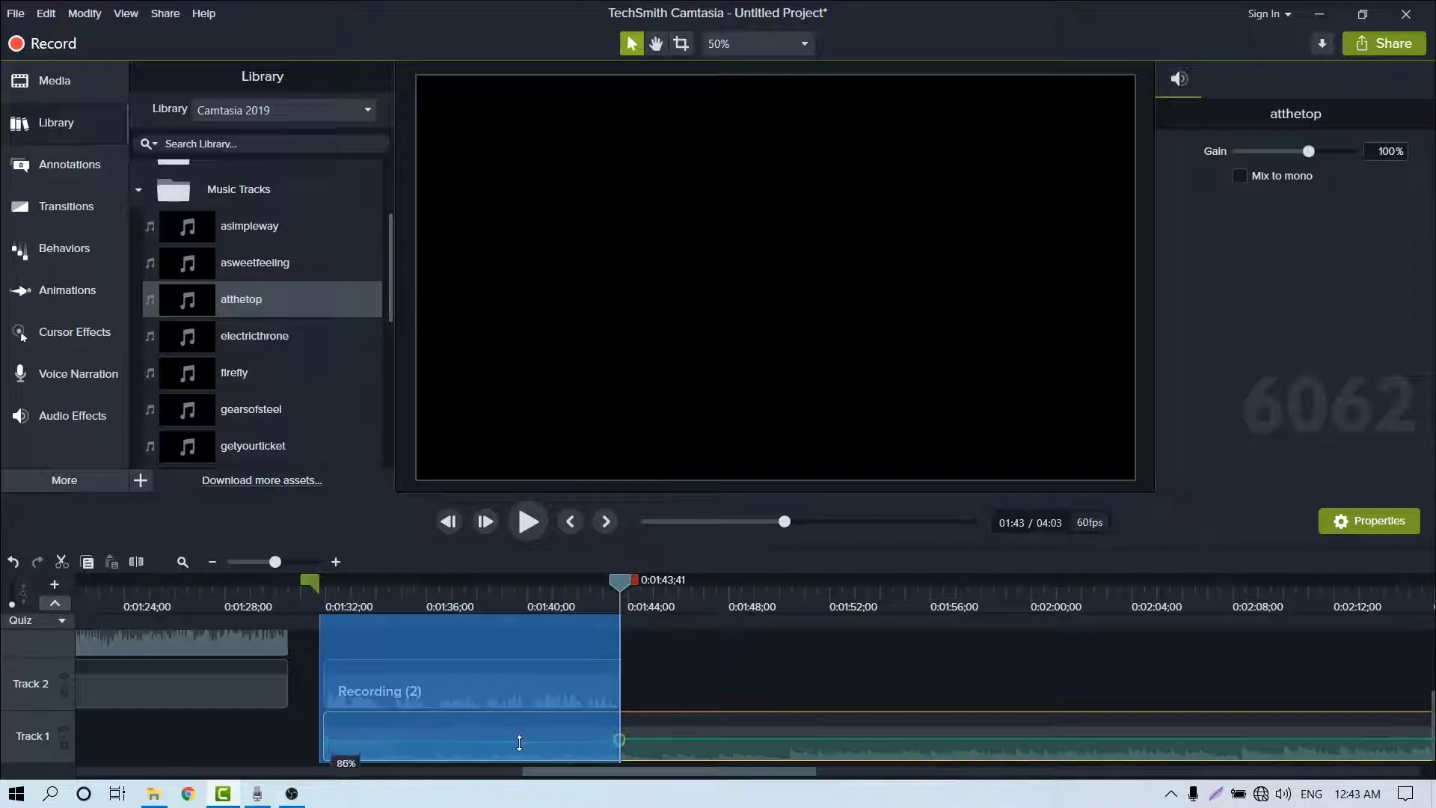
left_click_drag(518, 743, 519, 750)
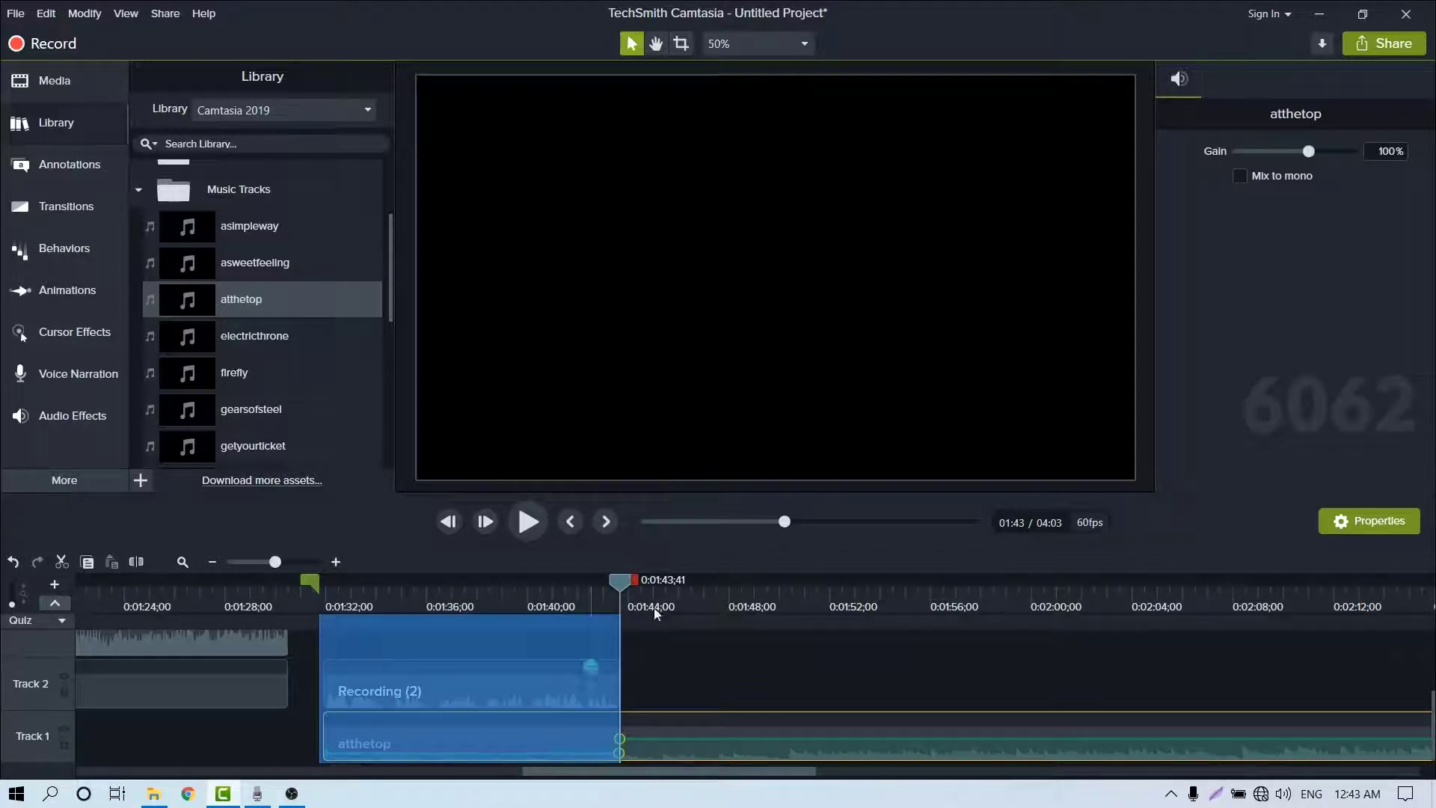
left_click(624, 584)
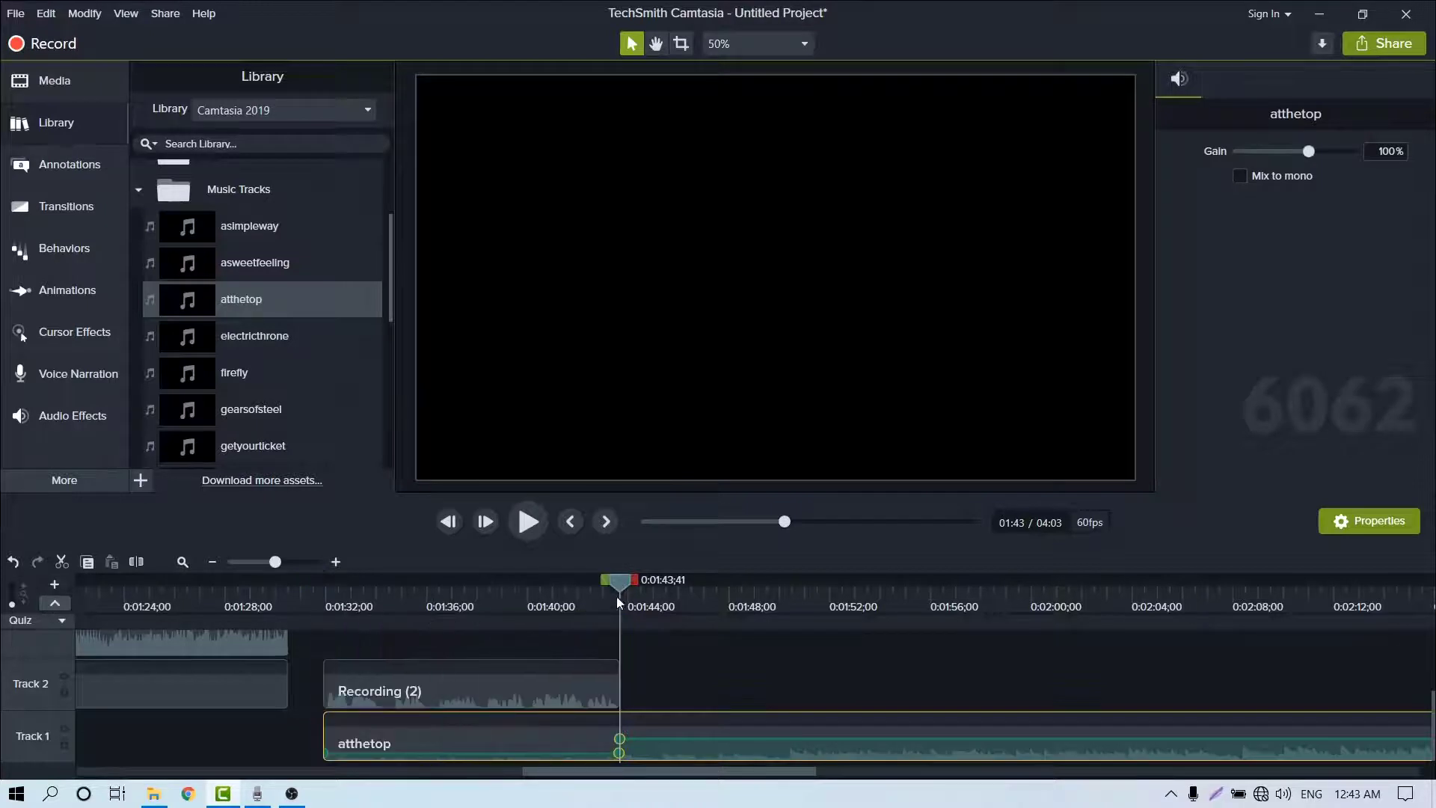
Play the timeline from 0:01:31;38 past the end of Recording (2) to hear the voice over the lowered music.
left_click_drag(617, 598, 316, 640)
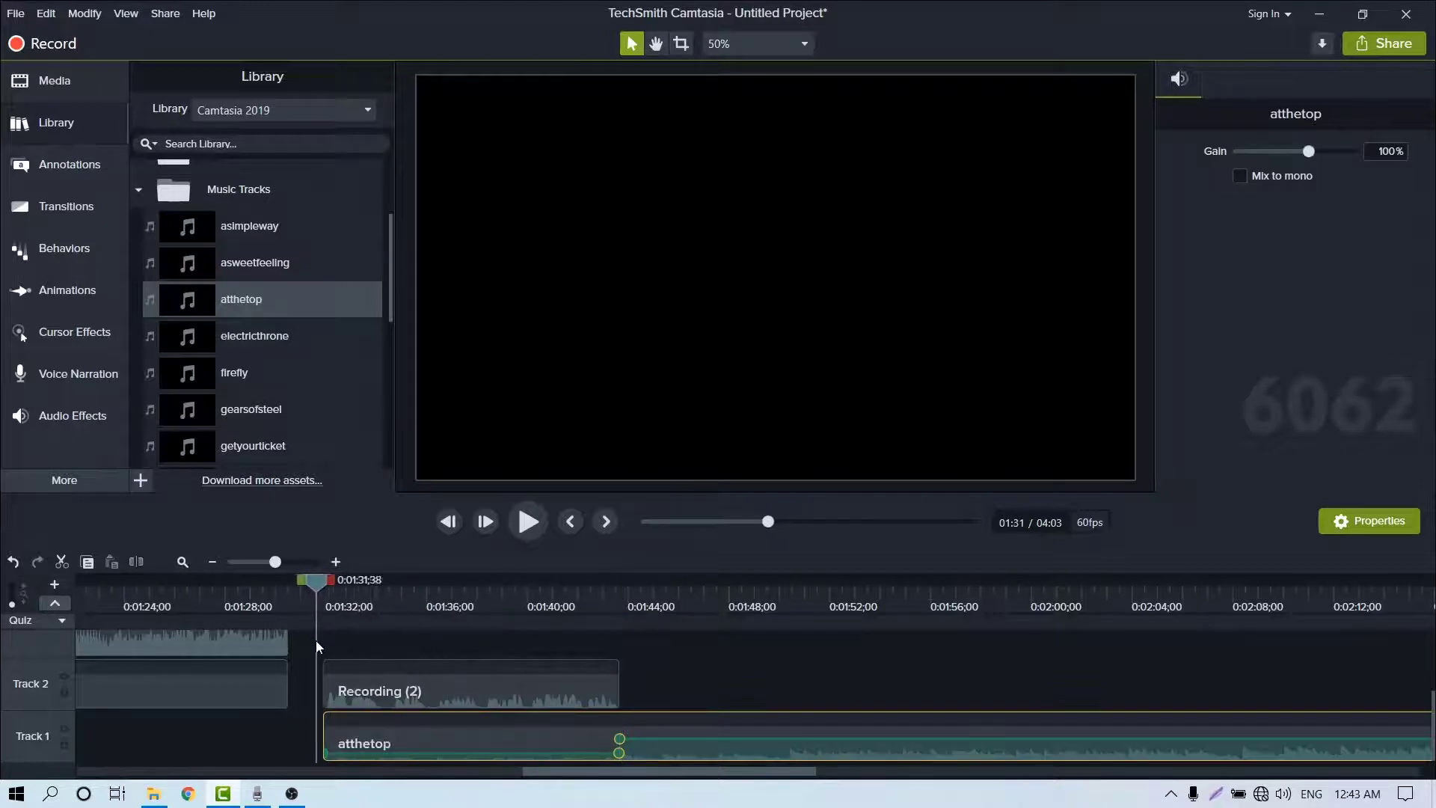
left_click(532, 527)
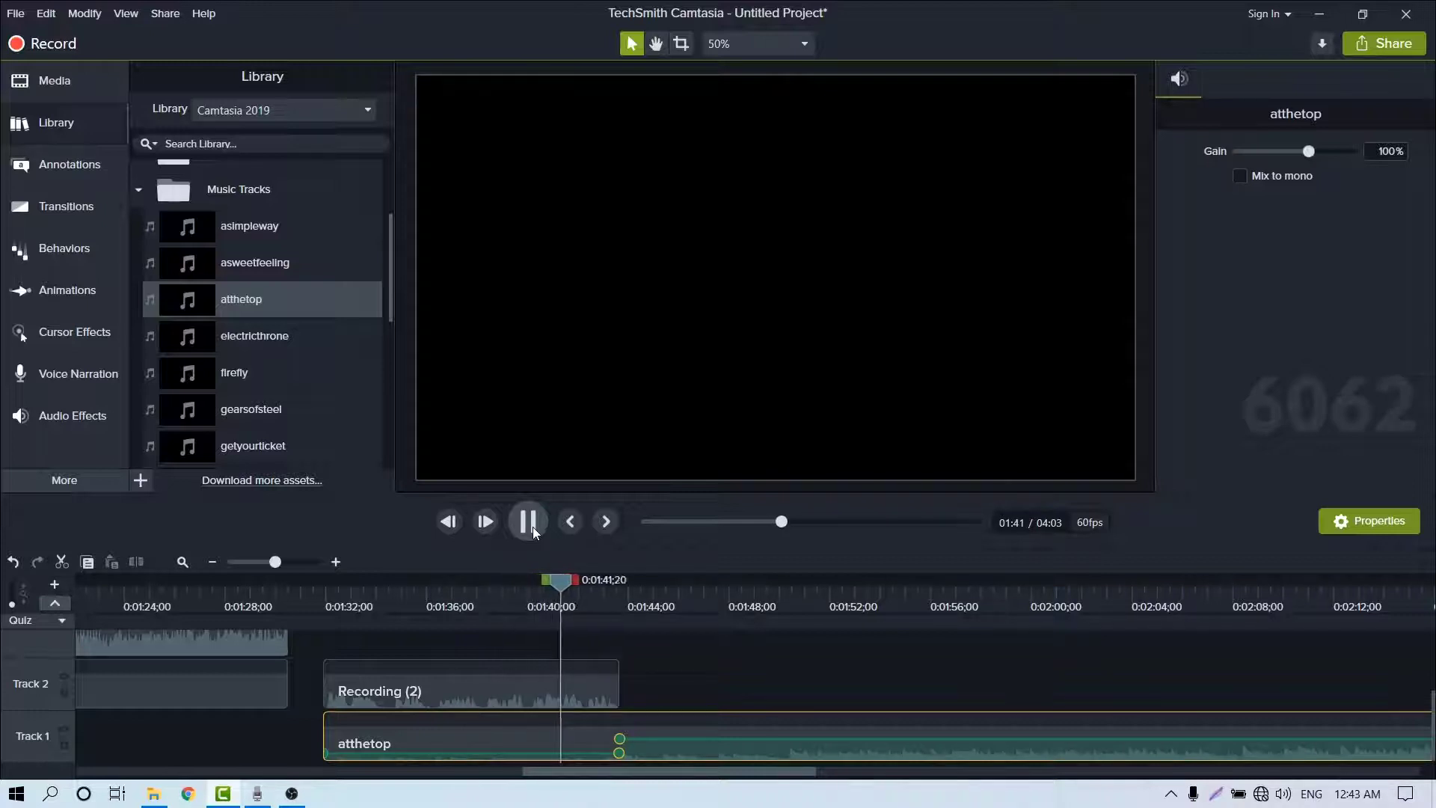
left_click(532, 526)
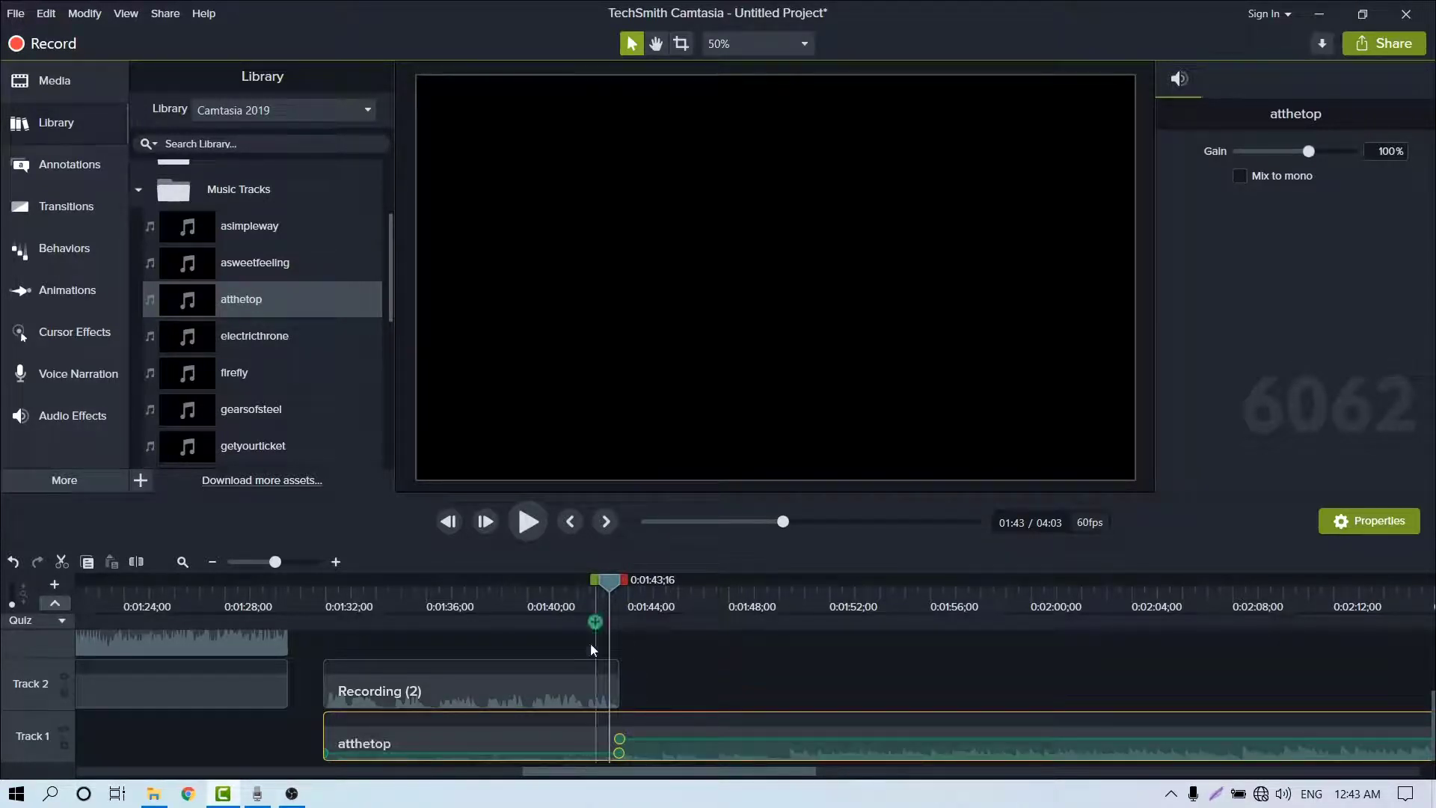
left_click(532, 526)
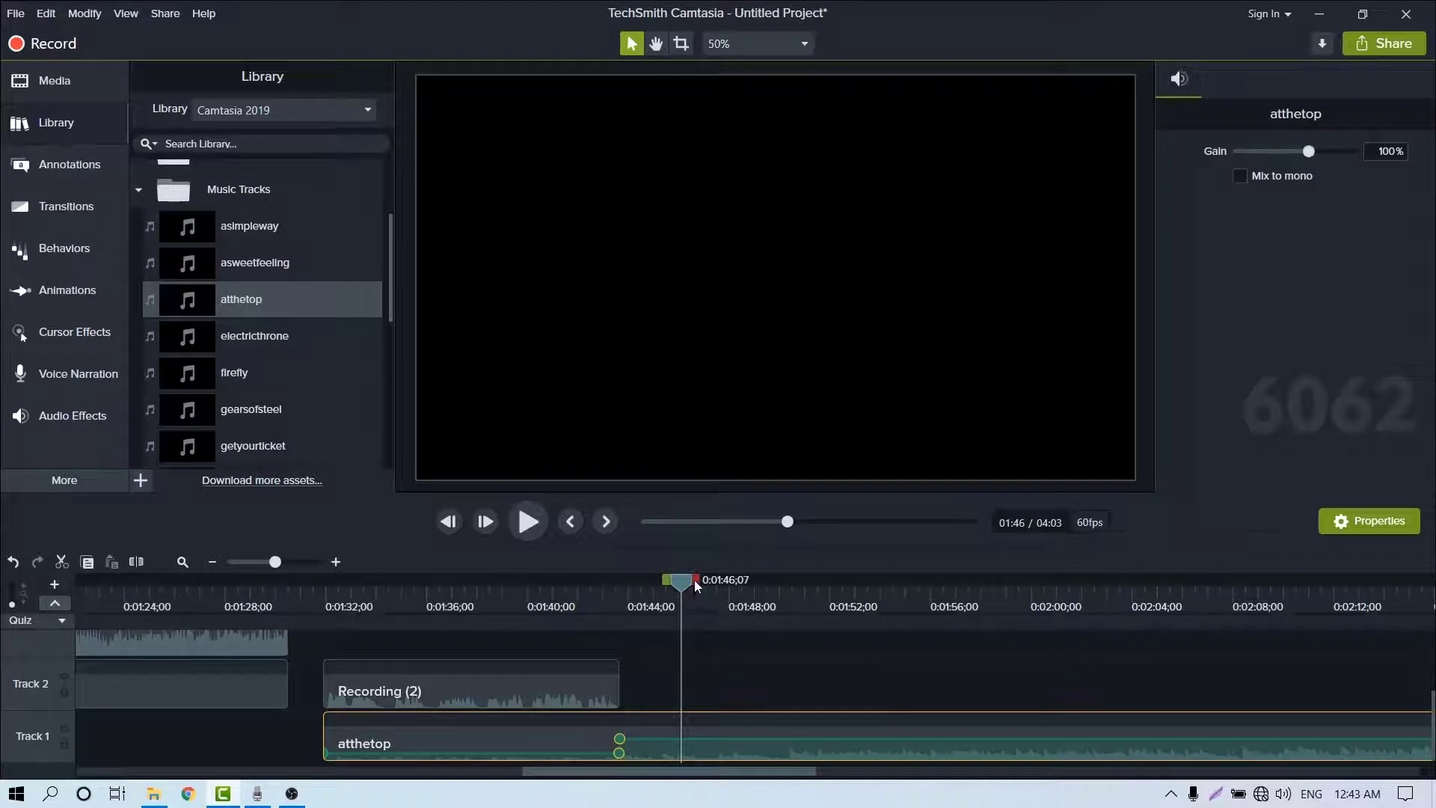
Lower the volume of atthetop to about 25% within the range from 0:01:46;07 to 0:01:49;00.
left_click_drag(694, 580, 767, 581)
left_click_drag(721, 737, 720, 757)
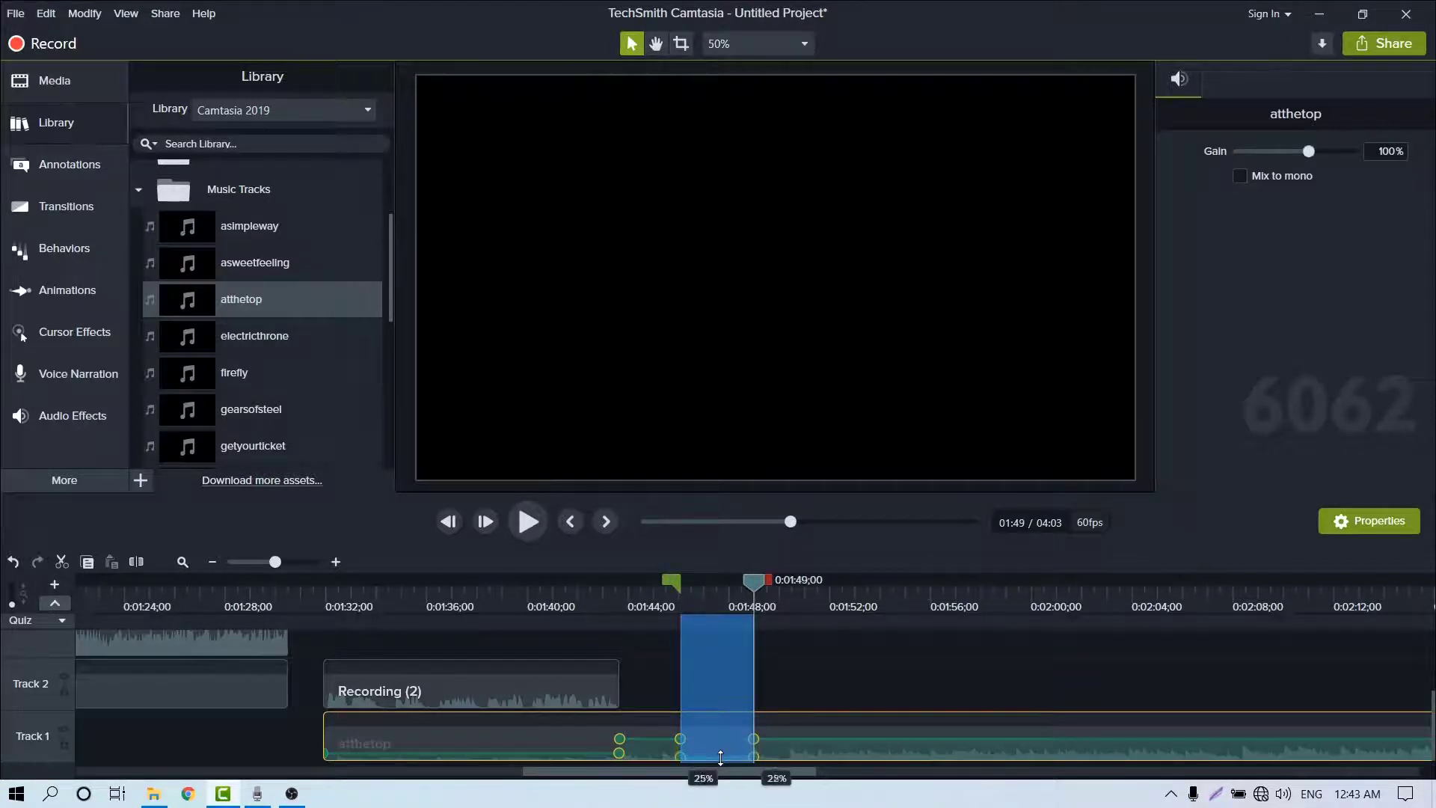
left_click(752, 582)
Play atthetop from just before 0:01:46;07 to hear the quieter second range.
left_click(665, 594)
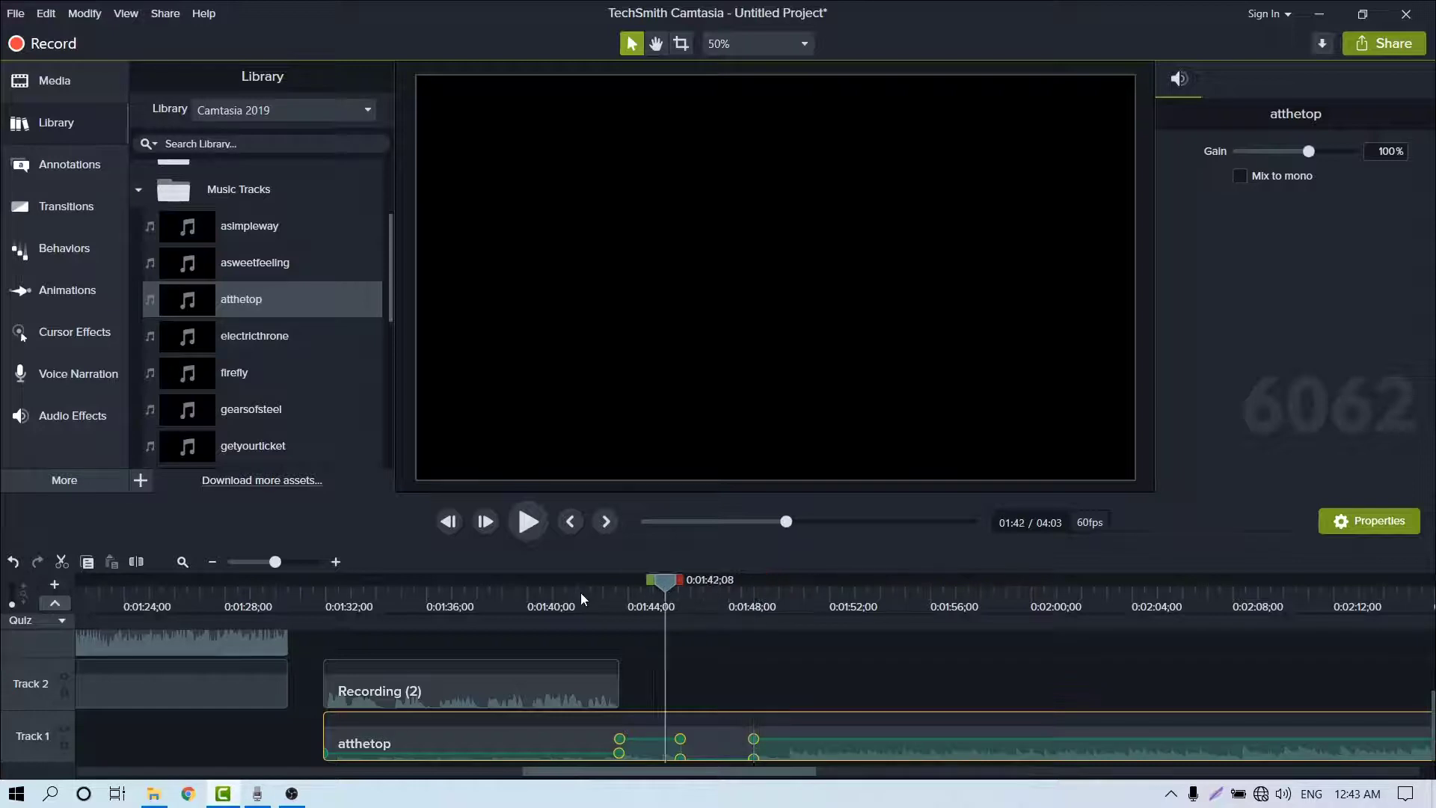
left_click(521, 527)
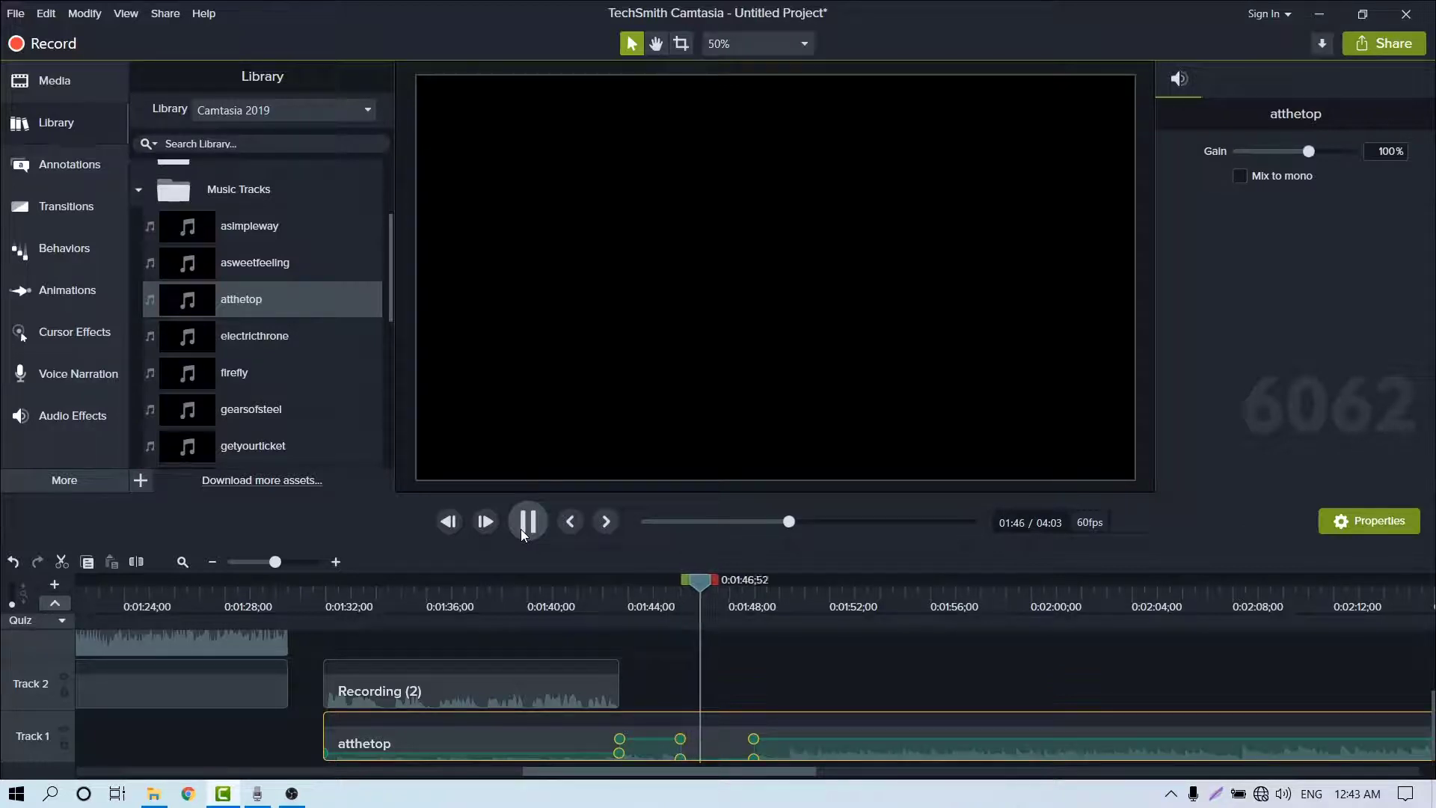
left_click(521, 528)
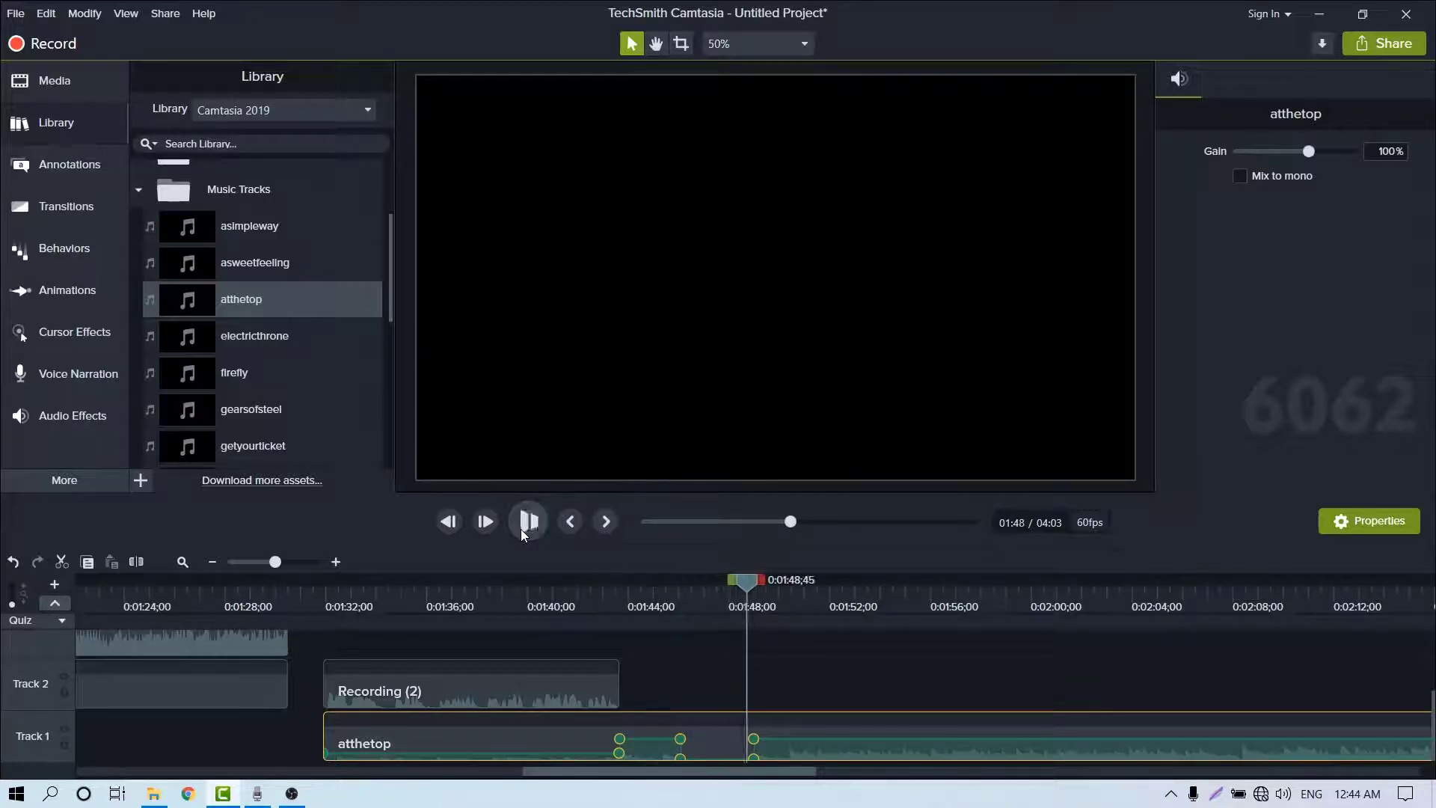
Undo both range volume changes on the atthetop clip.
left_click_drag(663, 773, 690, 774)
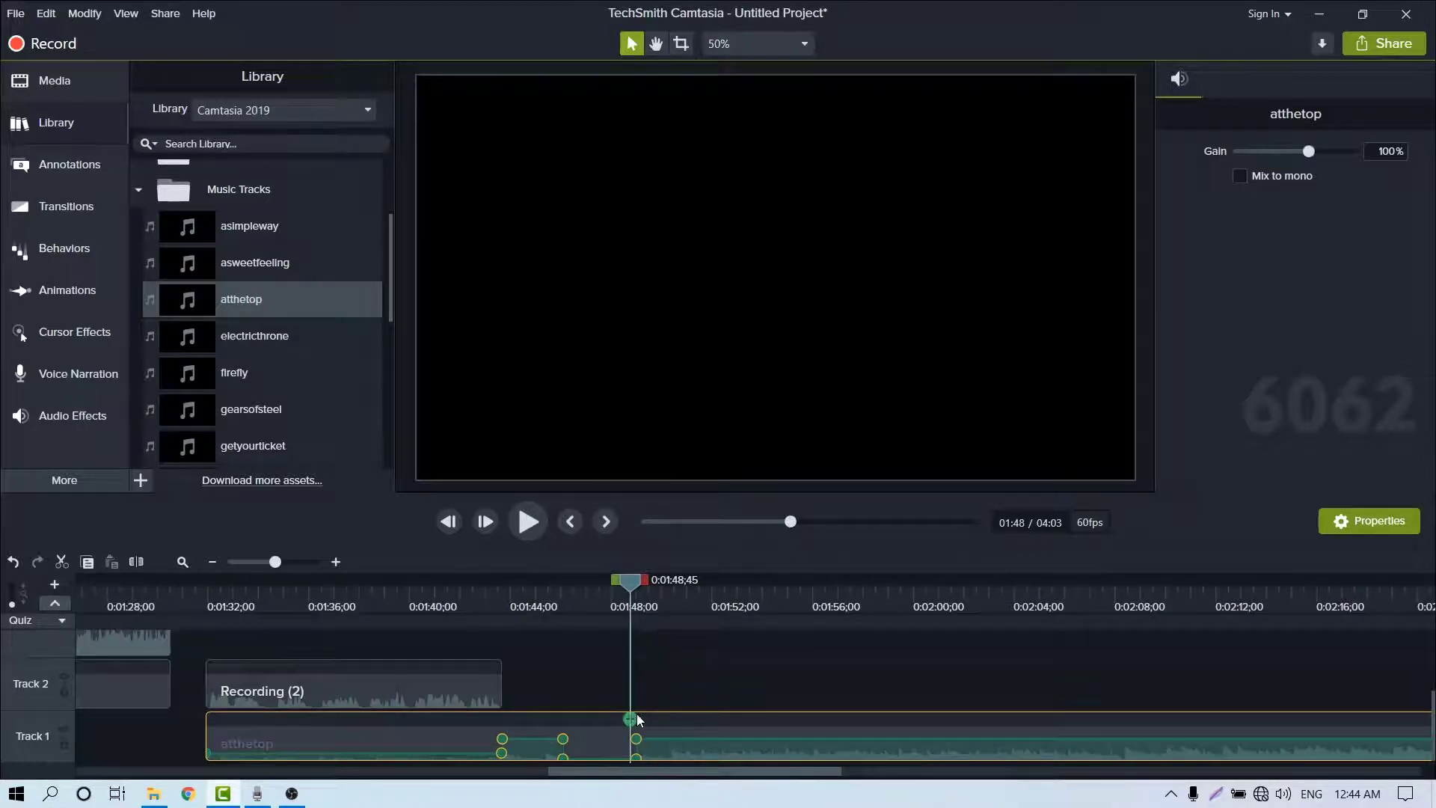
mouse_move(694, 777)
left_mouse_down()
mouse_move(722, 776)
mouse_move(676, 776)
left_mouse_up()
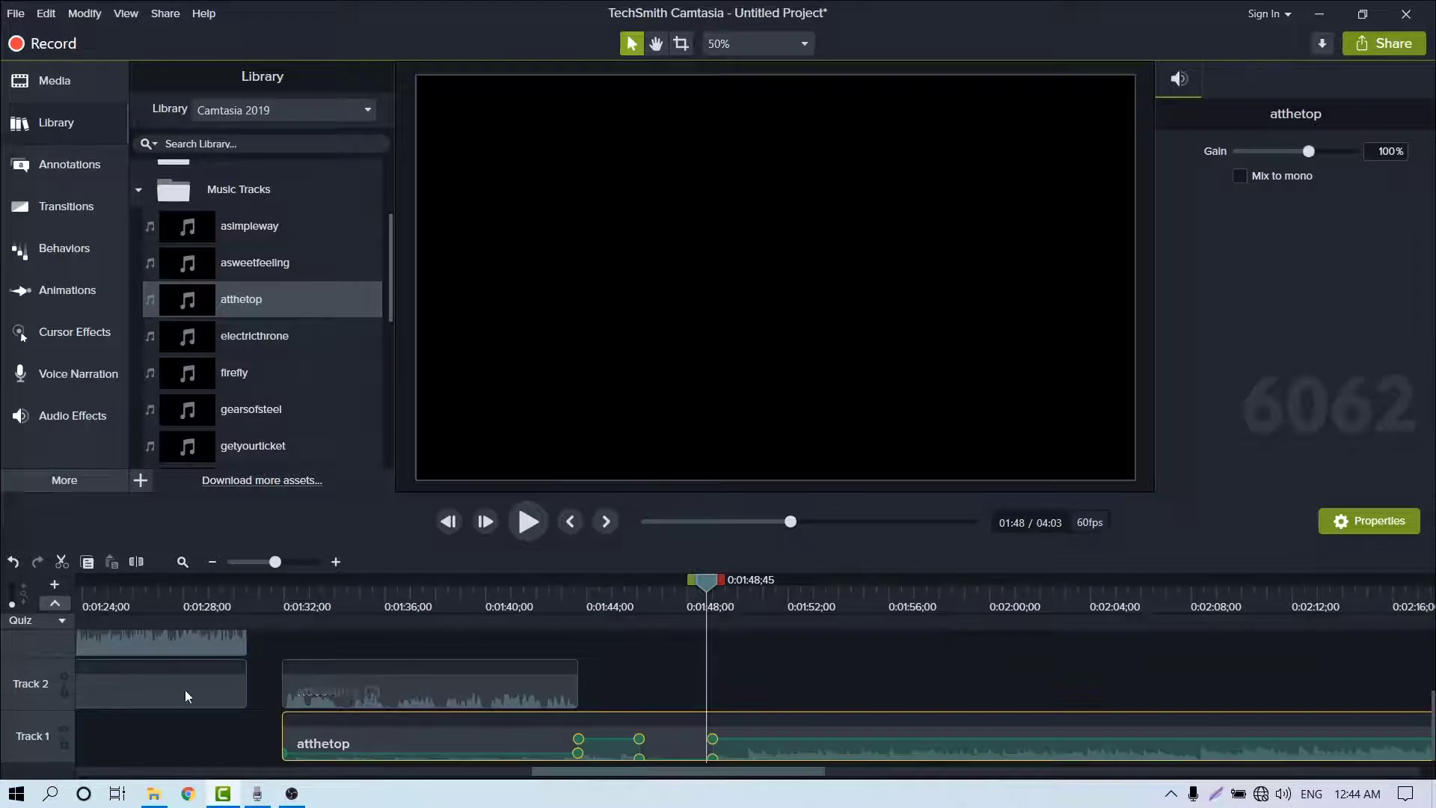
left_click(13, 561)
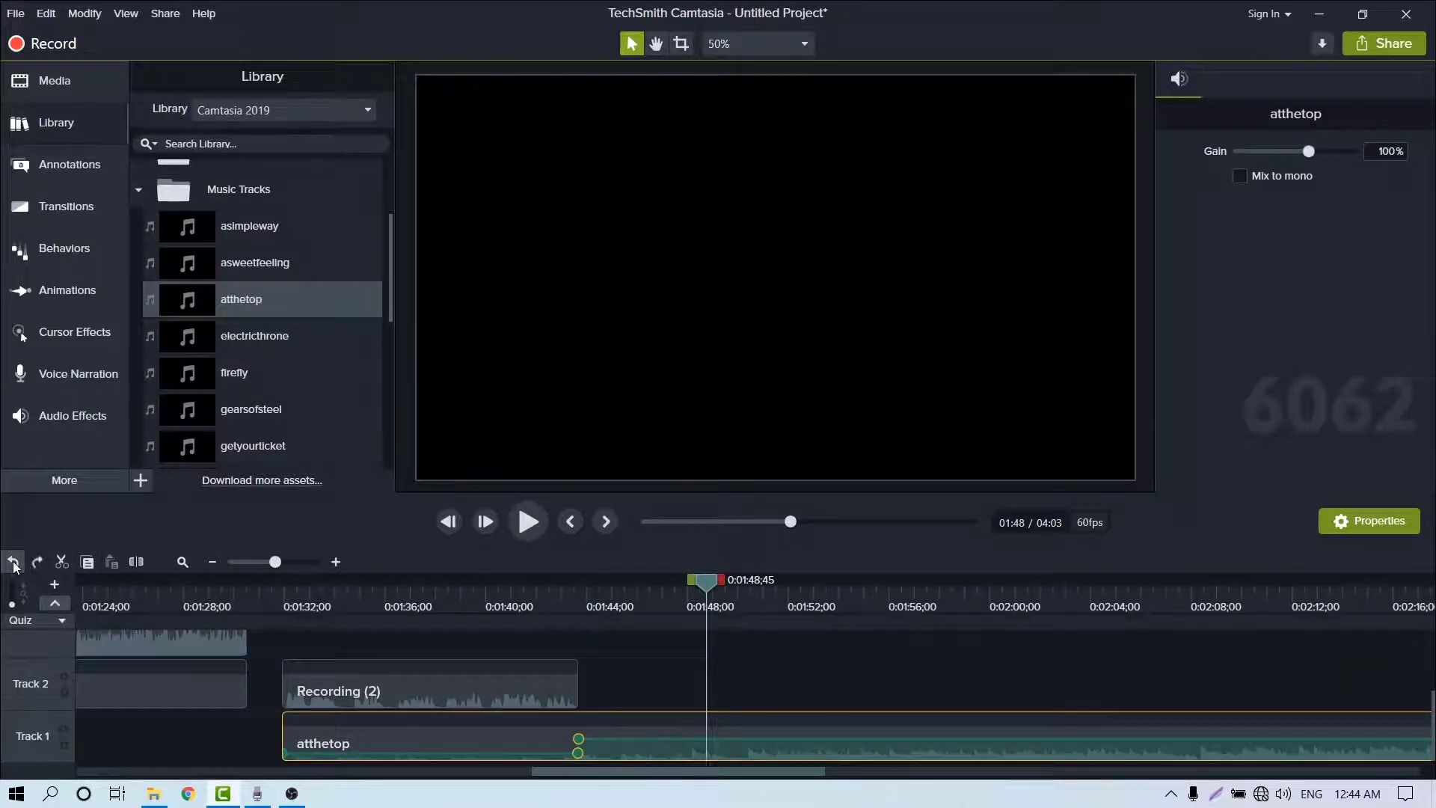
left_click(13, 561)
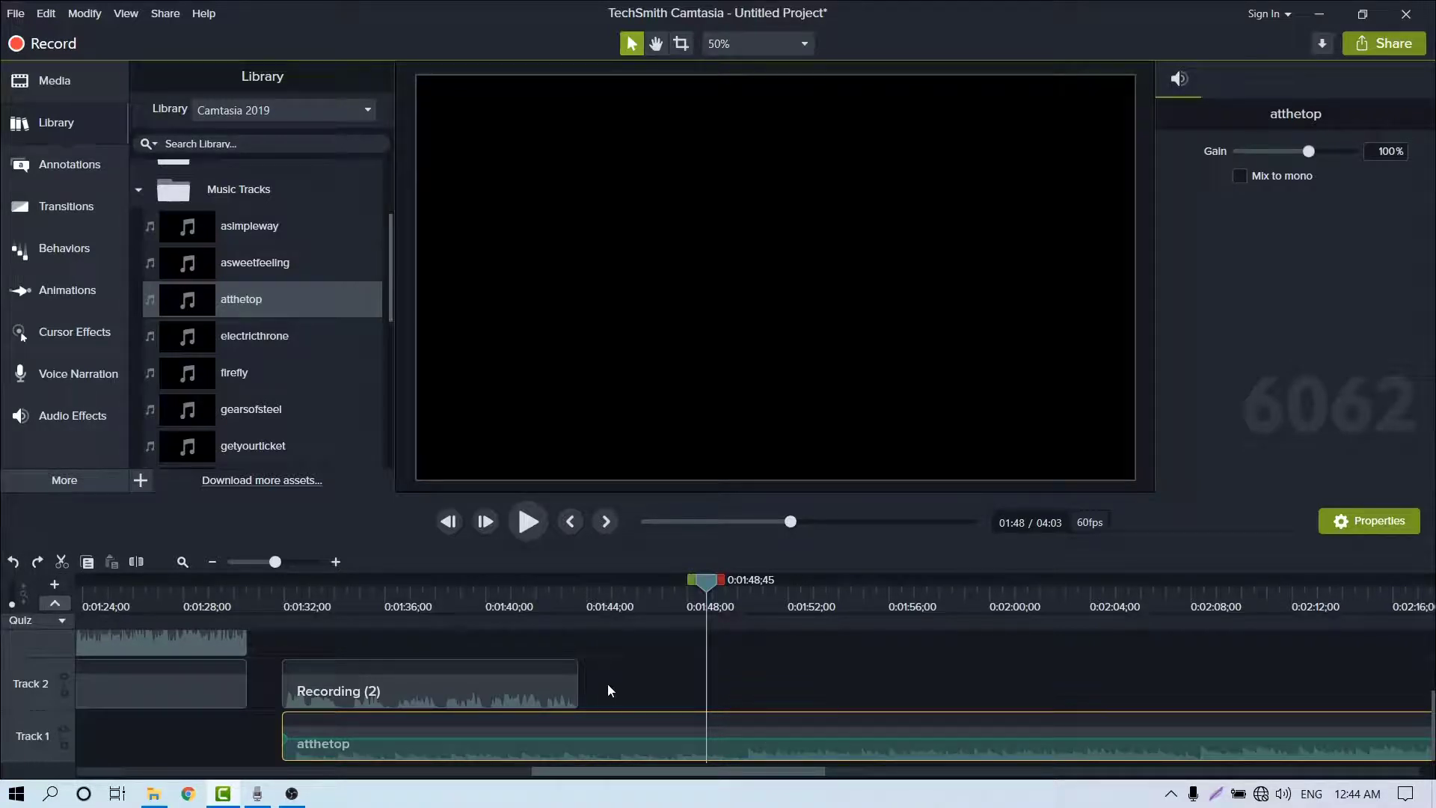
Shorten the end of atthetop on Track 1 to line up with the end of Recording (2).
left_click_drag(640, 773, 1357, 804)
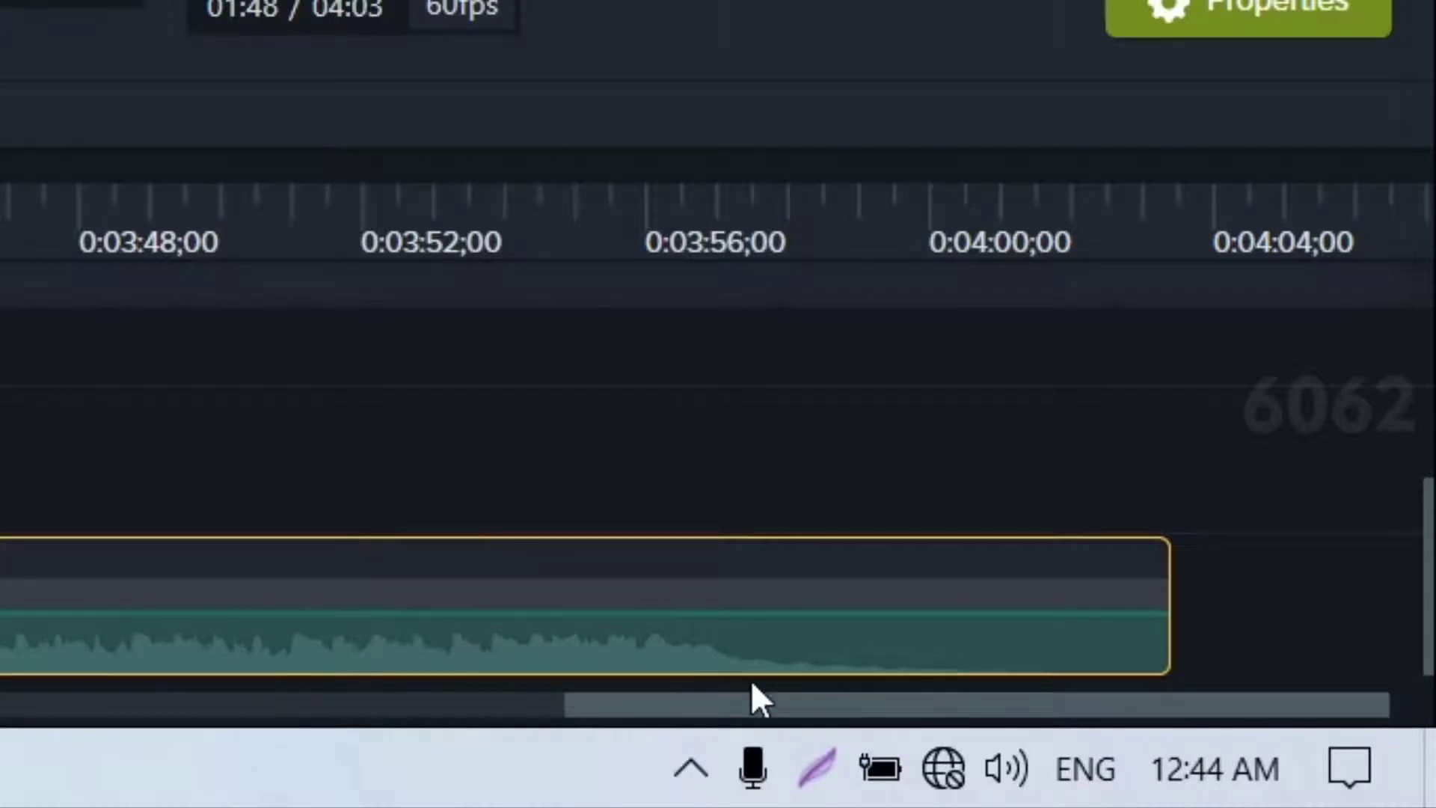
left_click_drag(1166, 600, 0, 538)
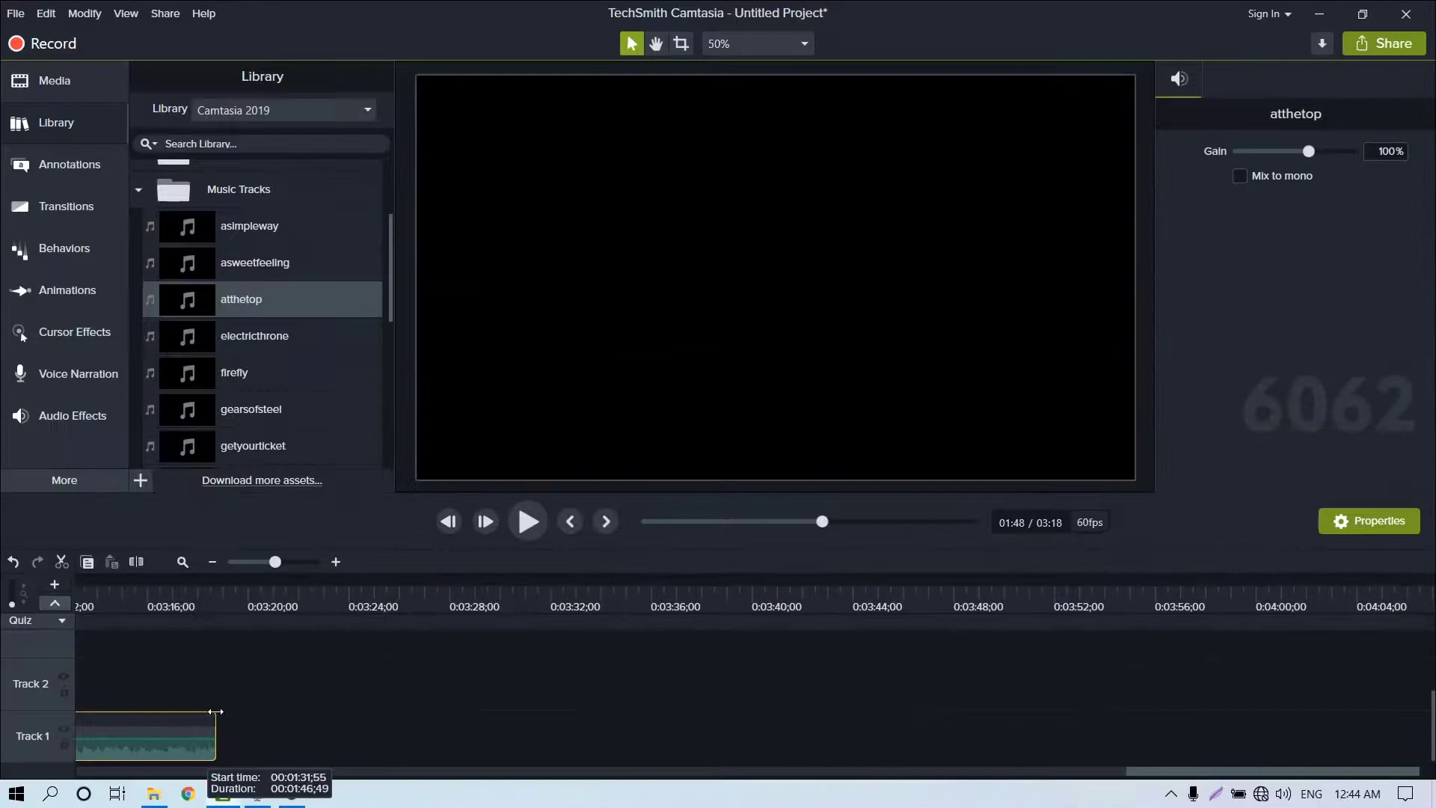
left_click_drag(215, 711, 153, 711)
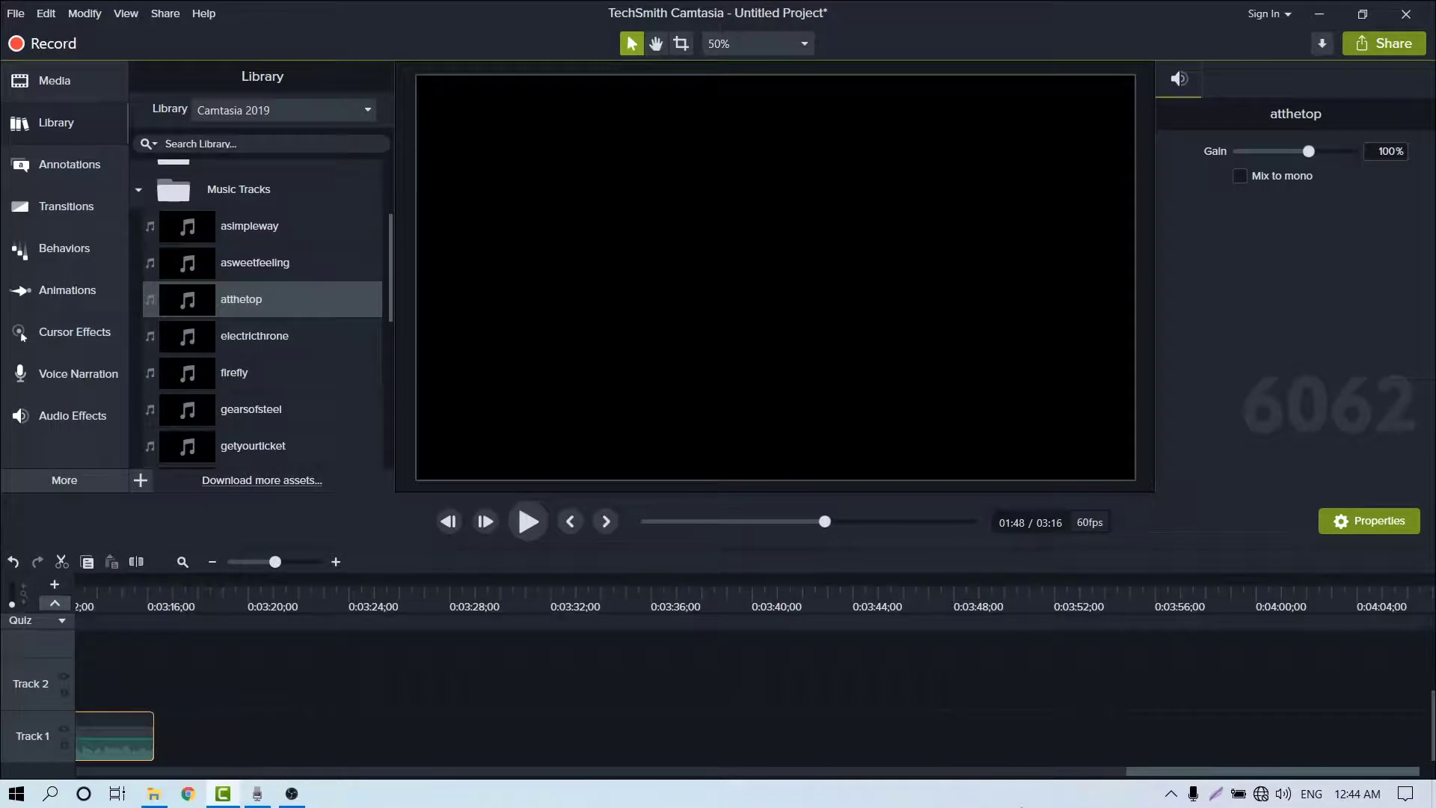
left_click_drag(1275, 771, 1229, 774)
left_click_drag(1346, 734, 338, 740)
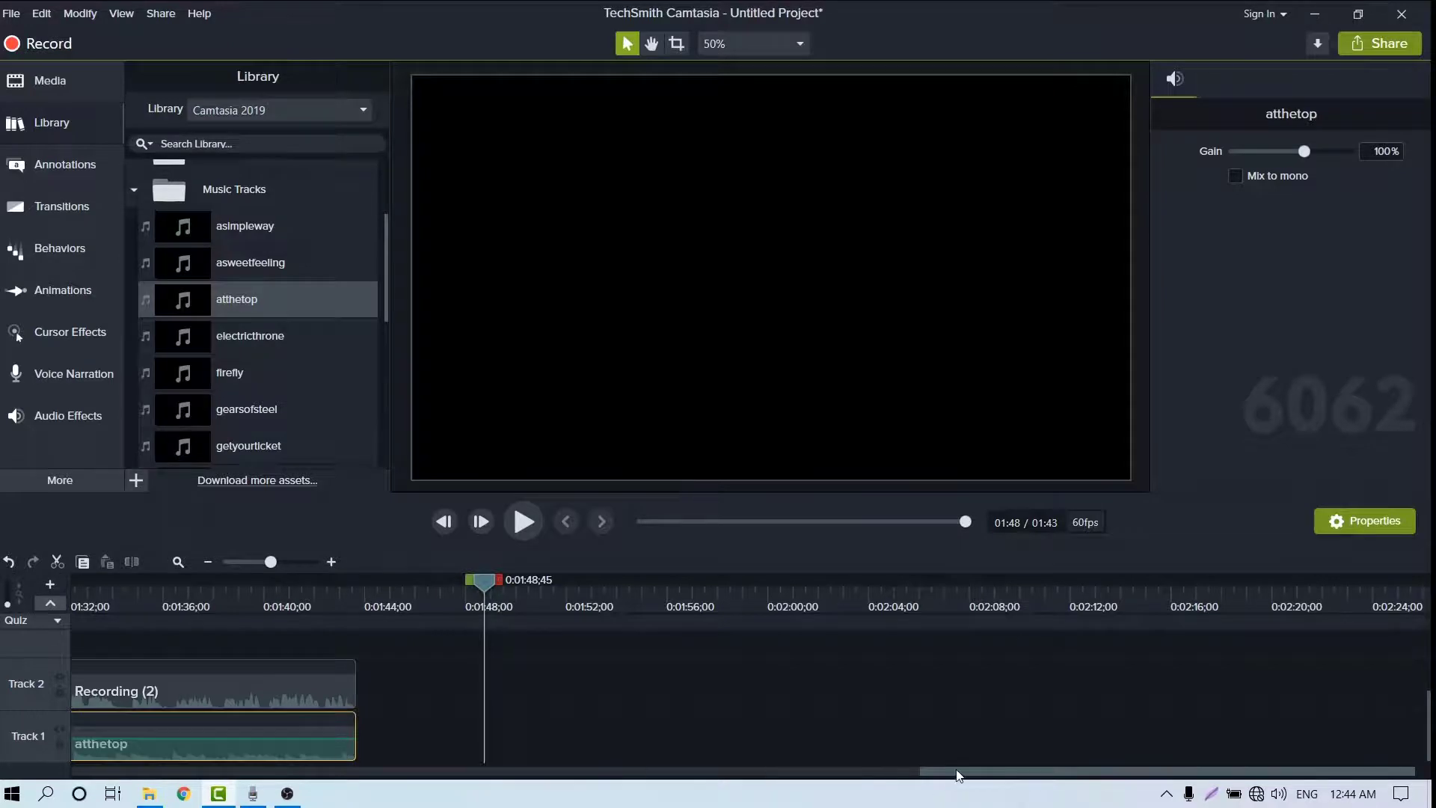
left_click_drag(958, 774, 895, 778)
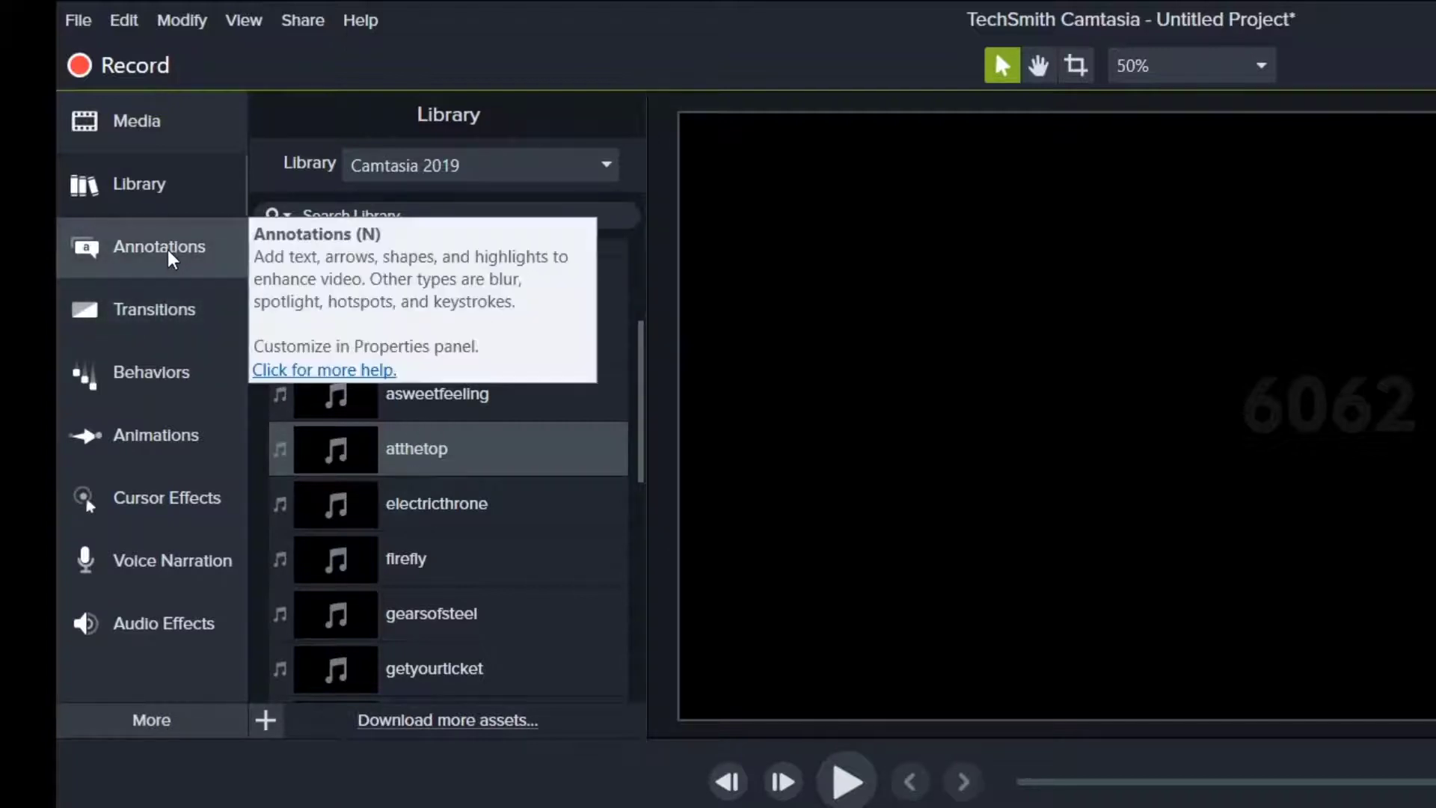
Open the collection of audio effects.
left_click(199, 734)
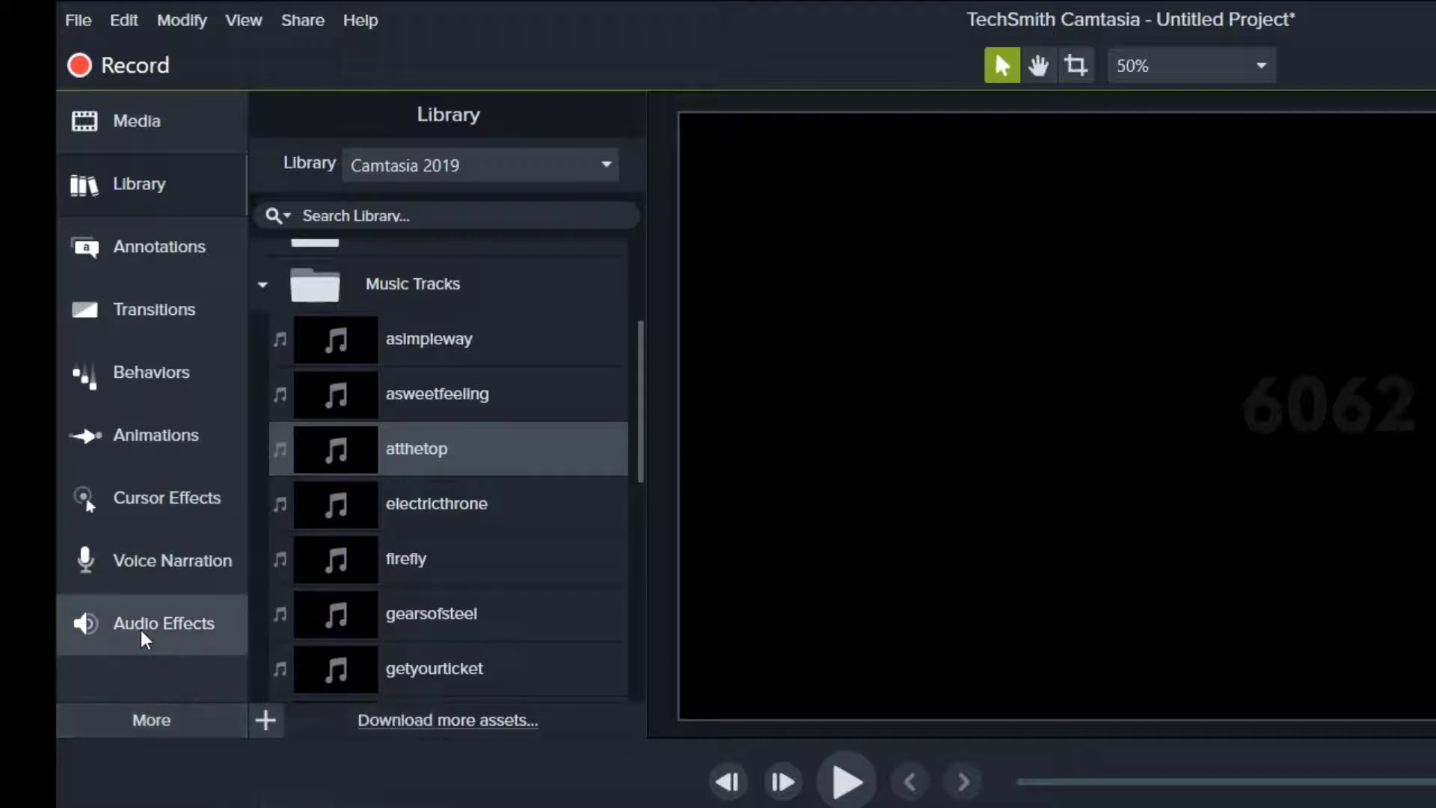
left_click(176, 733)
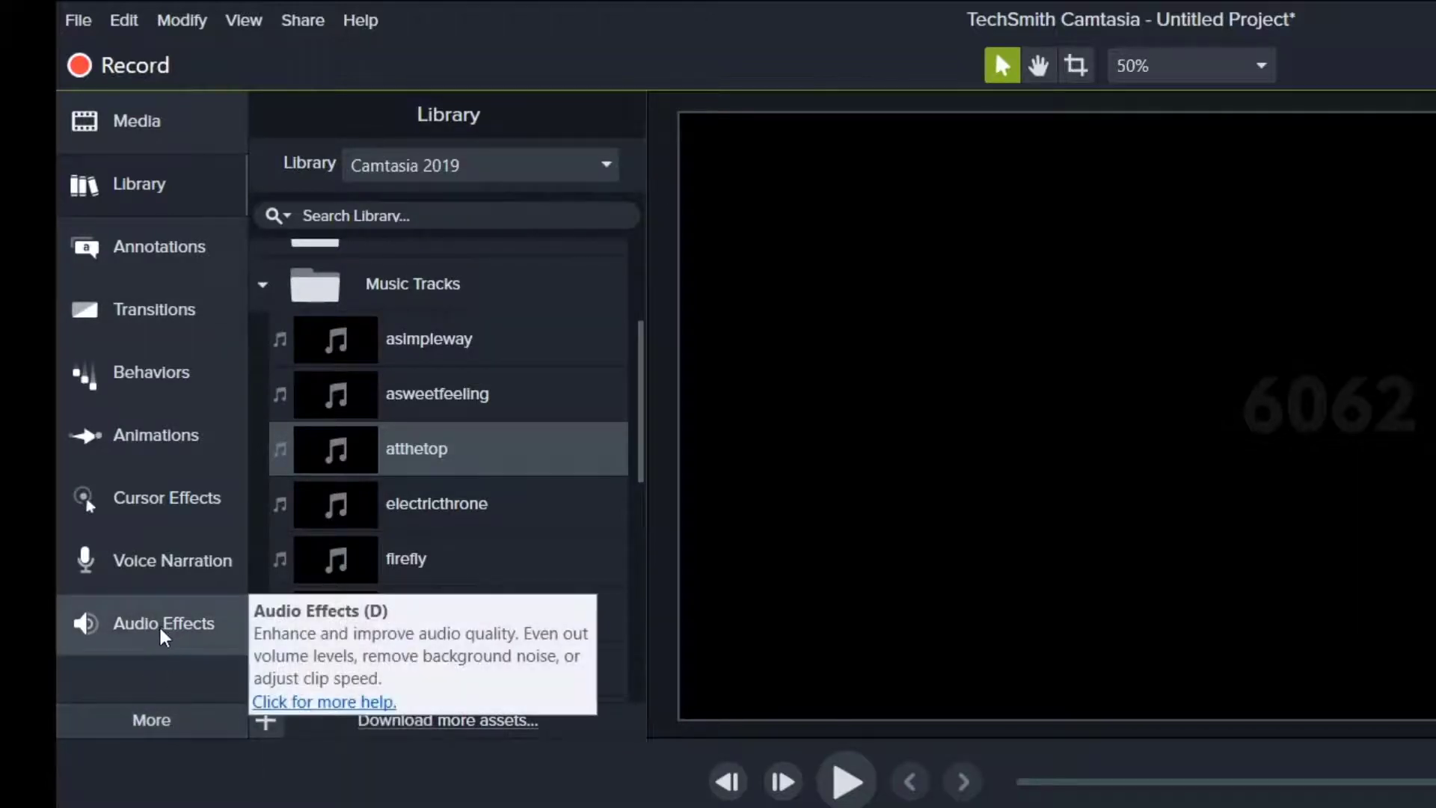
left_click(212, 731)
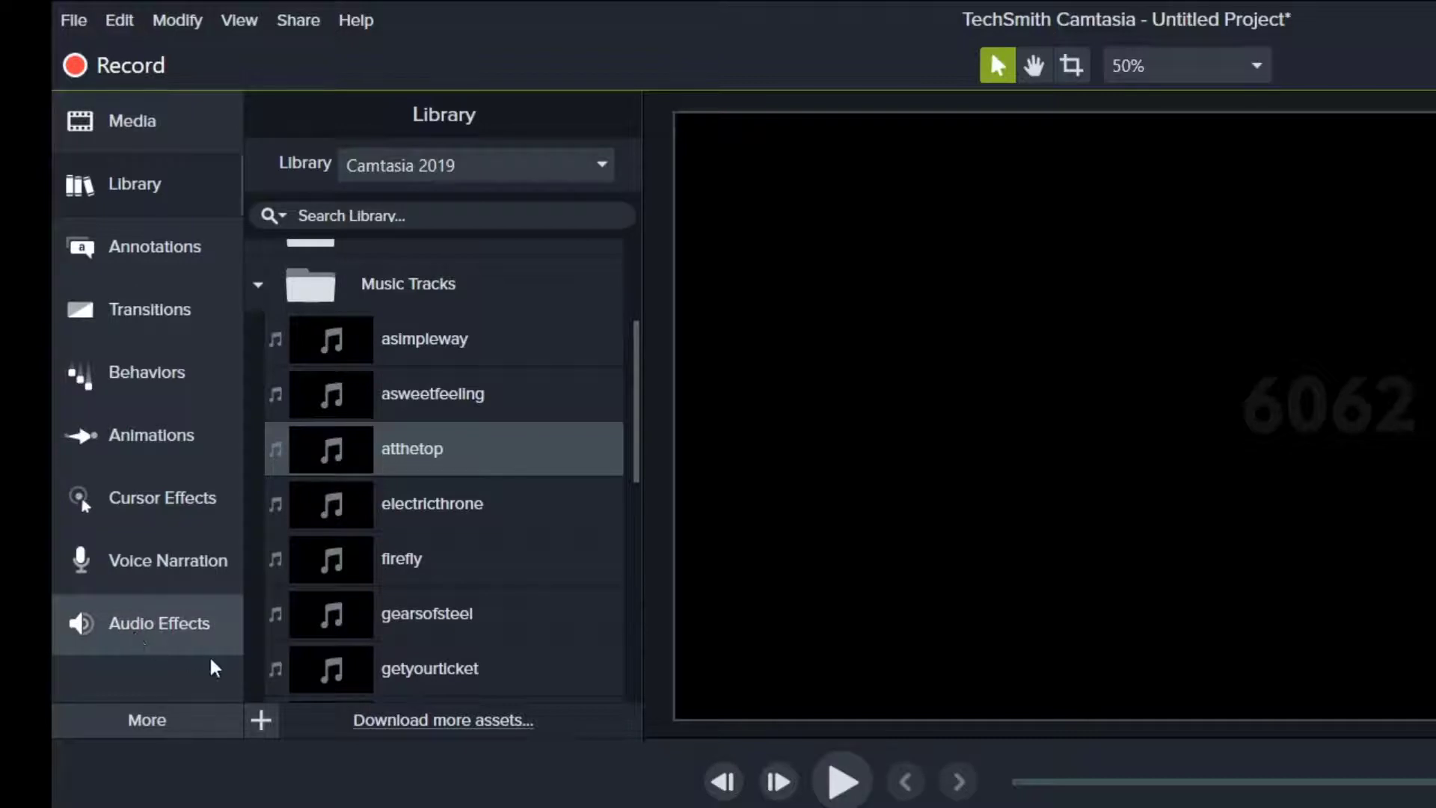
left_click(185, 625)
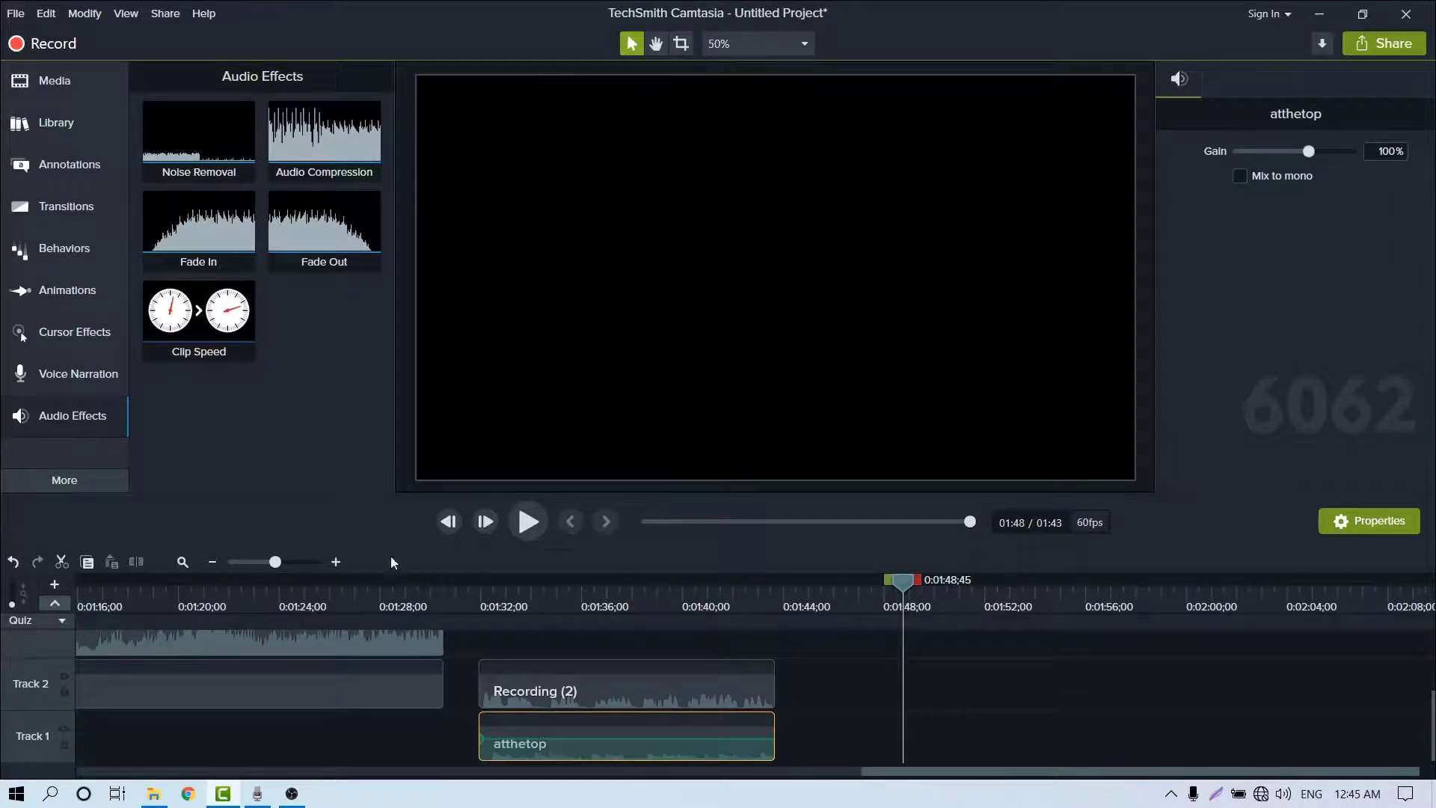
Play the IMG_0501 clip from near its start, just before 0:01:04, to hear the untreated audio.
scroll(405, 643, "up", 1)
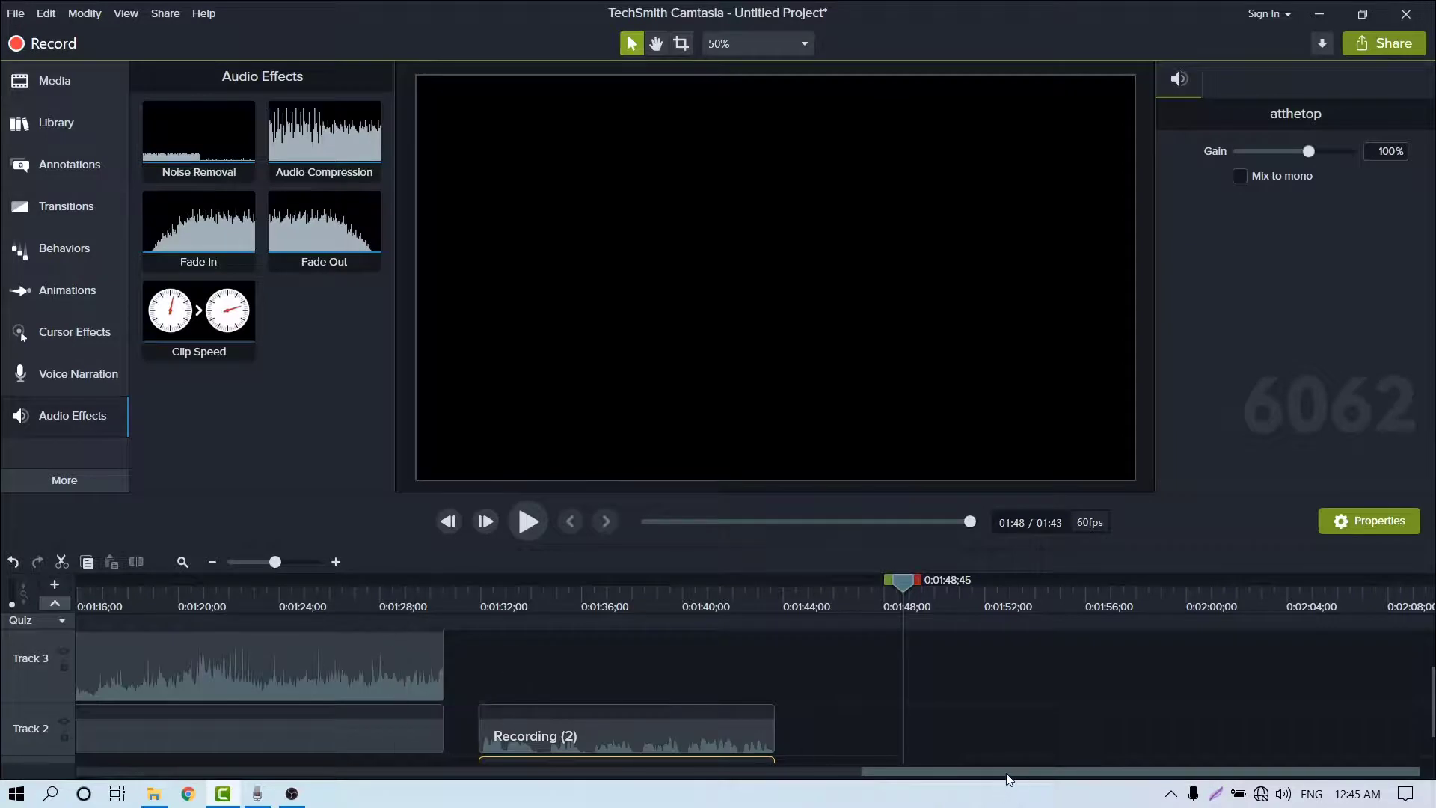
left_click_drag(1007, 775, 951, 785)
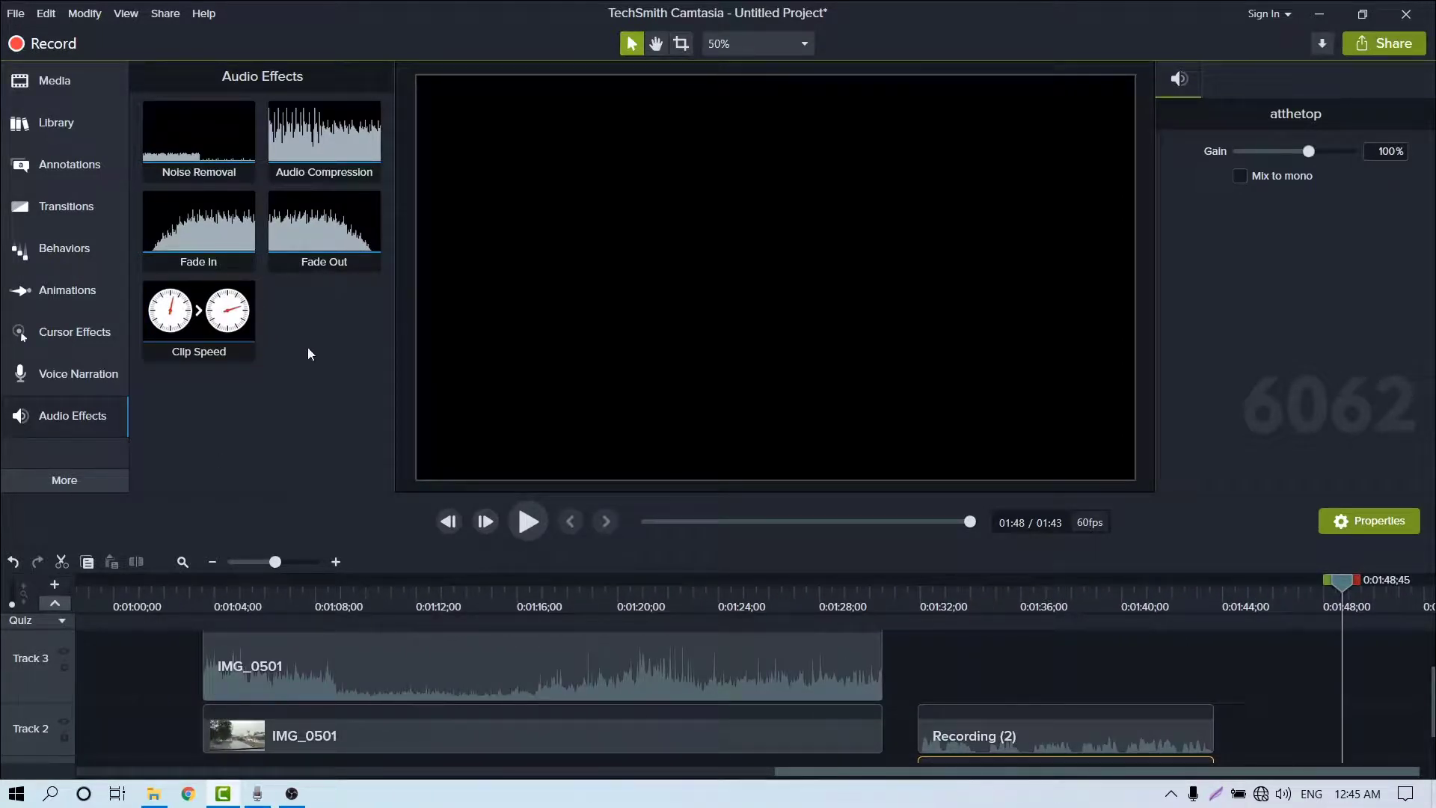
left_click(188, 592)
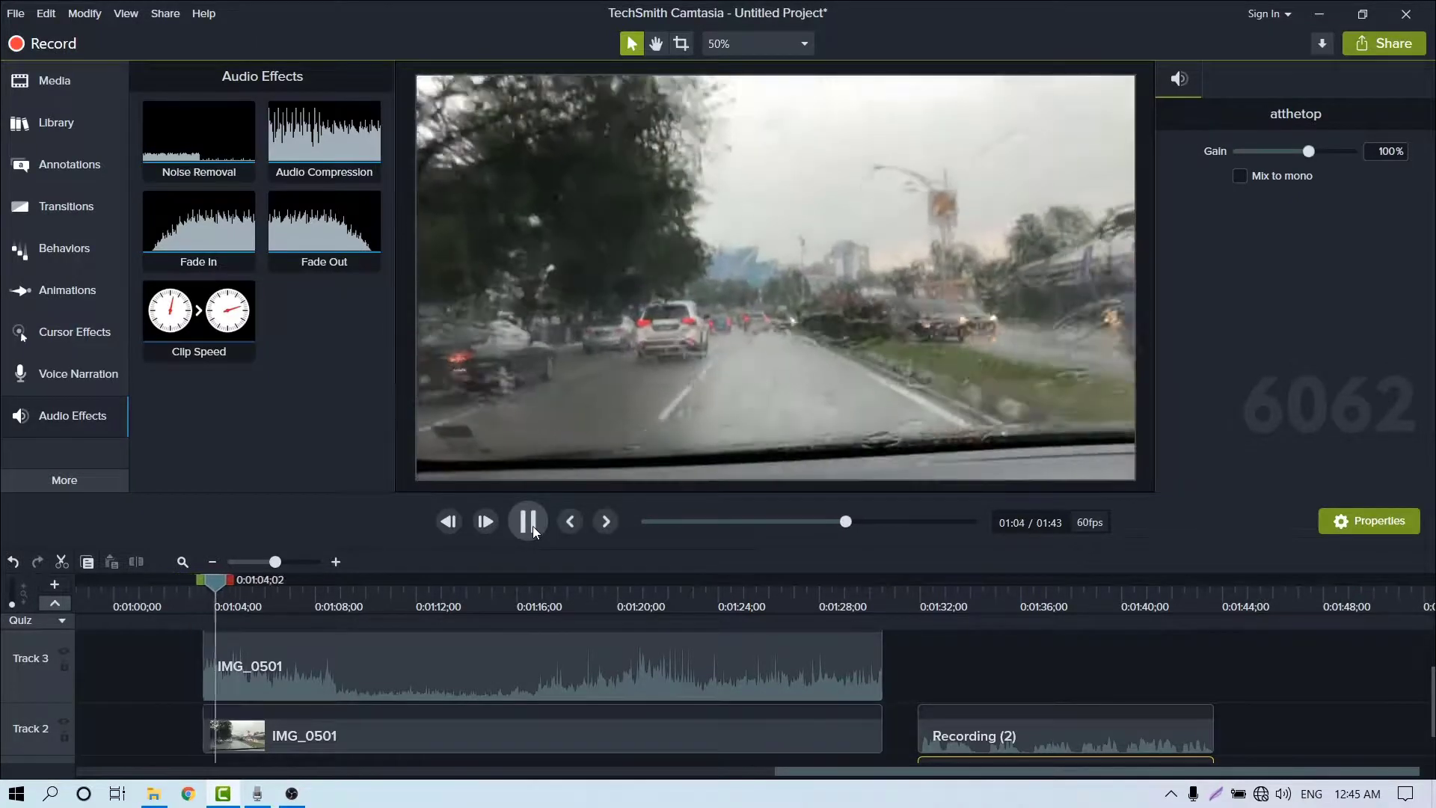
left_click(532, 527)
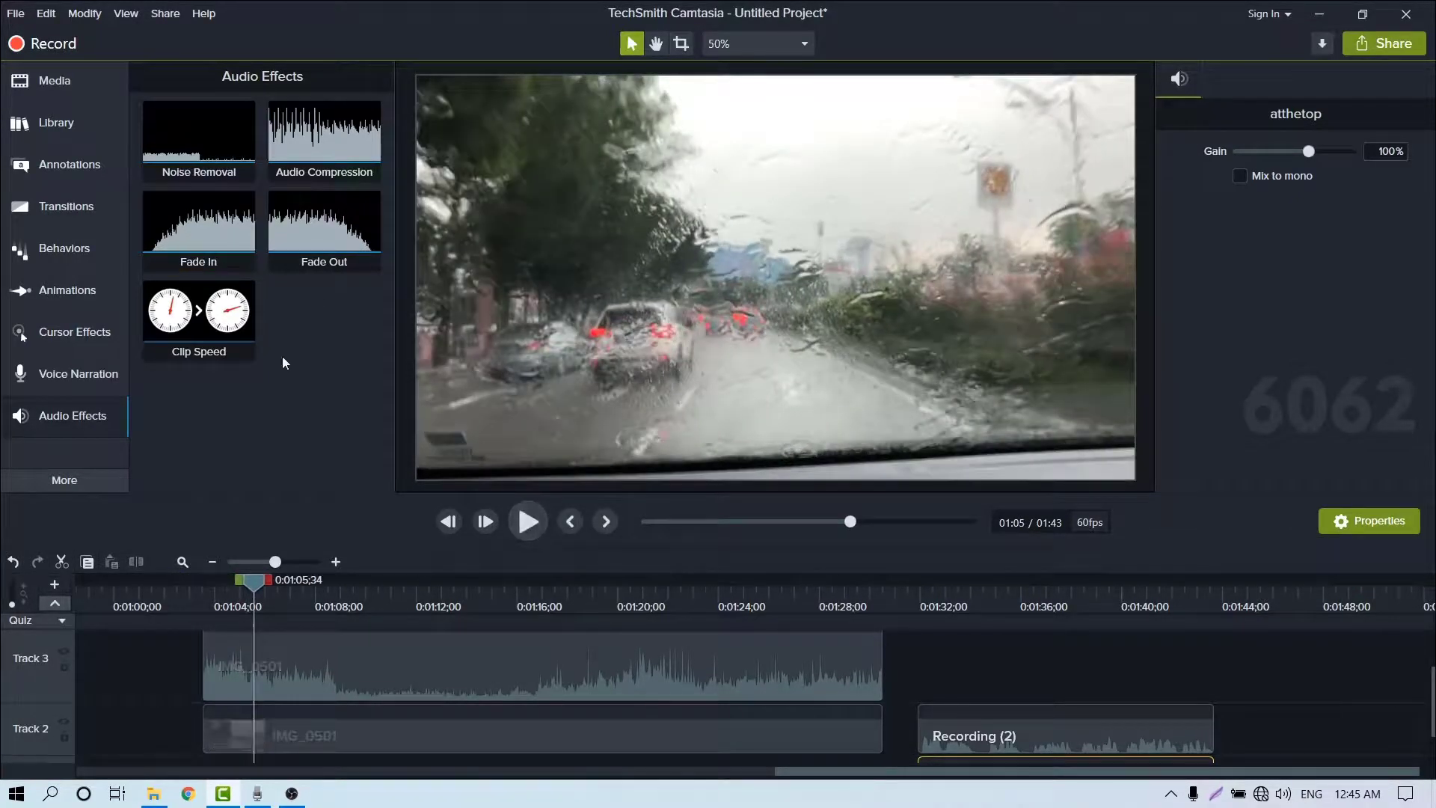
Apply Noise Removal to the IMG_0501 audio on Track 3 with sensitivity 14 and amount 32, and play a short part.
left_click_drag(199, 137, 288, 656)
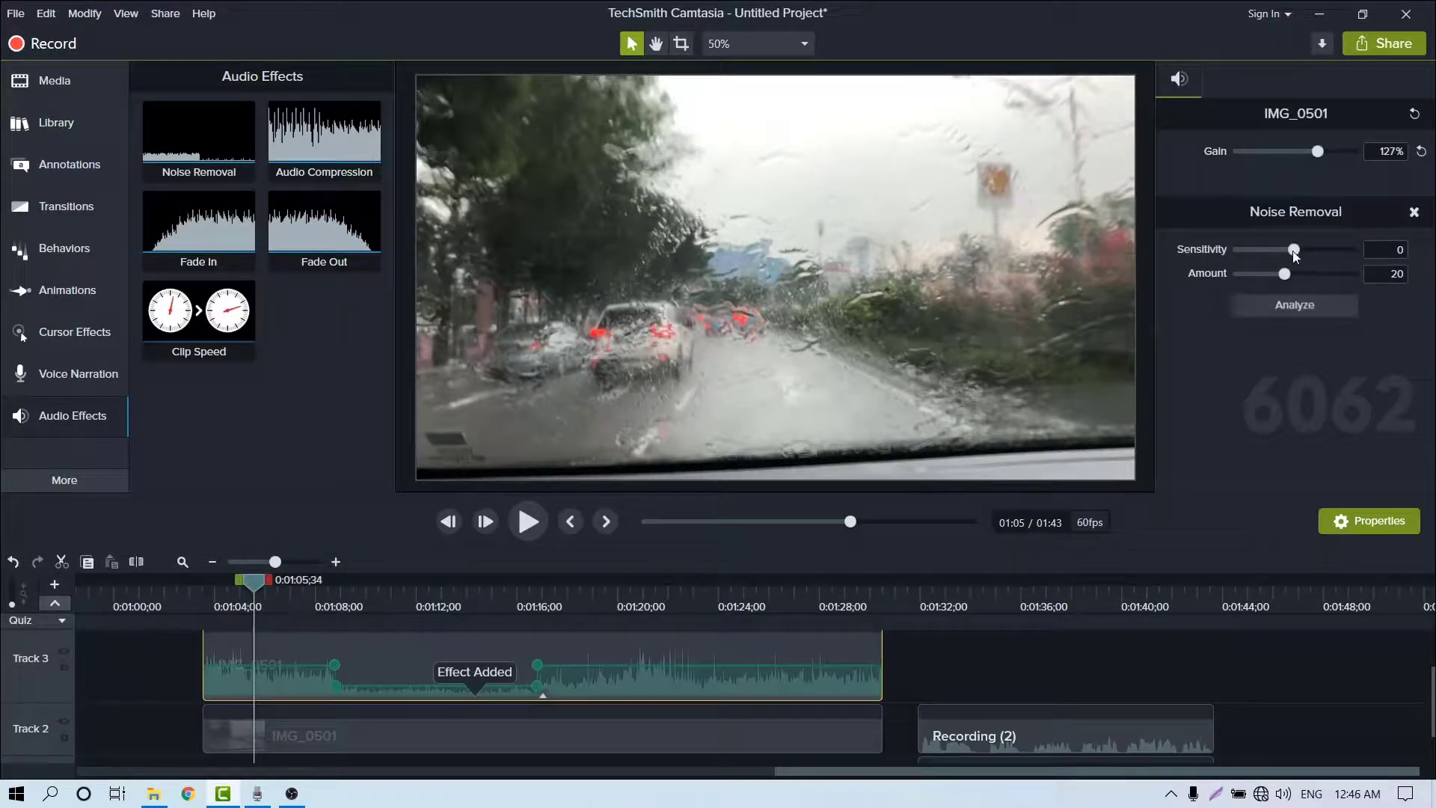
left_click_drag(1294, 256, 1308, 254)
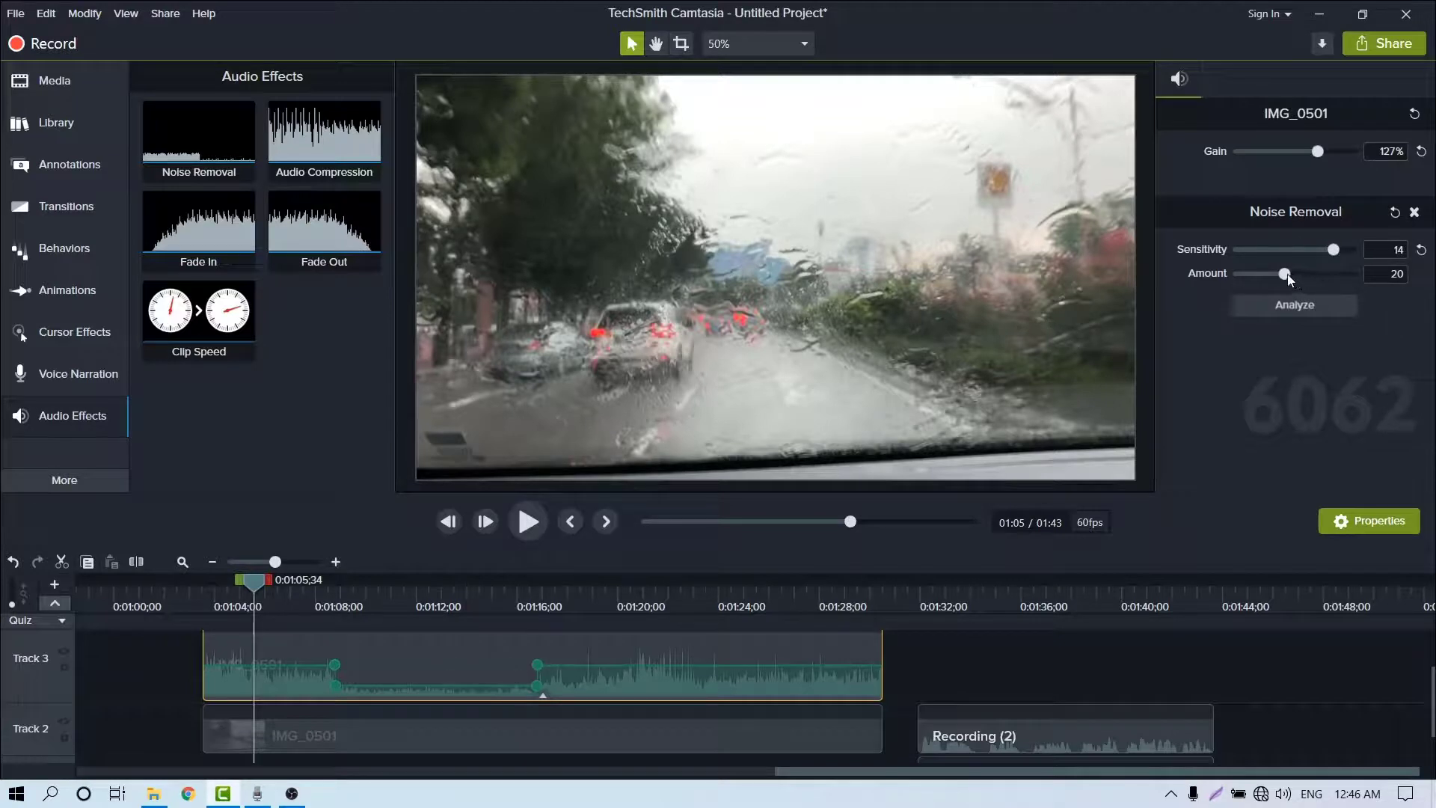
left_click(535, 523)
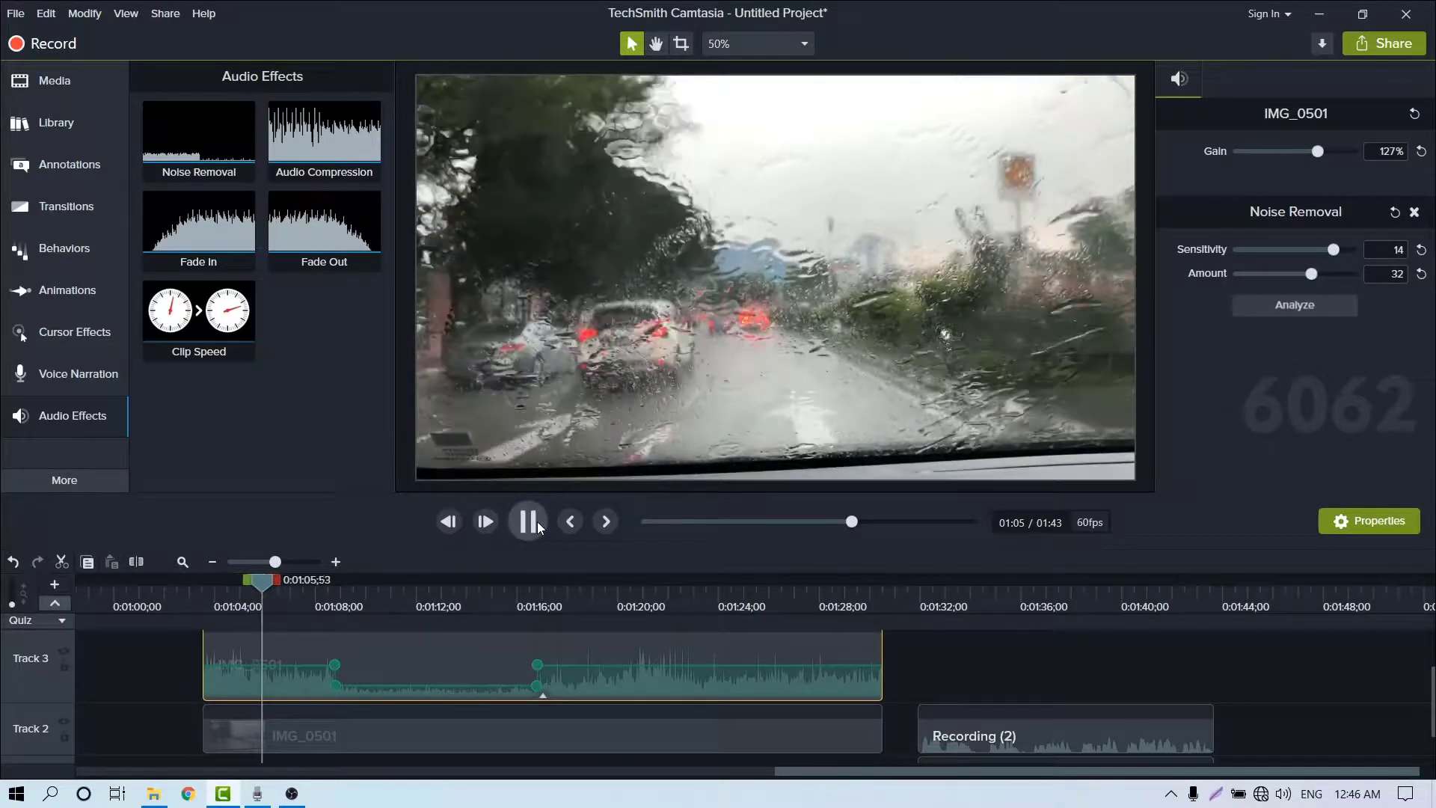
left_click(528, 521)
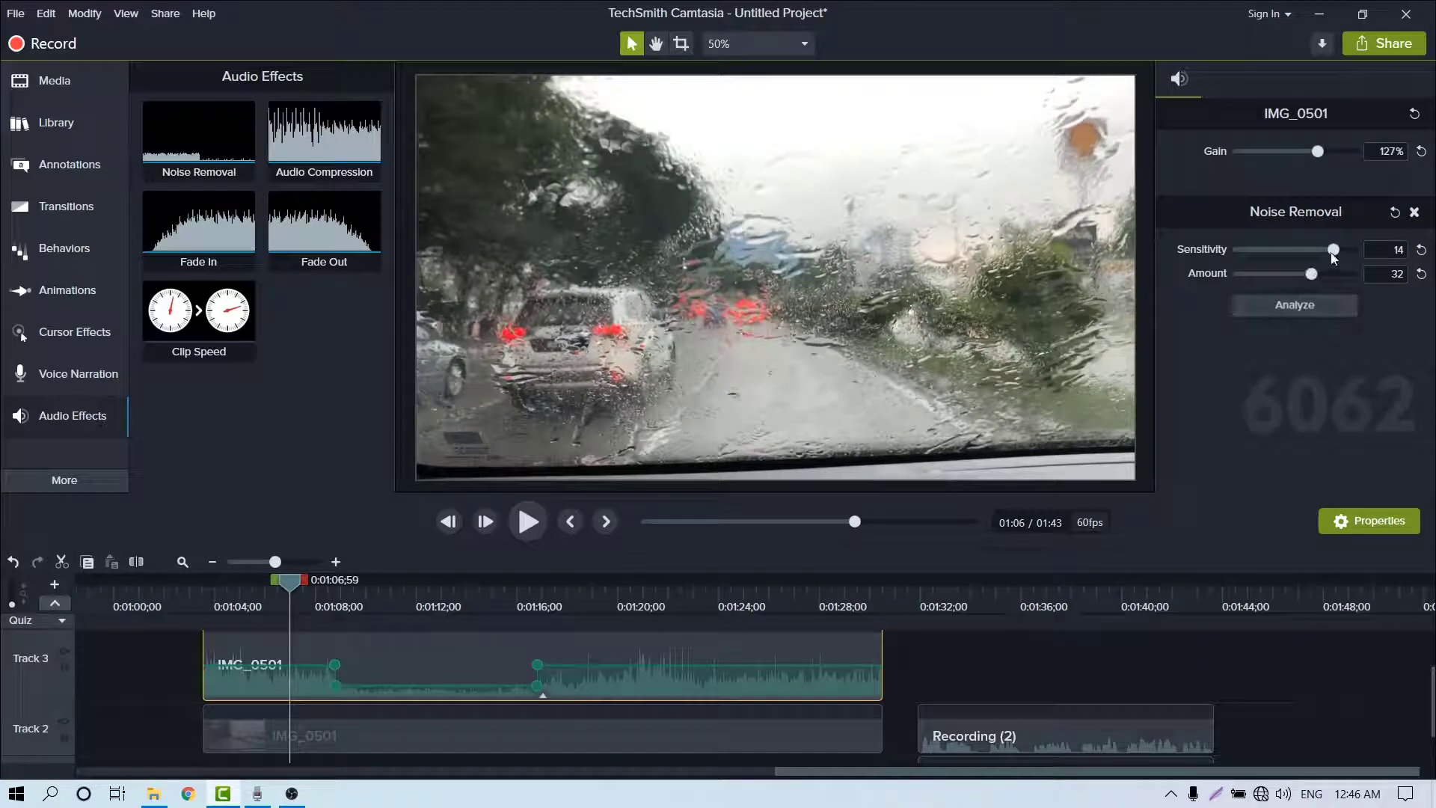
Lower the Noise Removal on IMG_0501 to sensitivity 9 and amount 18, and play a short part.
left_click_drag(1331, 253, 1320, 251)
left_click(1311, 274)
left_click(530, 523)
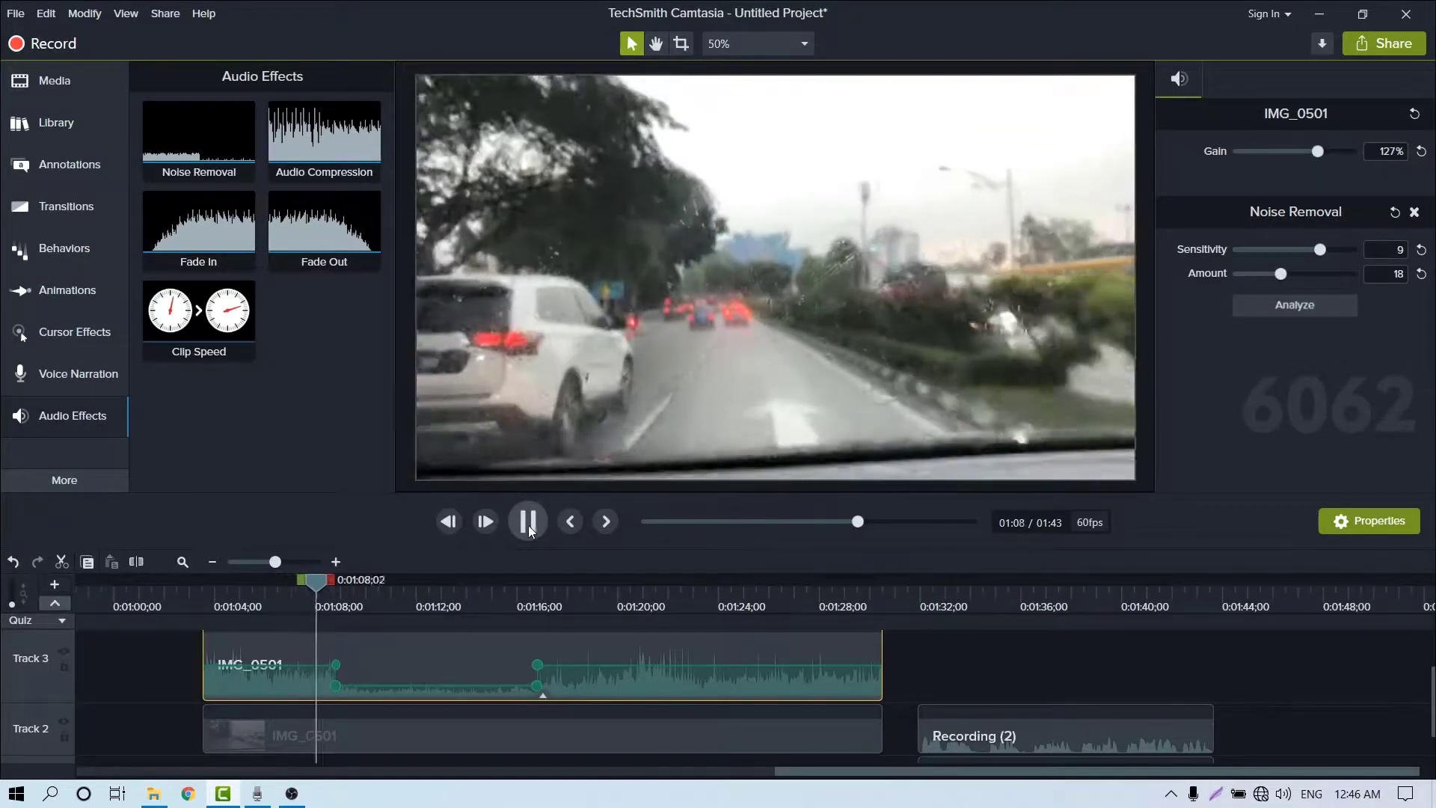
left_click(527, 524)
Remove Noise Removal from the IMG_0501 audio and play the original sound from 0:01:04;25.
left_click(1414, 213)
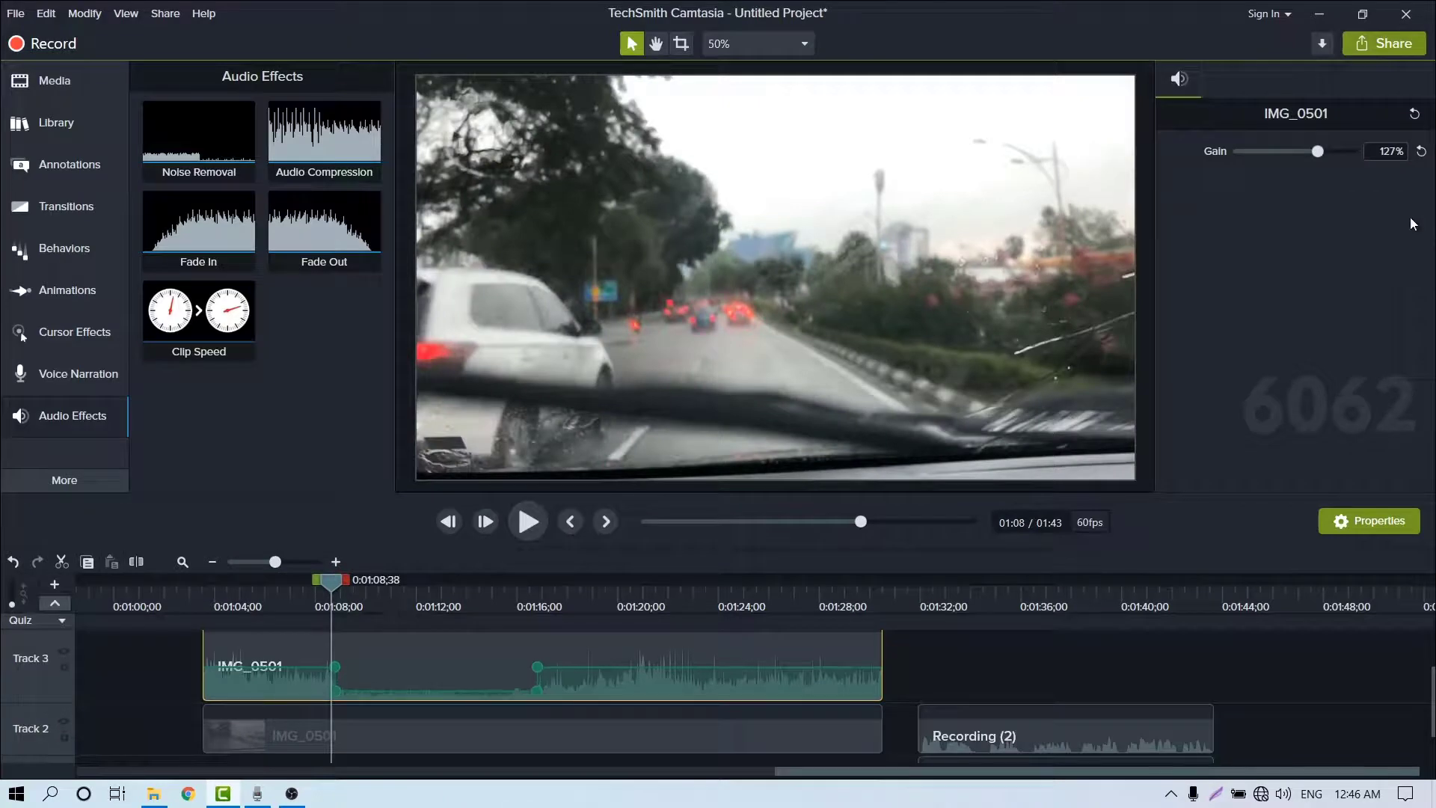
left_click_drag(331, 580, 224, 580)
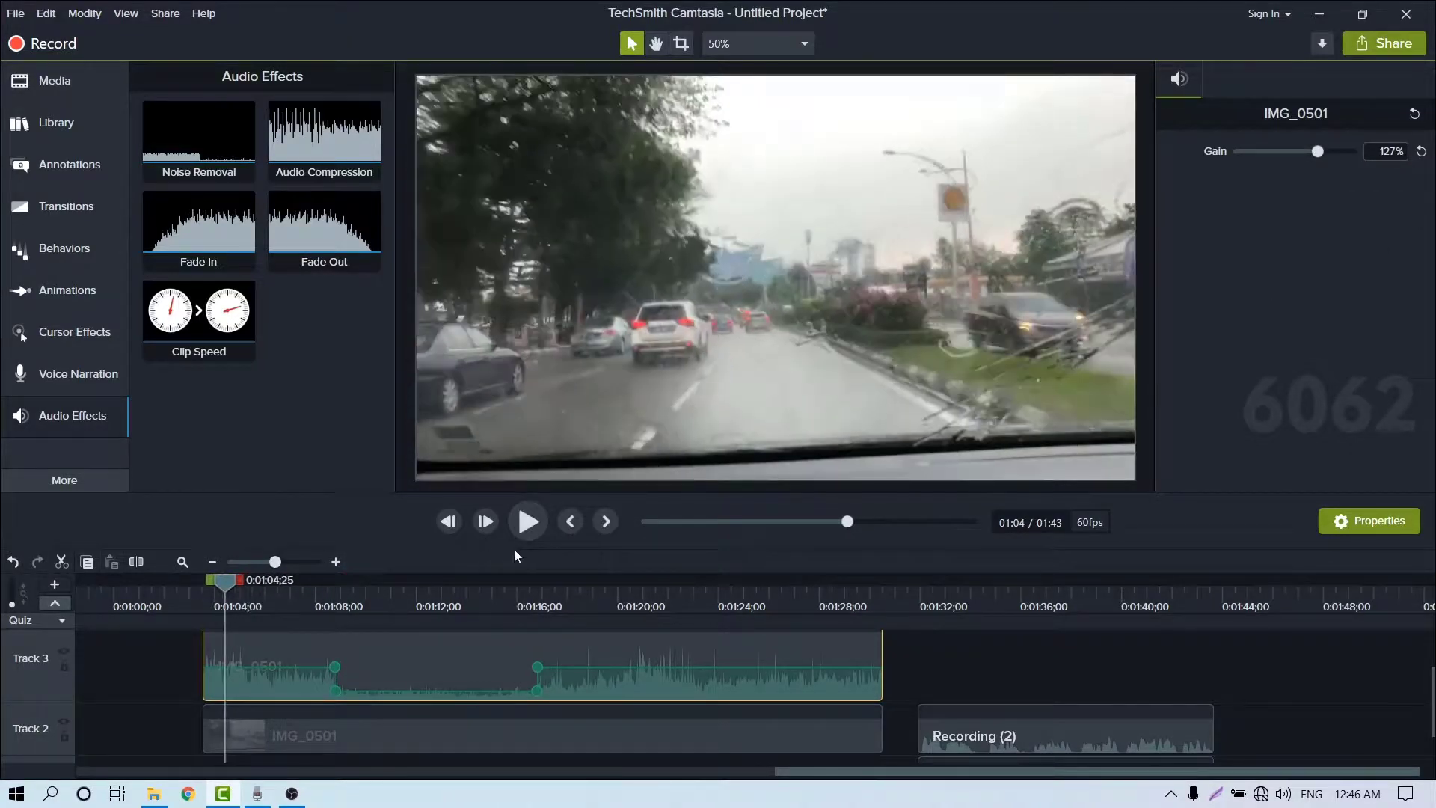
left_click(528, 523)
left_click(528, 524)
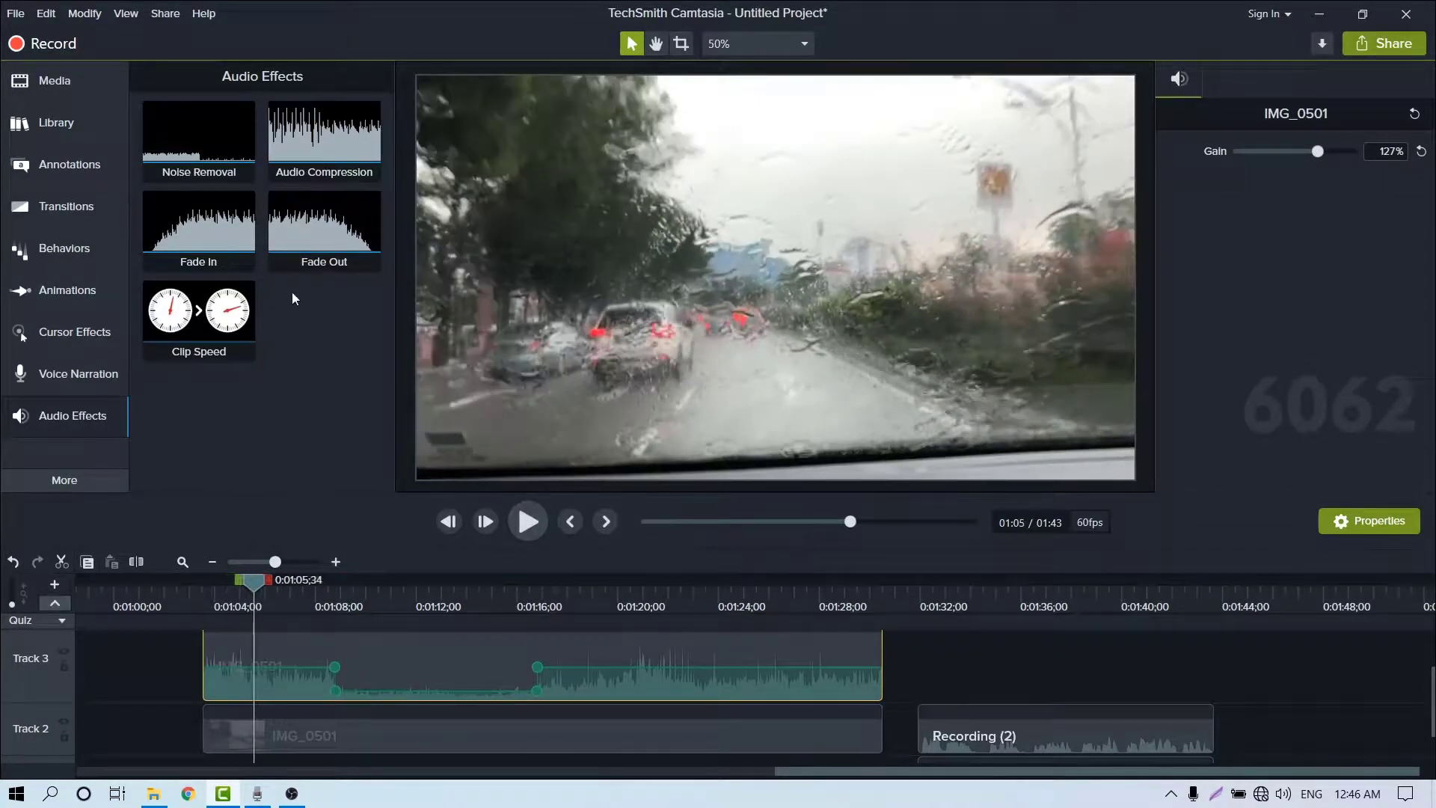
Apply Noise Removal to the IMG_0501 audio on Track 3 with sensitivity 10 and amount 21.
left_click_drag(219, 140, 299, 666)
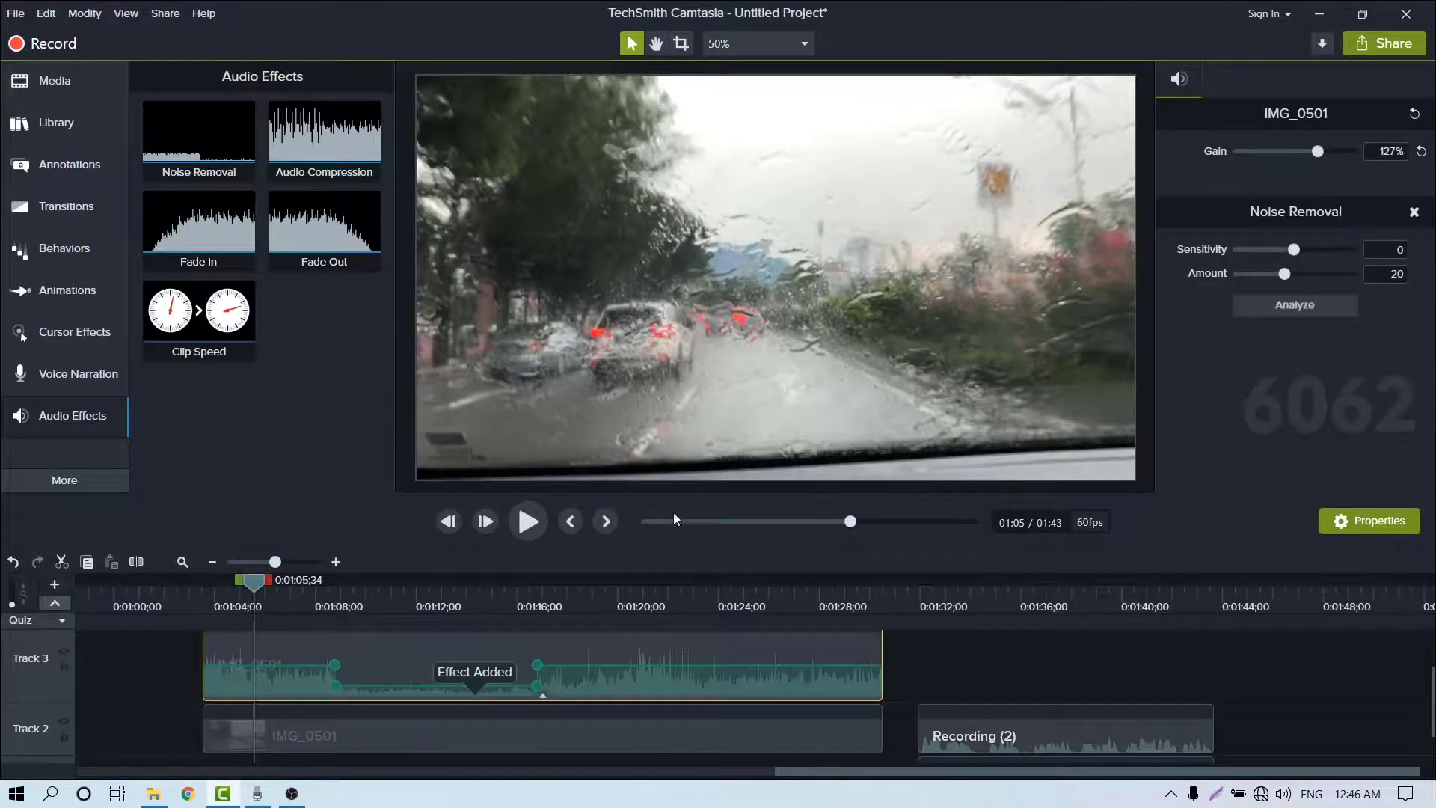
left_click_drag(1294, 250, 1303, 280)
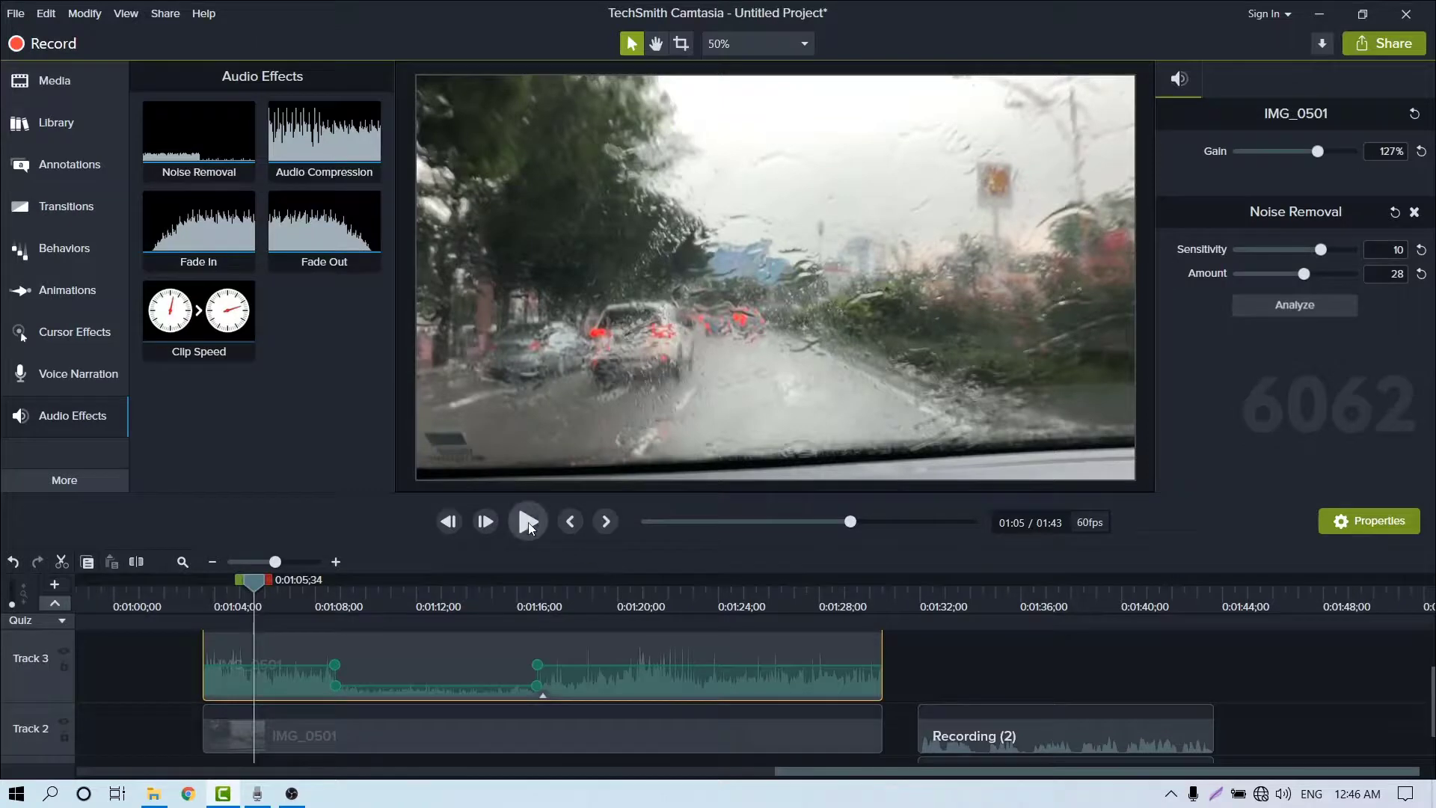
left_click(528, 522)
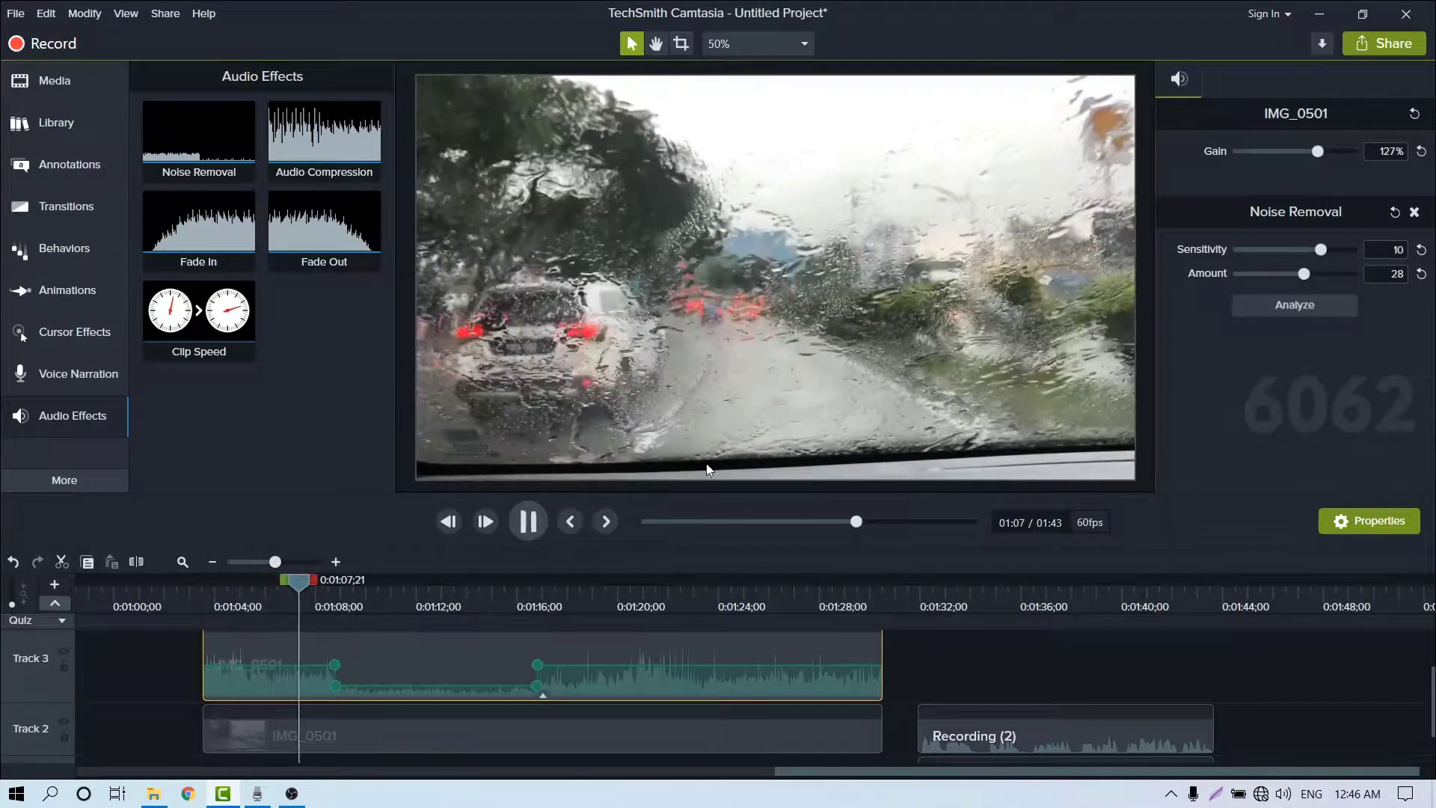
left_click_drag(1298, 277, 1286, 282)
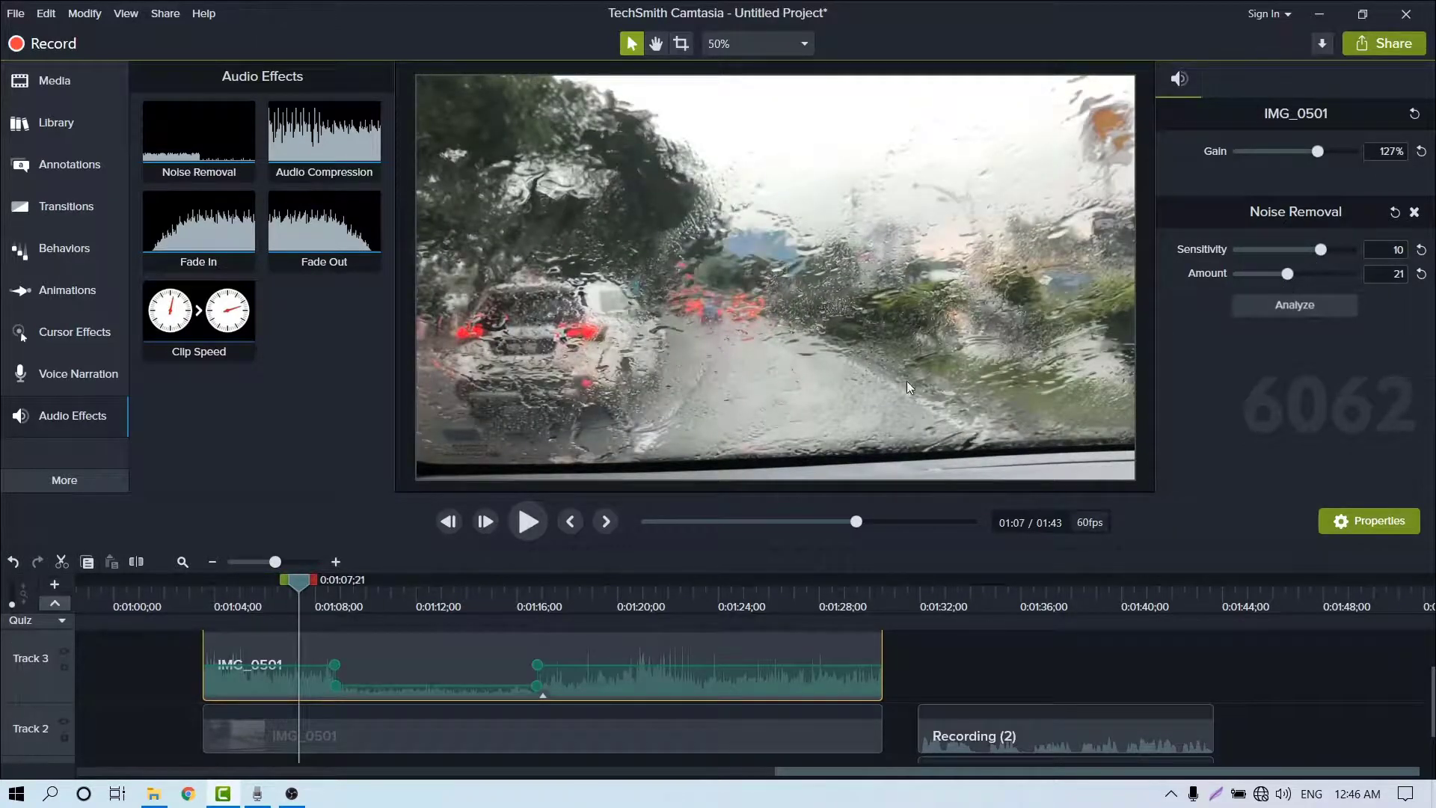
Play IMG_0501 from 0:01:05;23 to hear the noise-reduced audio.
left_click_drag(298, 586, 248, 595)
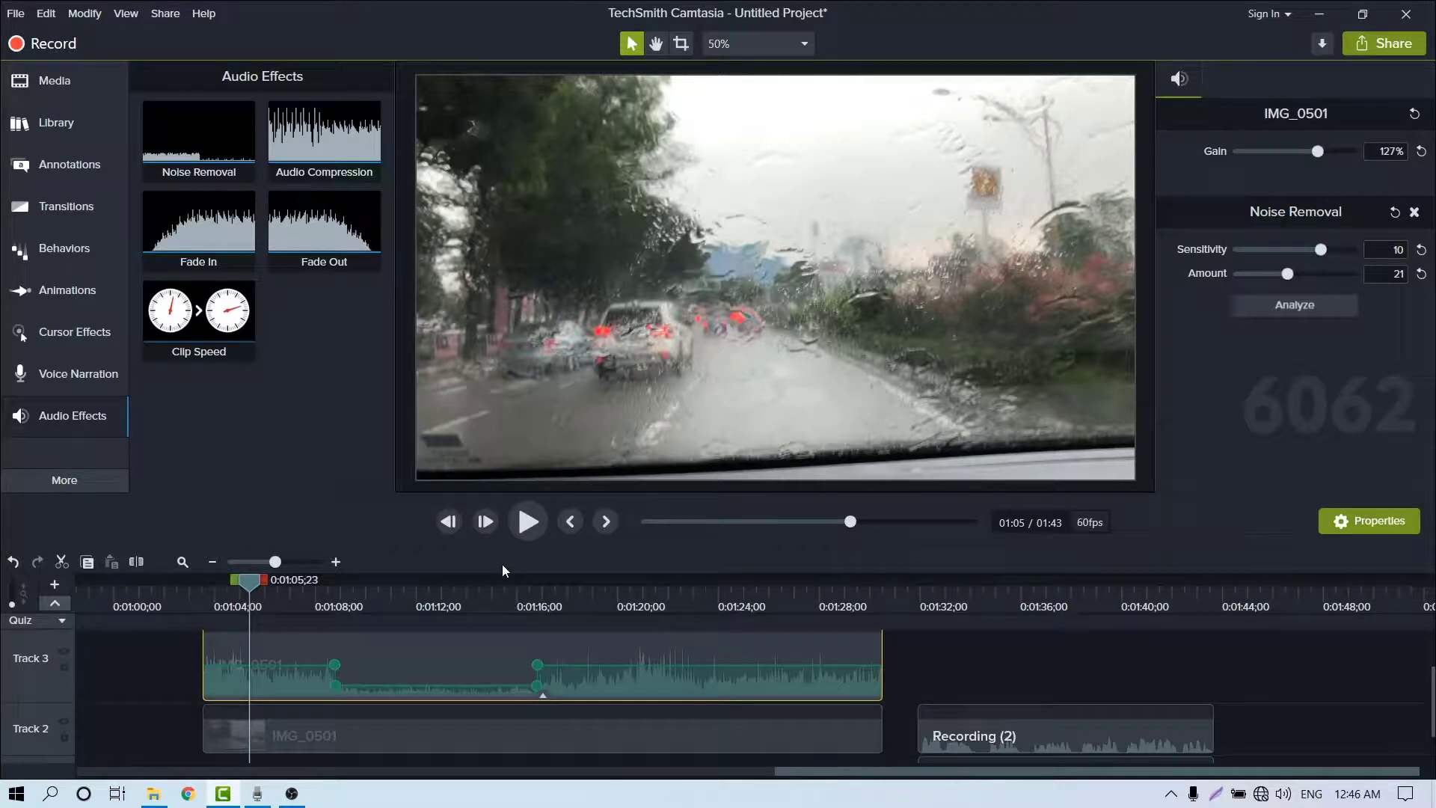
left_click(530, 528)
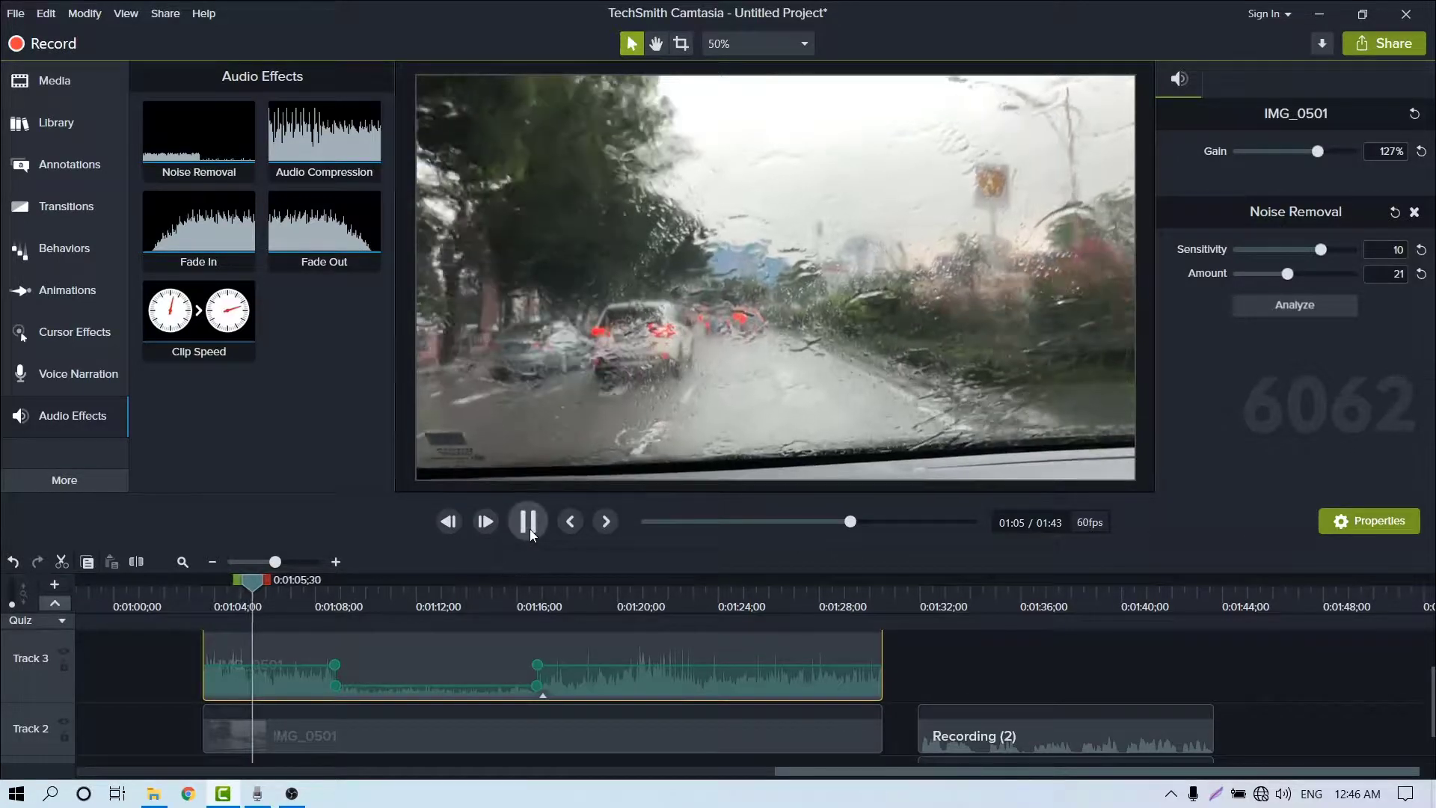
left_click(529, 528)
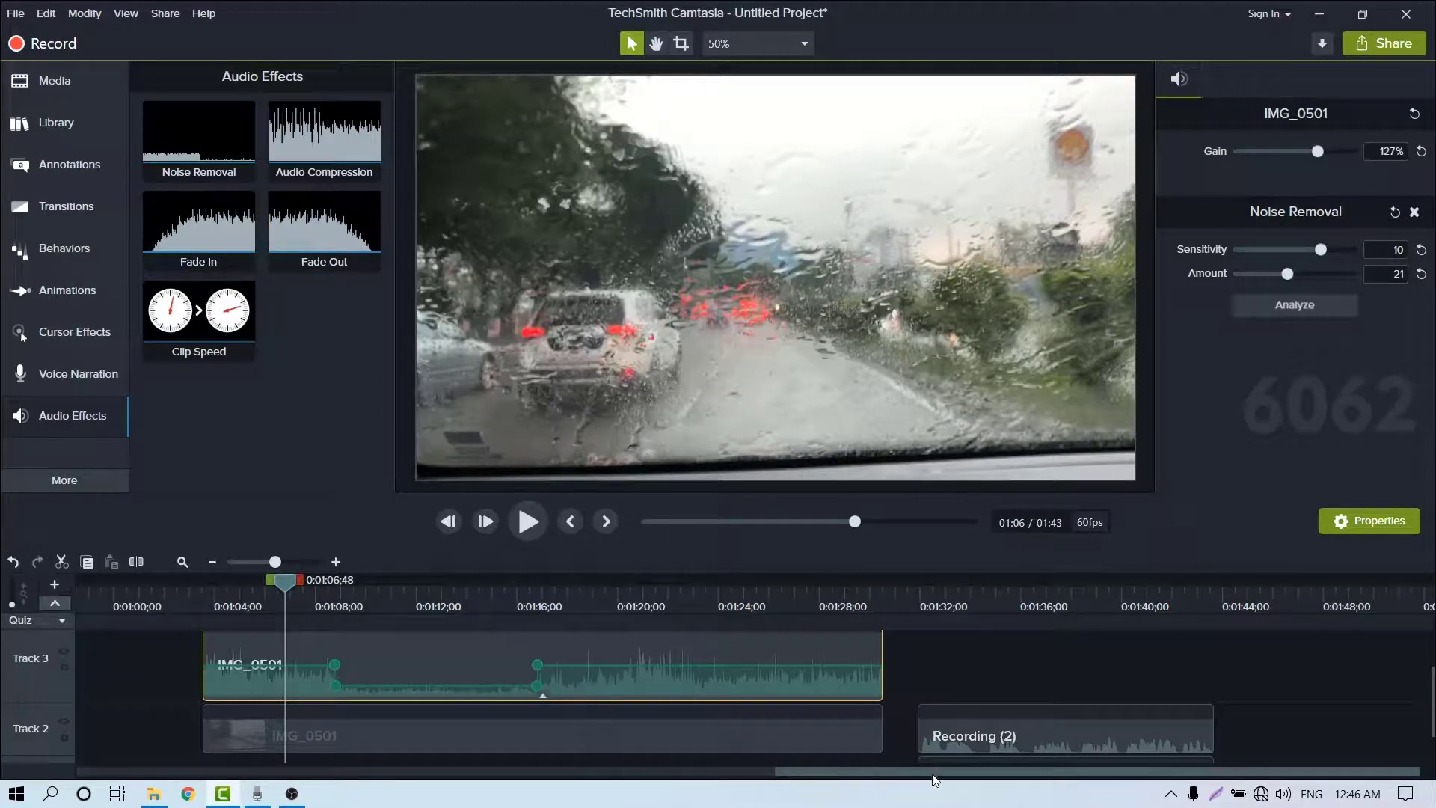
Add Fade In and Fade Out to the atthetop music on Track 1 and play the clip from its start.
left_click(936, 590)
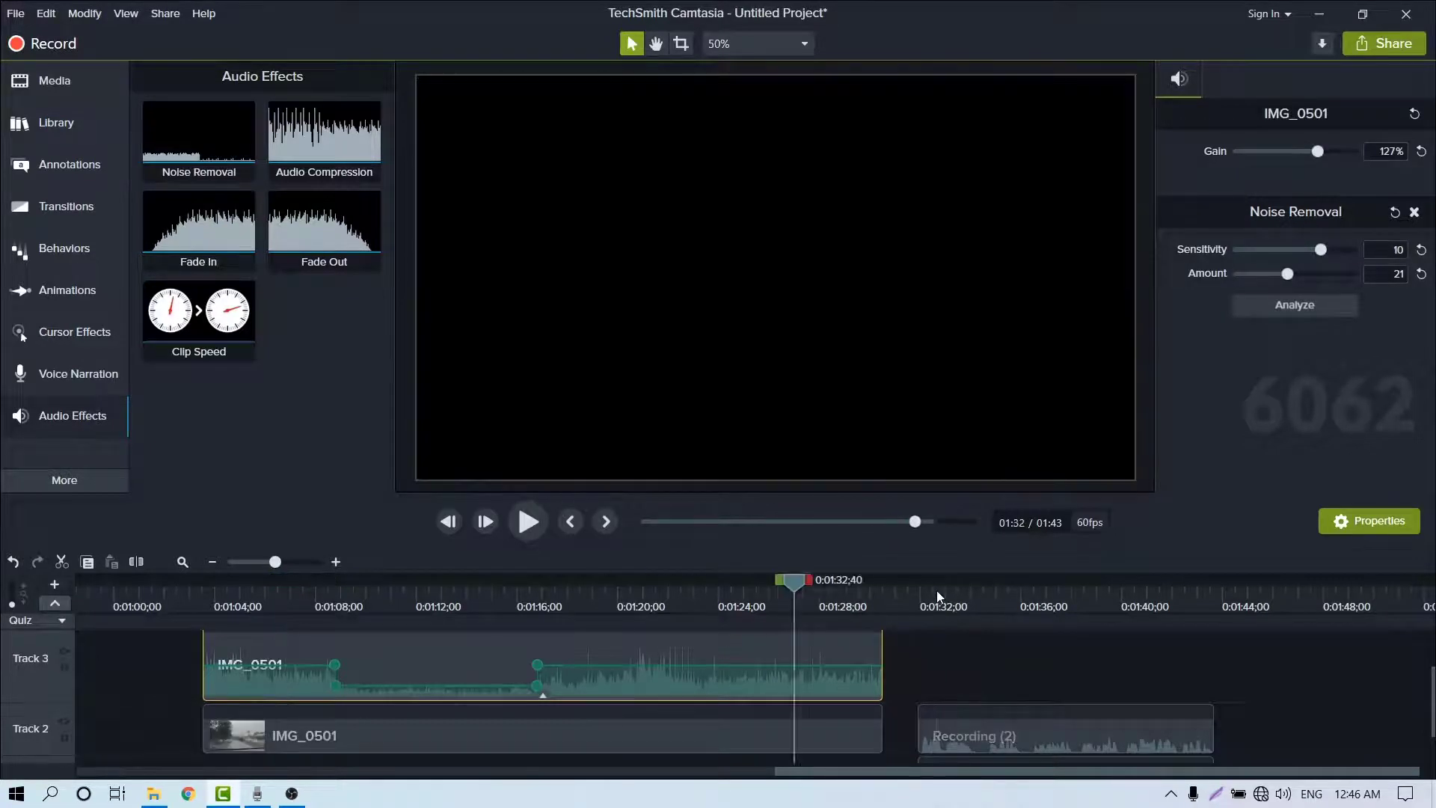
scroll(981, 668, "down", 1)
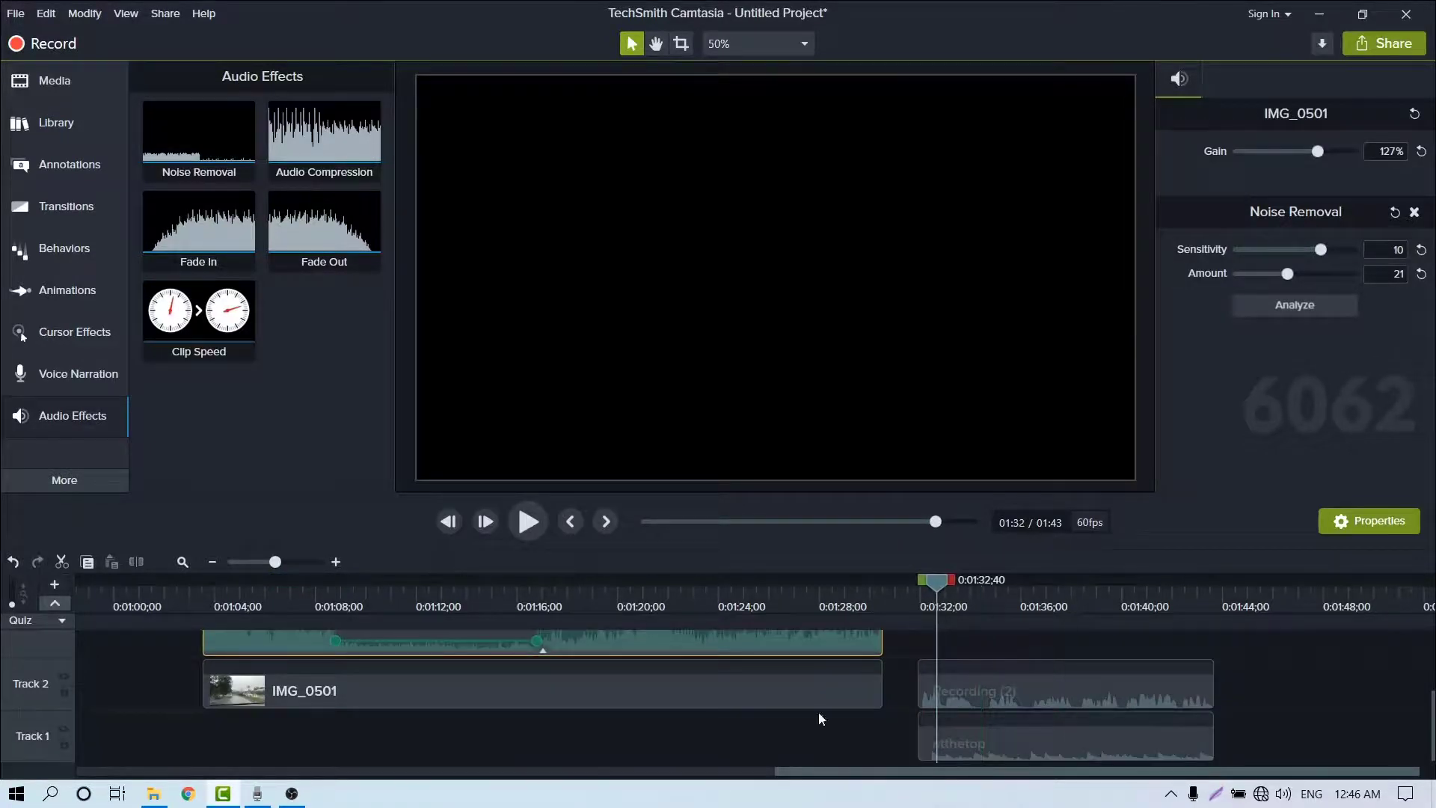
left_click_drag(276, 567, 281, 566)
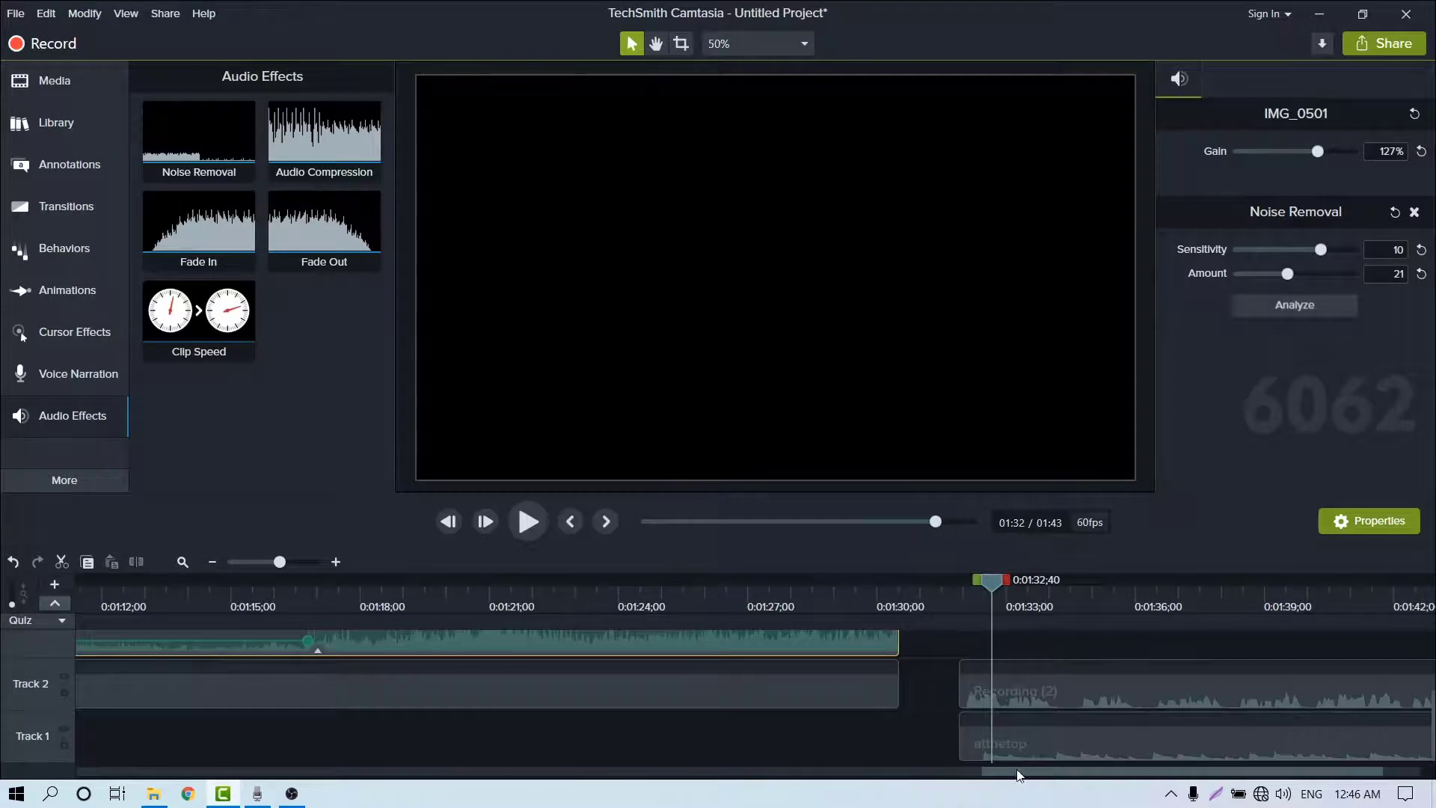
left_click_drag(1017, 772, 1097, 776)
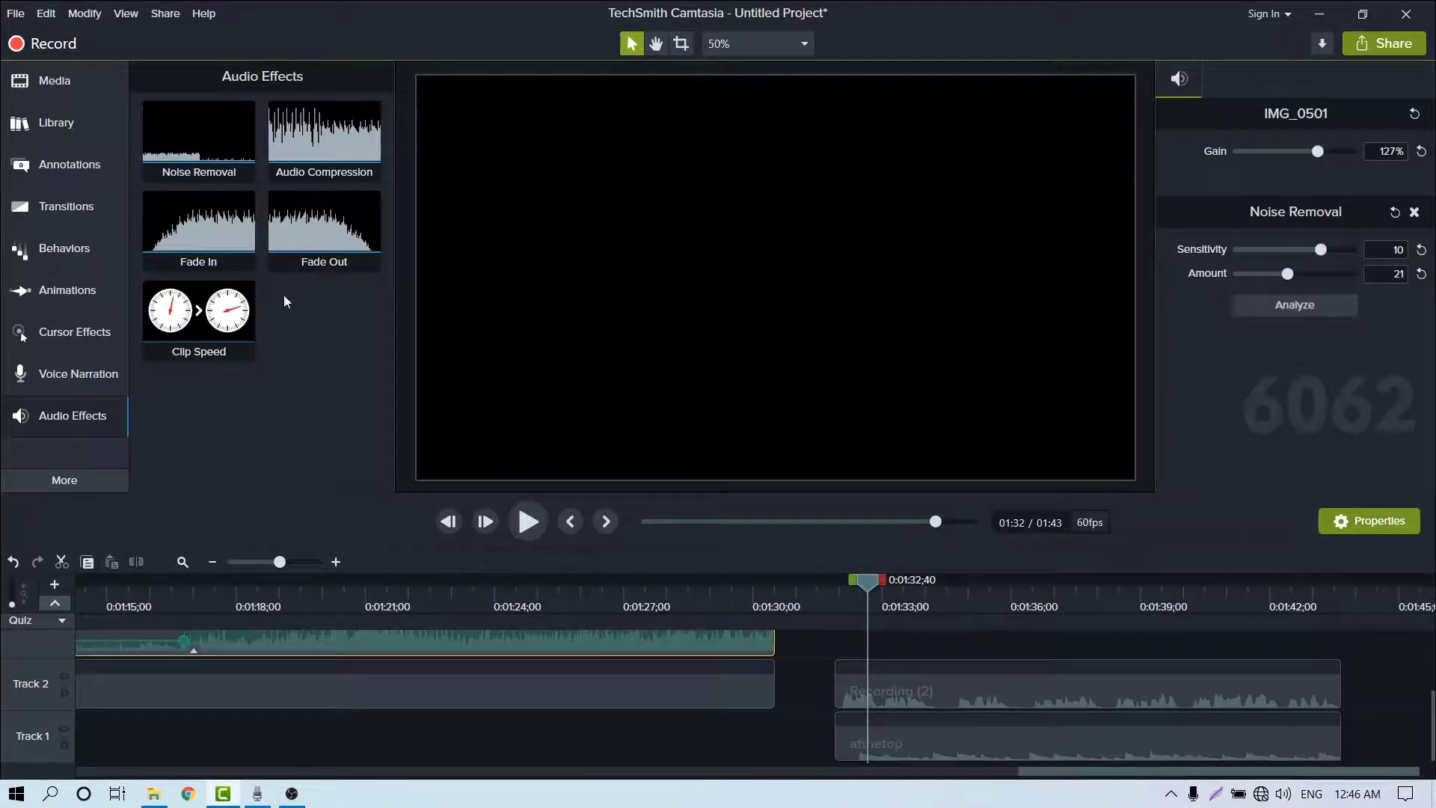
left_click(916, 742)
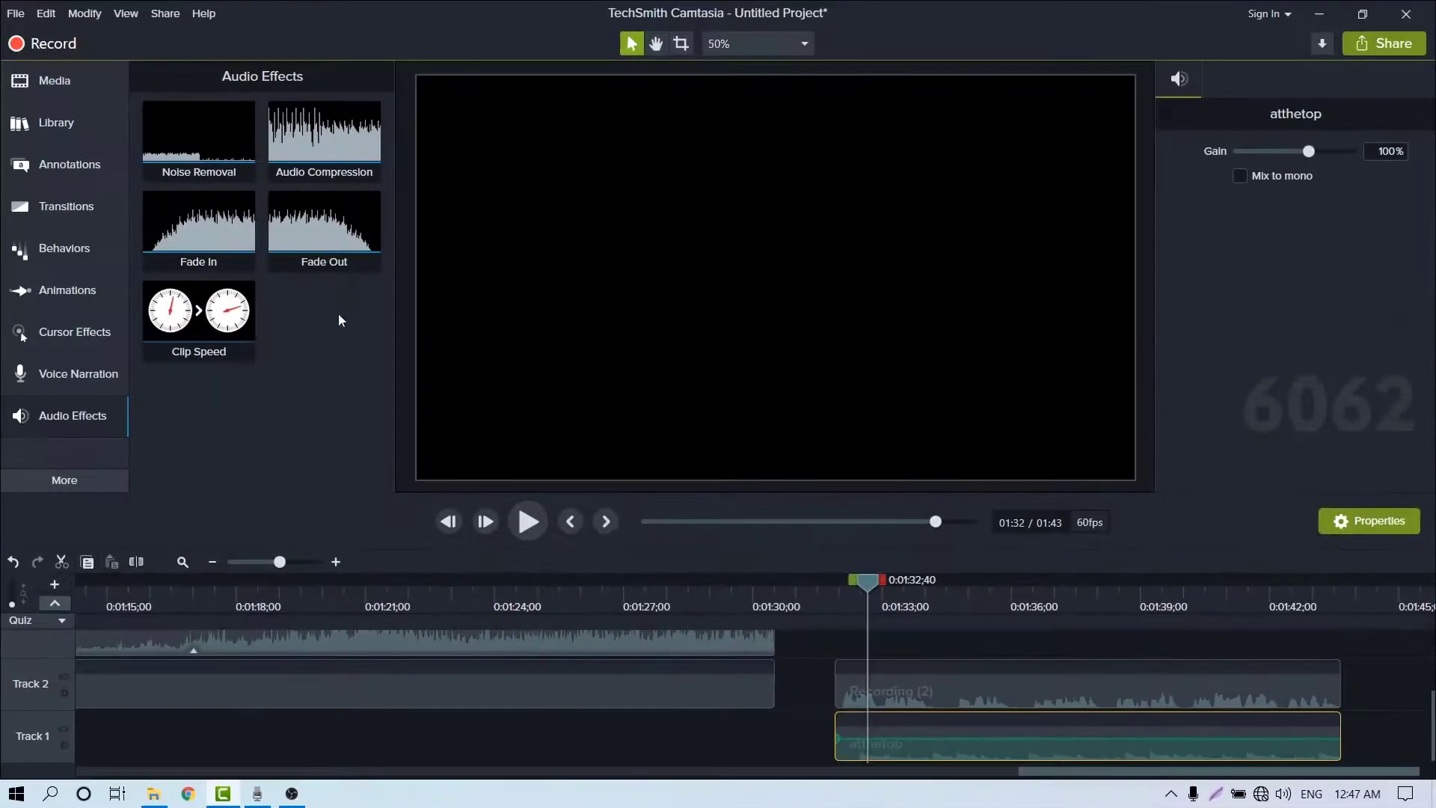
left_click_drag(198, 224, 850, 738)
left_click_drag(329, 228, 1303, 733)
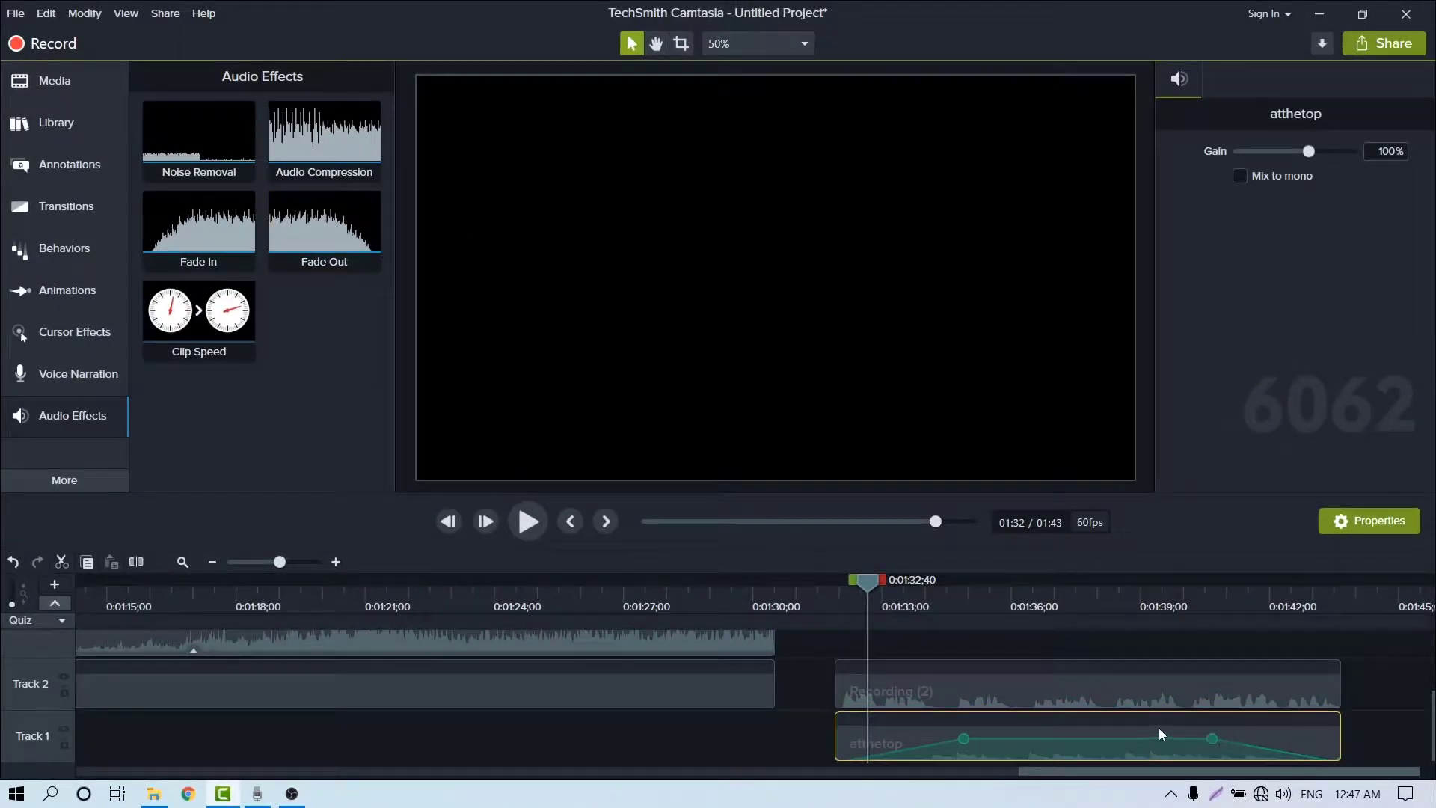
left_click_drag(866, 579, 831, 585)
left_click(538, 528)
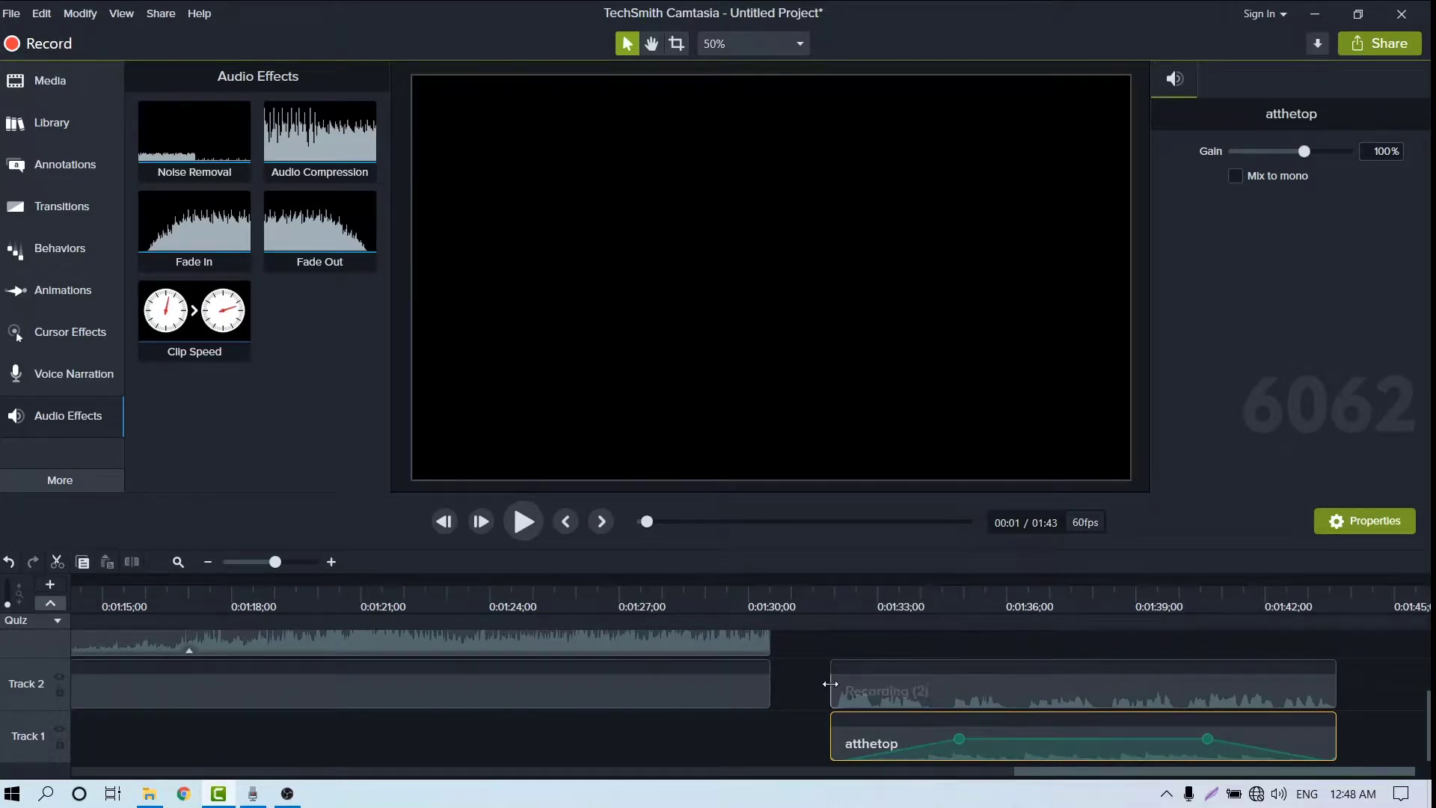
Extend the start of Recording (2) toward IMG_0501, and trim it back to line up with the start of atthetop.
left_click_drag(830, 684, 780, 684)
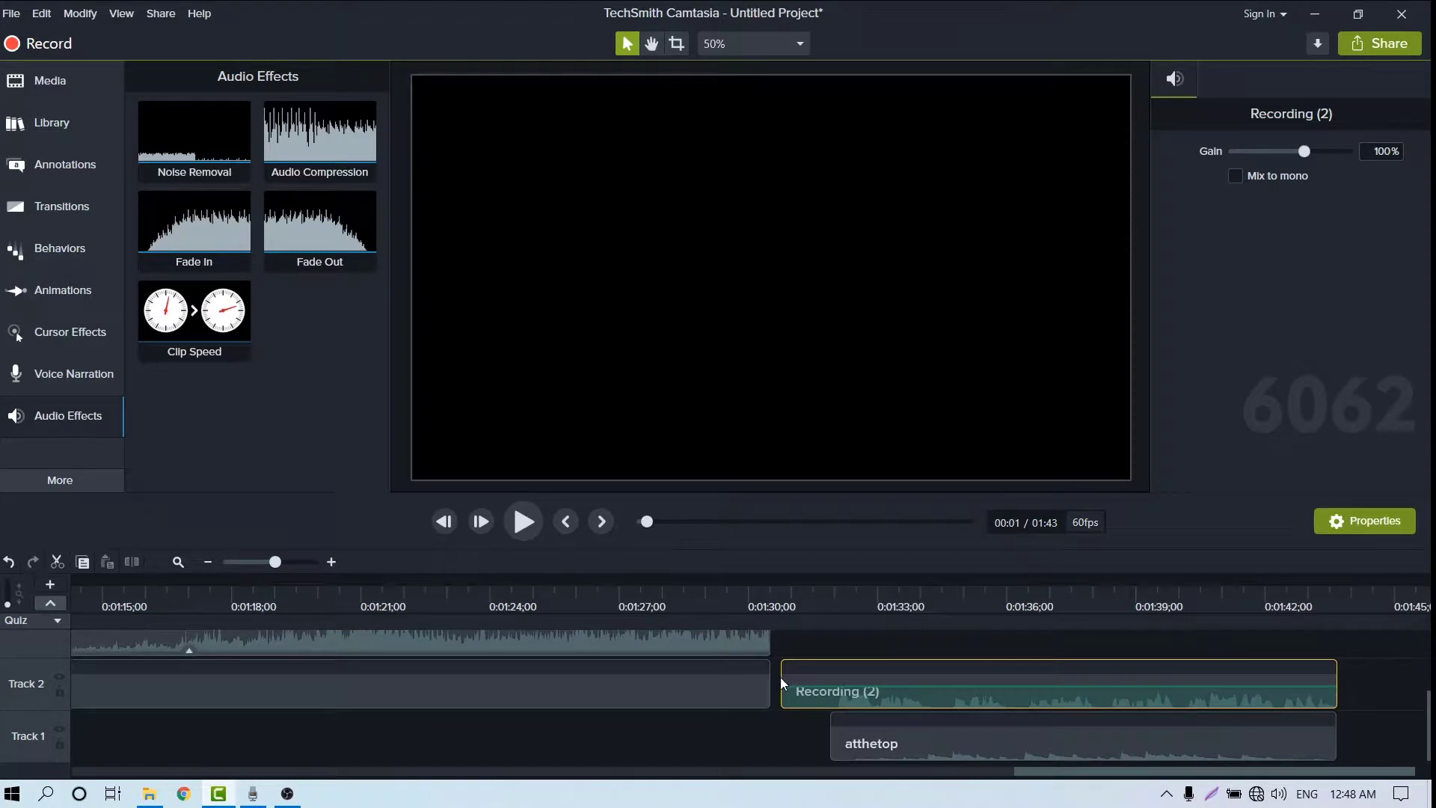
left_click_drag(782, 682, 829, 682)
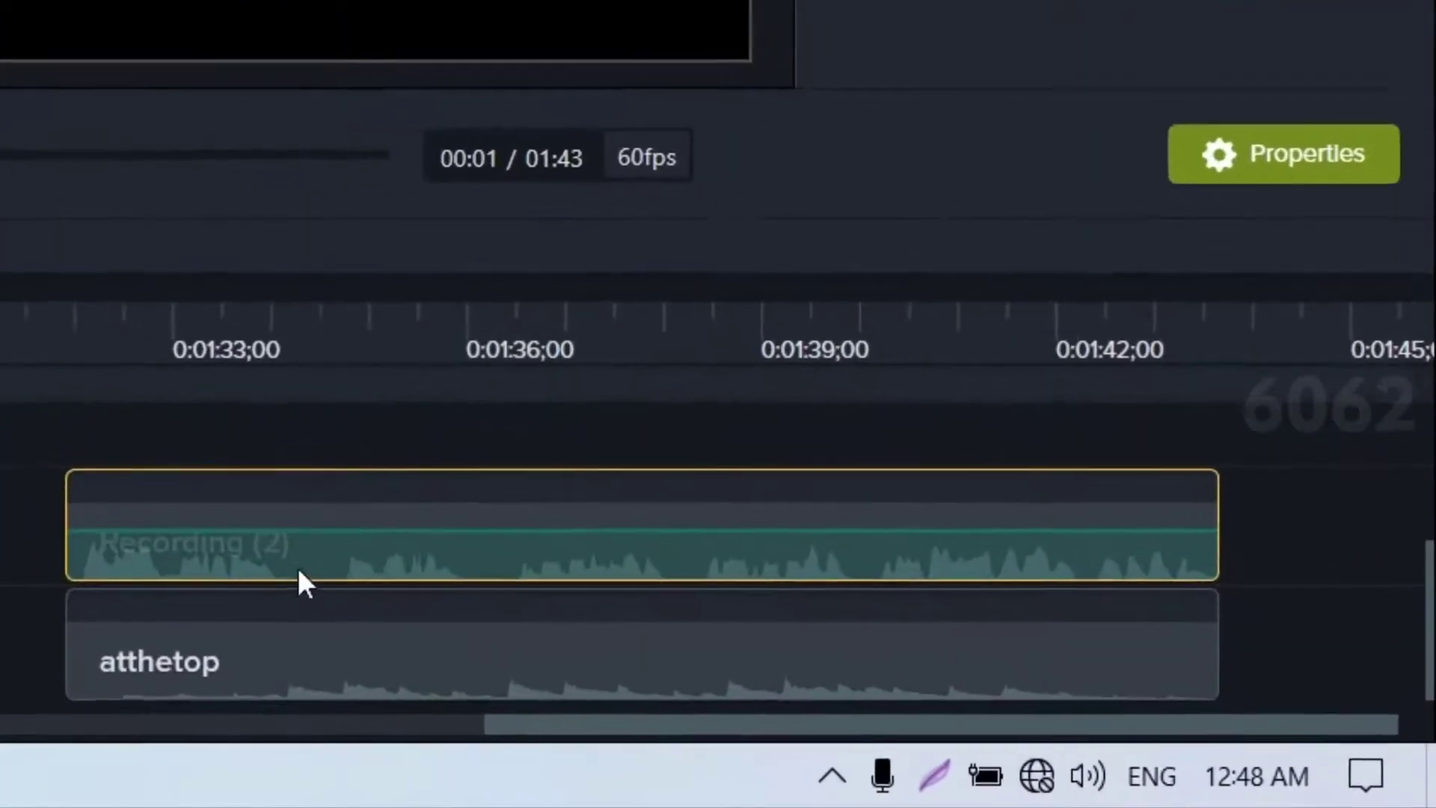
Split Recording (2) on Track 2 at 0:01:34;09 and select the second part.
left_click(279, 351)
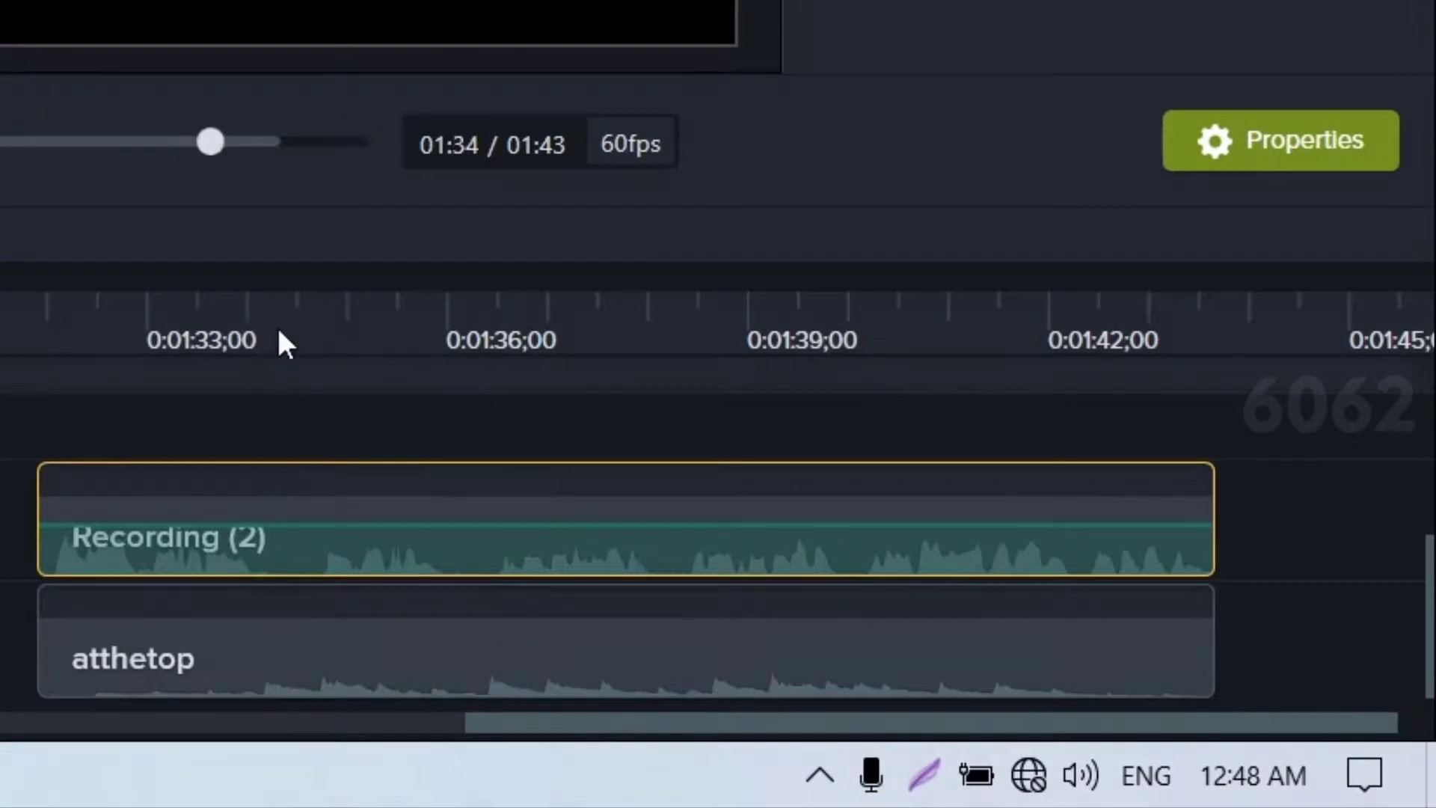
mouse_move(279, 285)
left_mouse_down()
mouse_move(297, 290)
mouse_move(258, 299)
left_mouse_up()
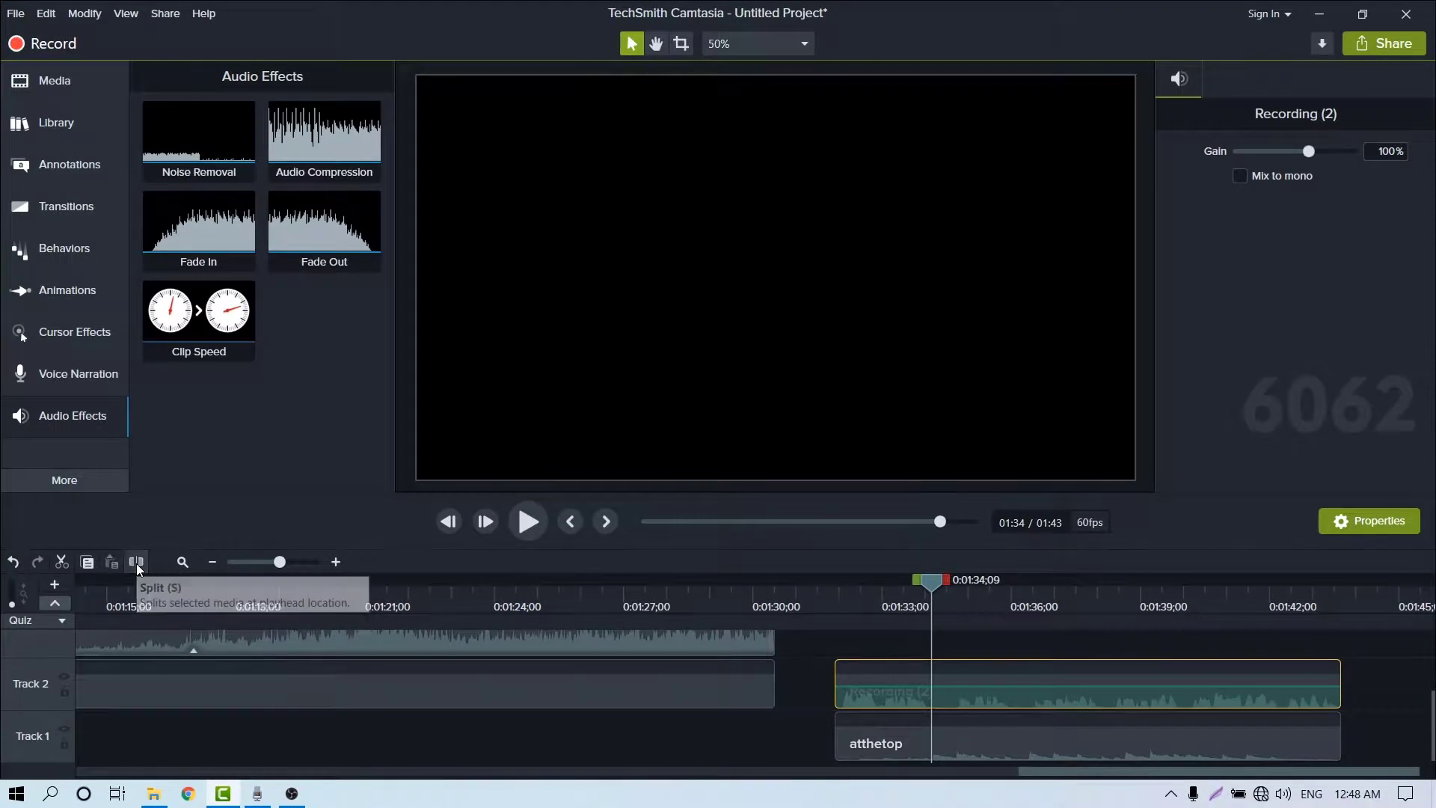
left_click(136, 562)
left_click_drag(1047, 694, 1084, 691)
Split the second part of Recording (2) on Track 2 at 0:01:34;39 and select the short middle piece.
left_click_drag(931, 586, 951, 589)
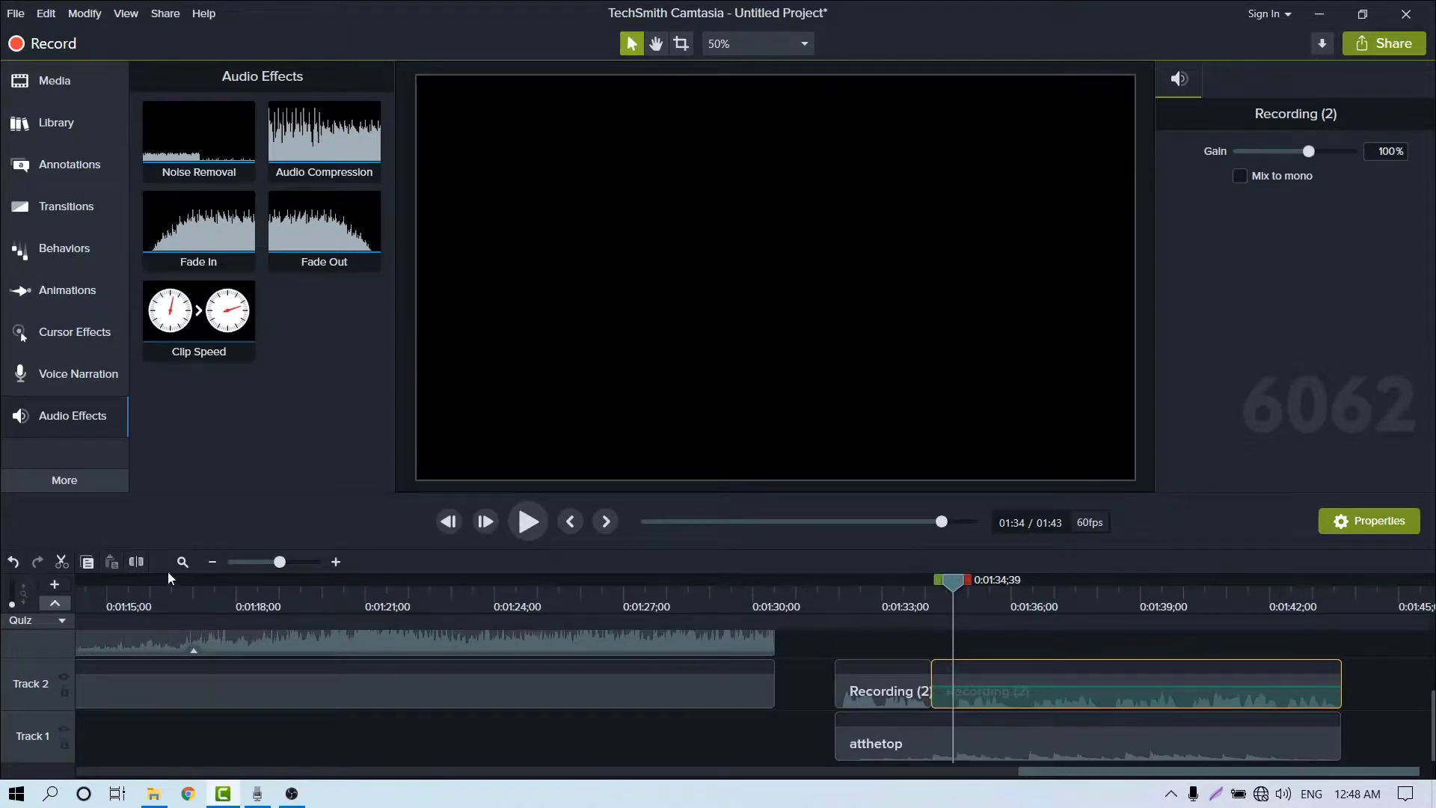
left_click(139, 559)
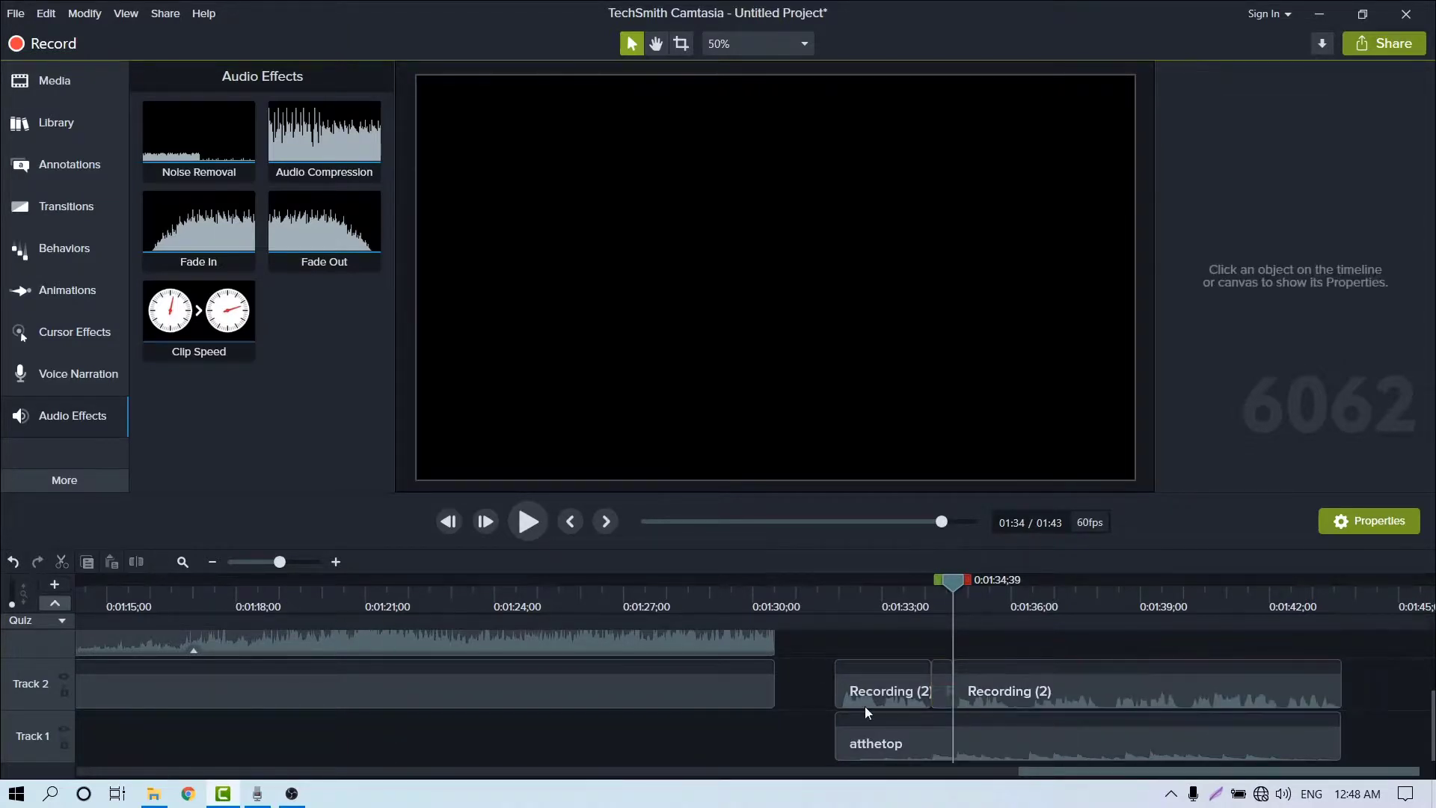
left_click(938, 688)
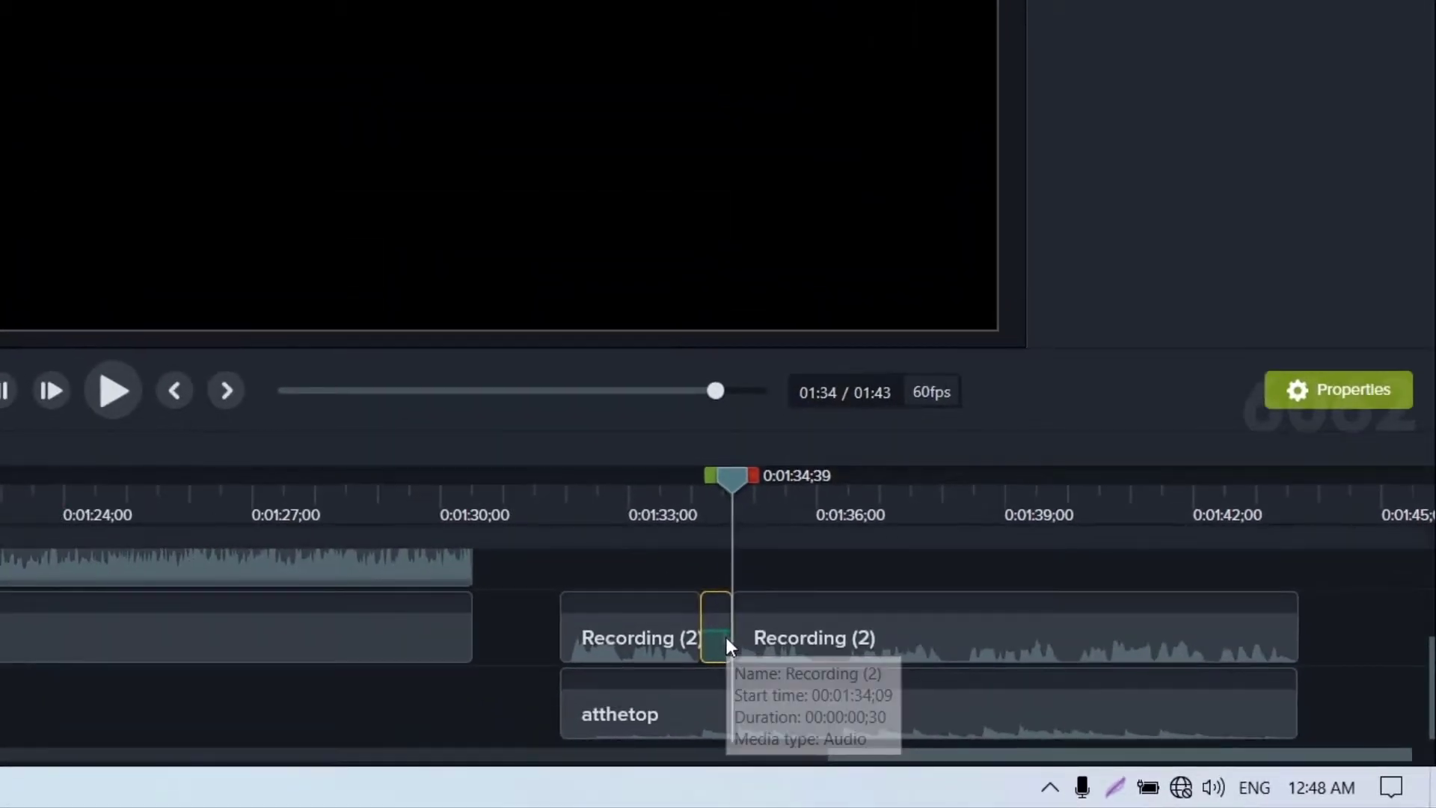
Delete the short middle piece of Recording (2) with a plain Delete, and undo the deletion.
right_click(726, 640)
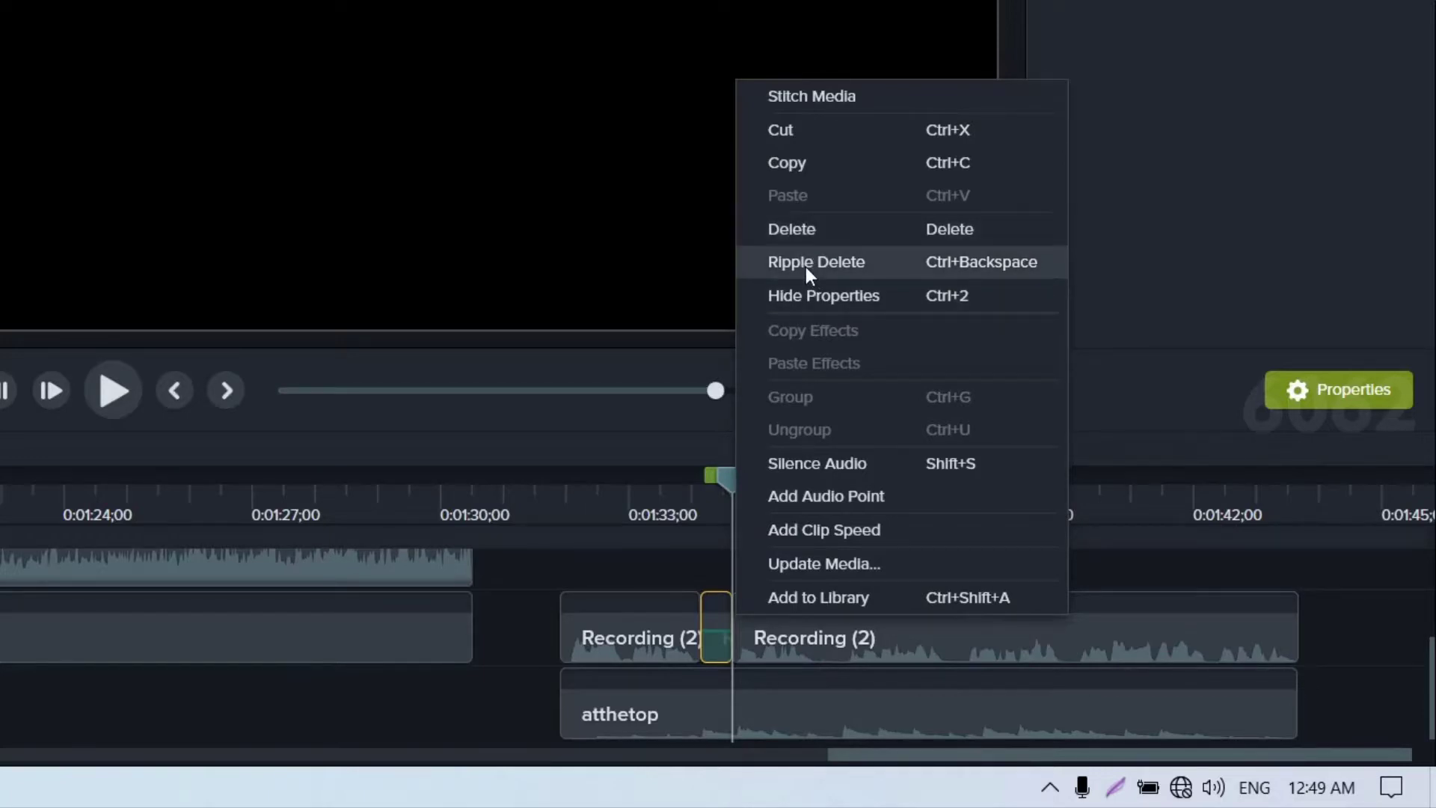
left_click(706, 557)
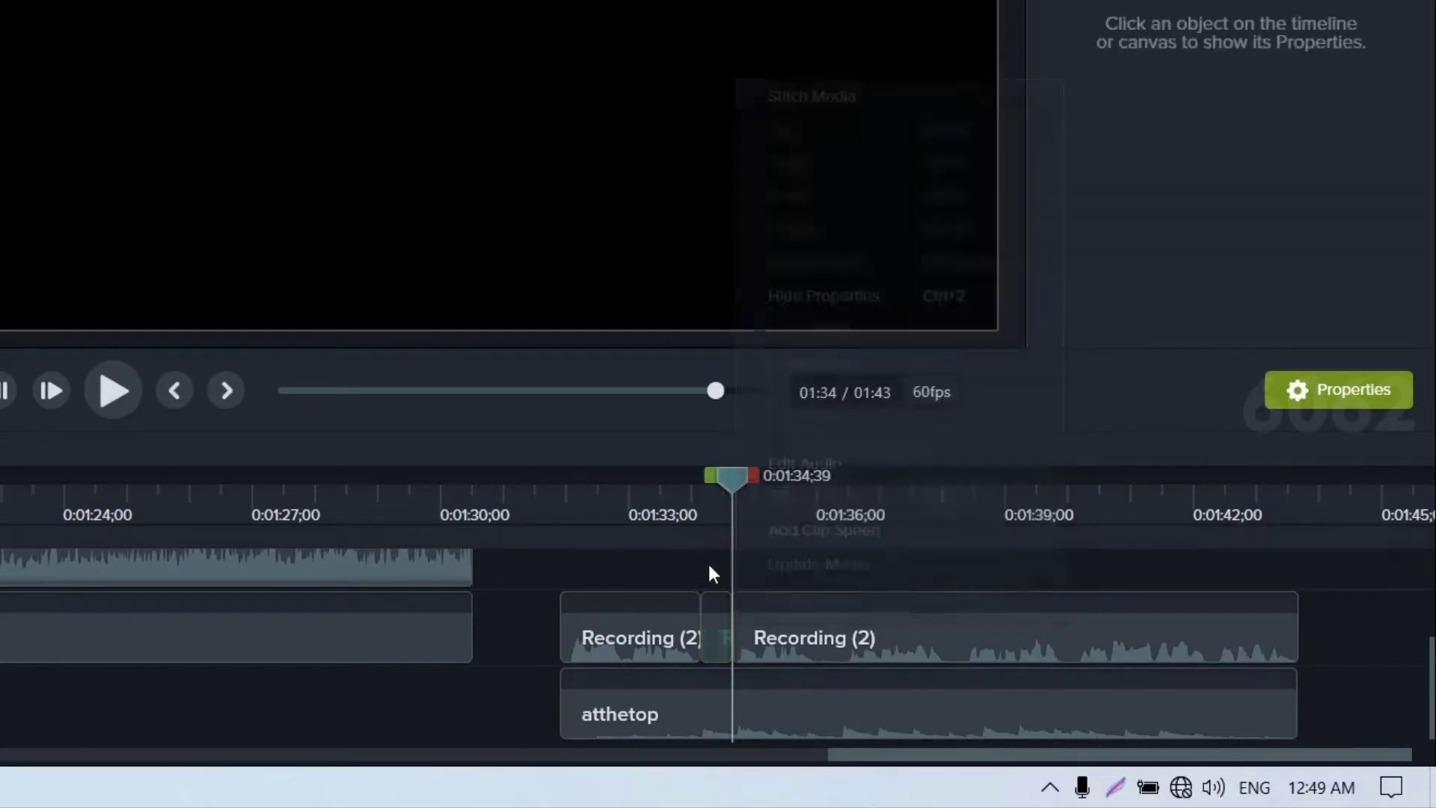
right_click(720, 639)
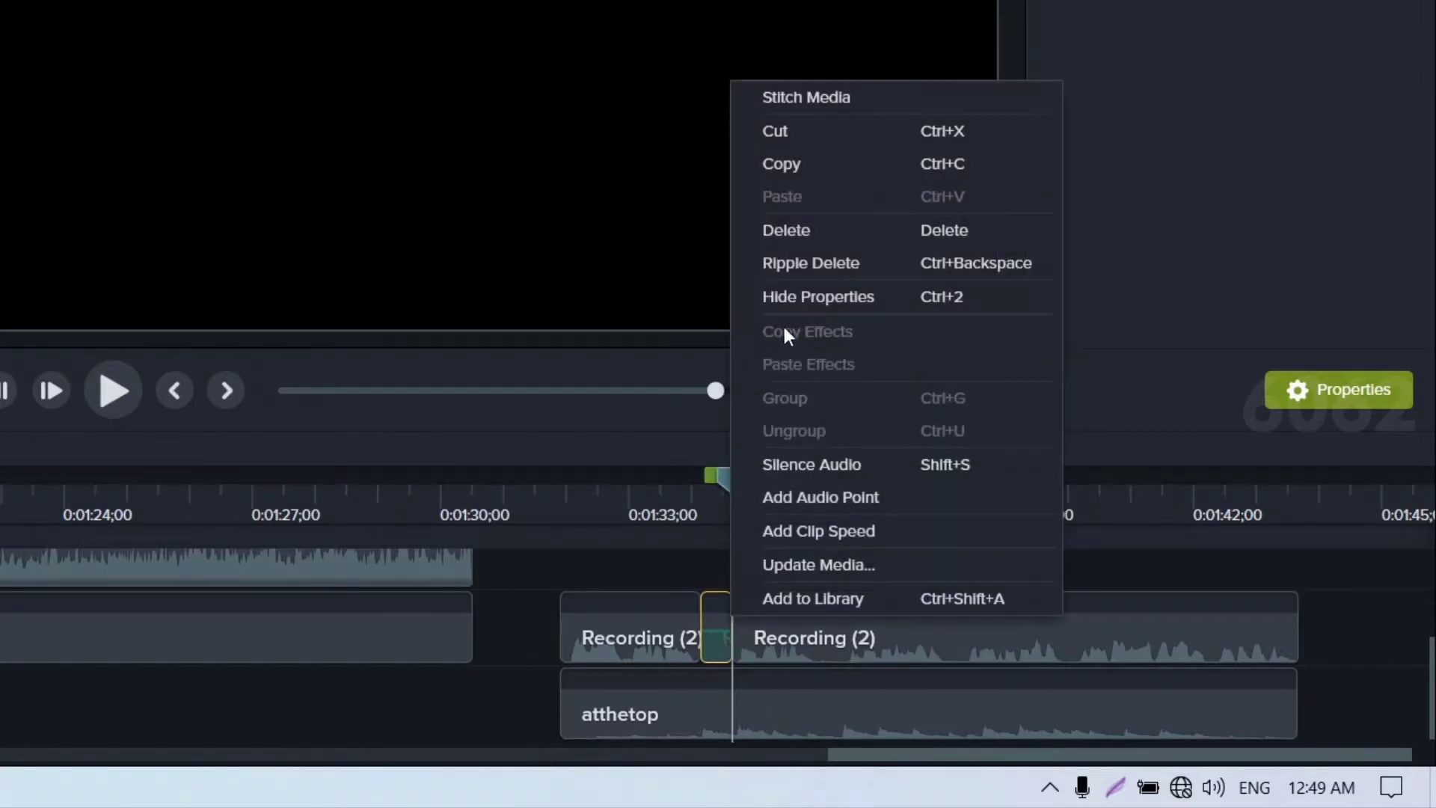
left_click(794, 235)
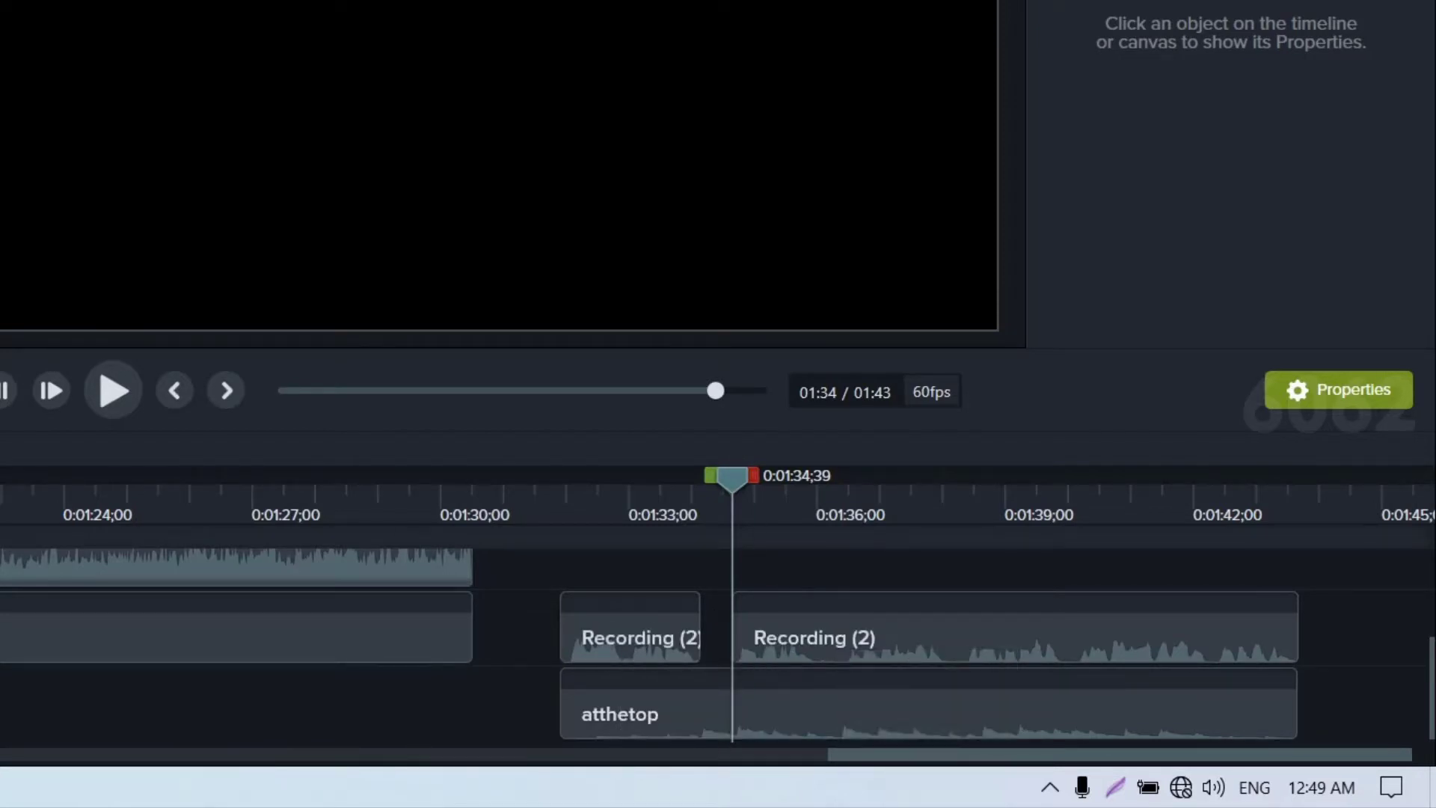
key("ctrl+z")
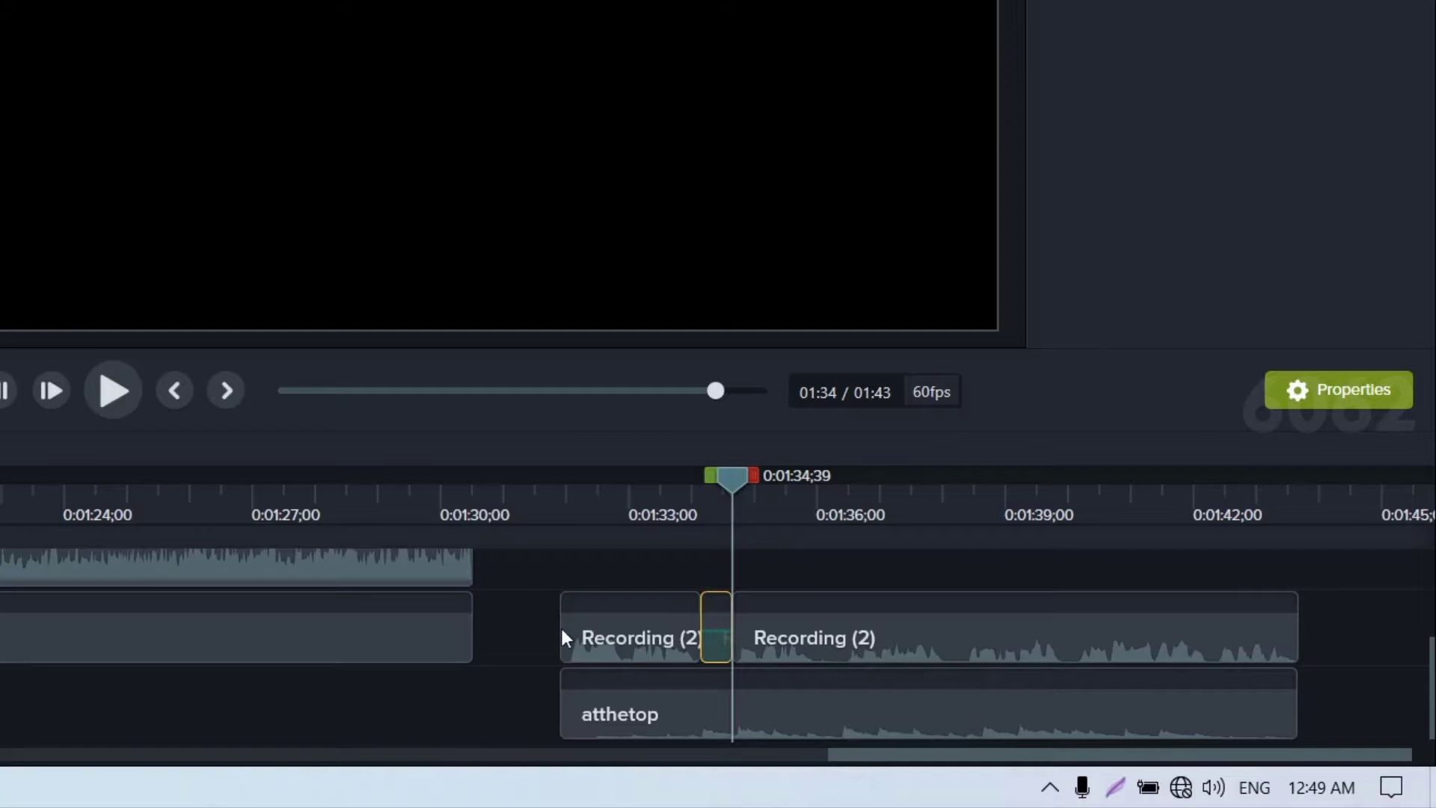
Ripple delete the short middle piece of Recording (2) on Track 2 to close the gap.
right_click(714, 648)
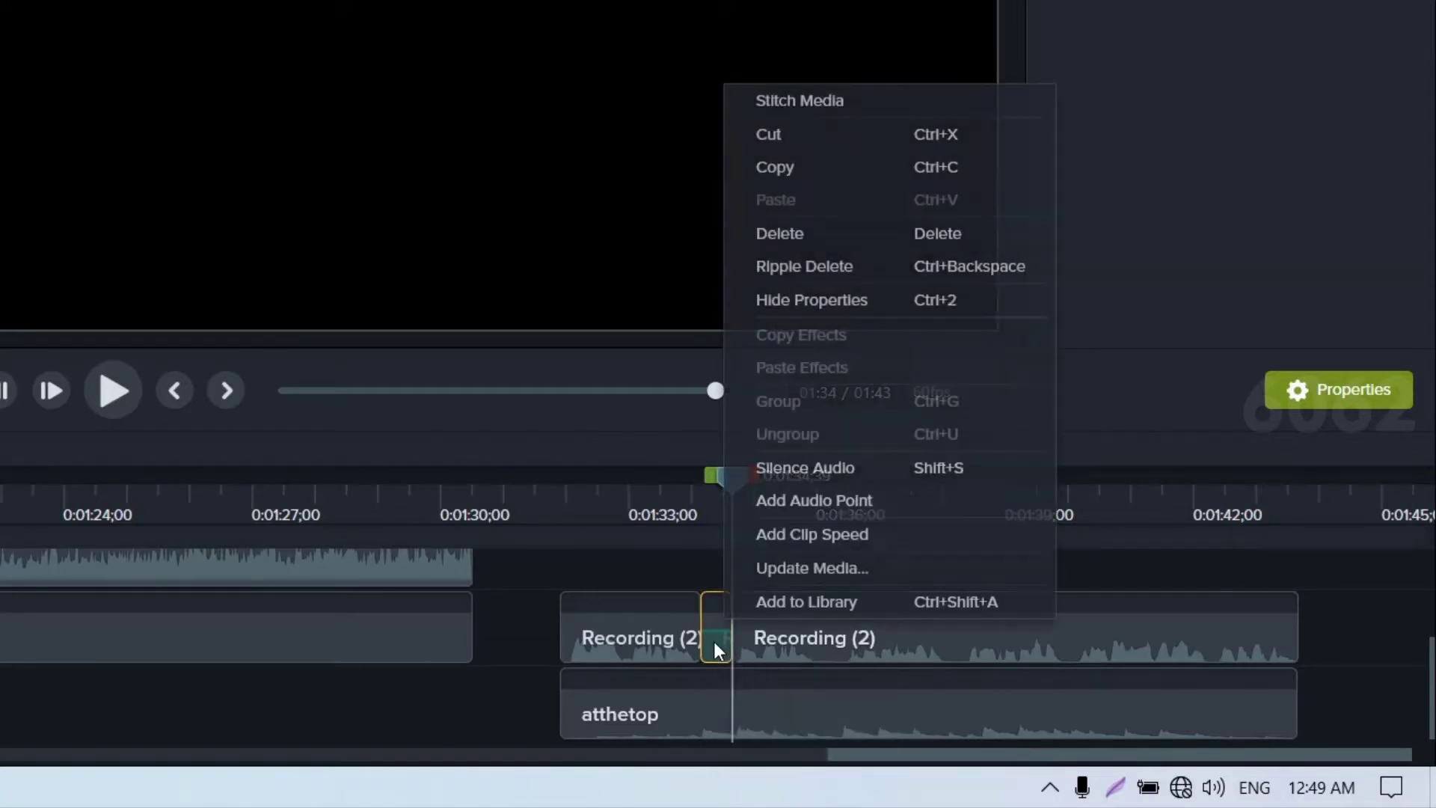
left_click(801, 267)
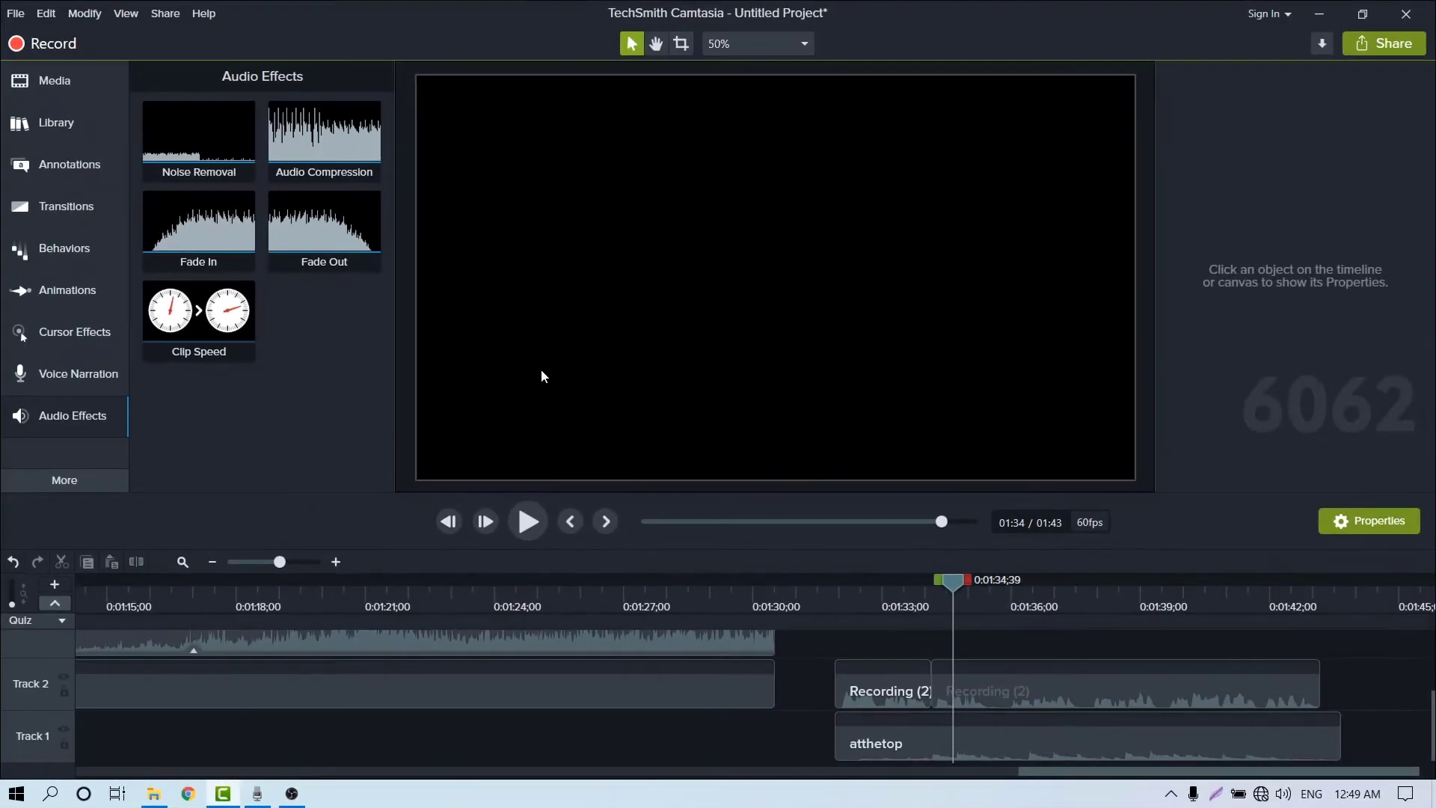
Examine the available sharing and export destinations for the project, and close the list without choosing one.
left_click(1384, 46)
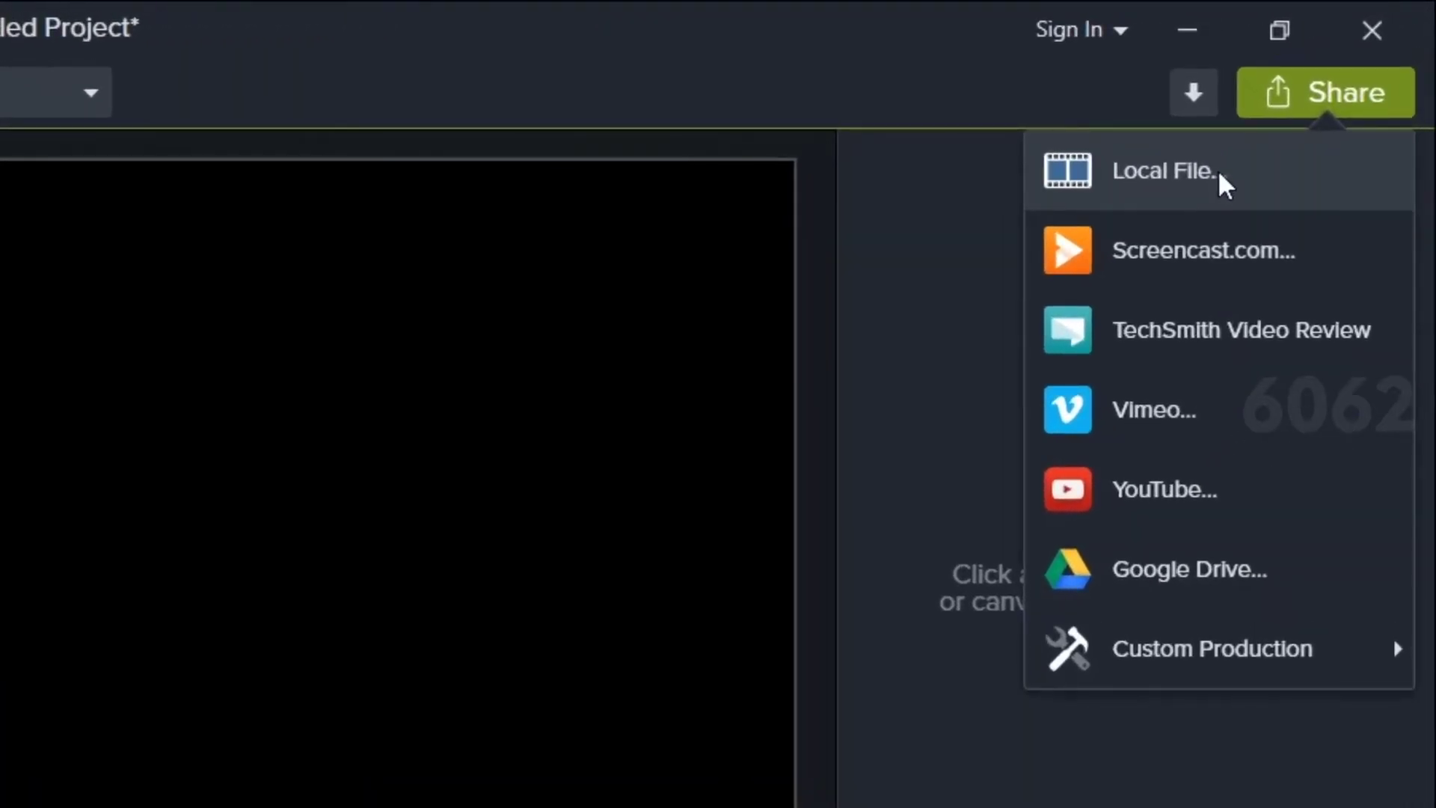
left_click(897, 375)
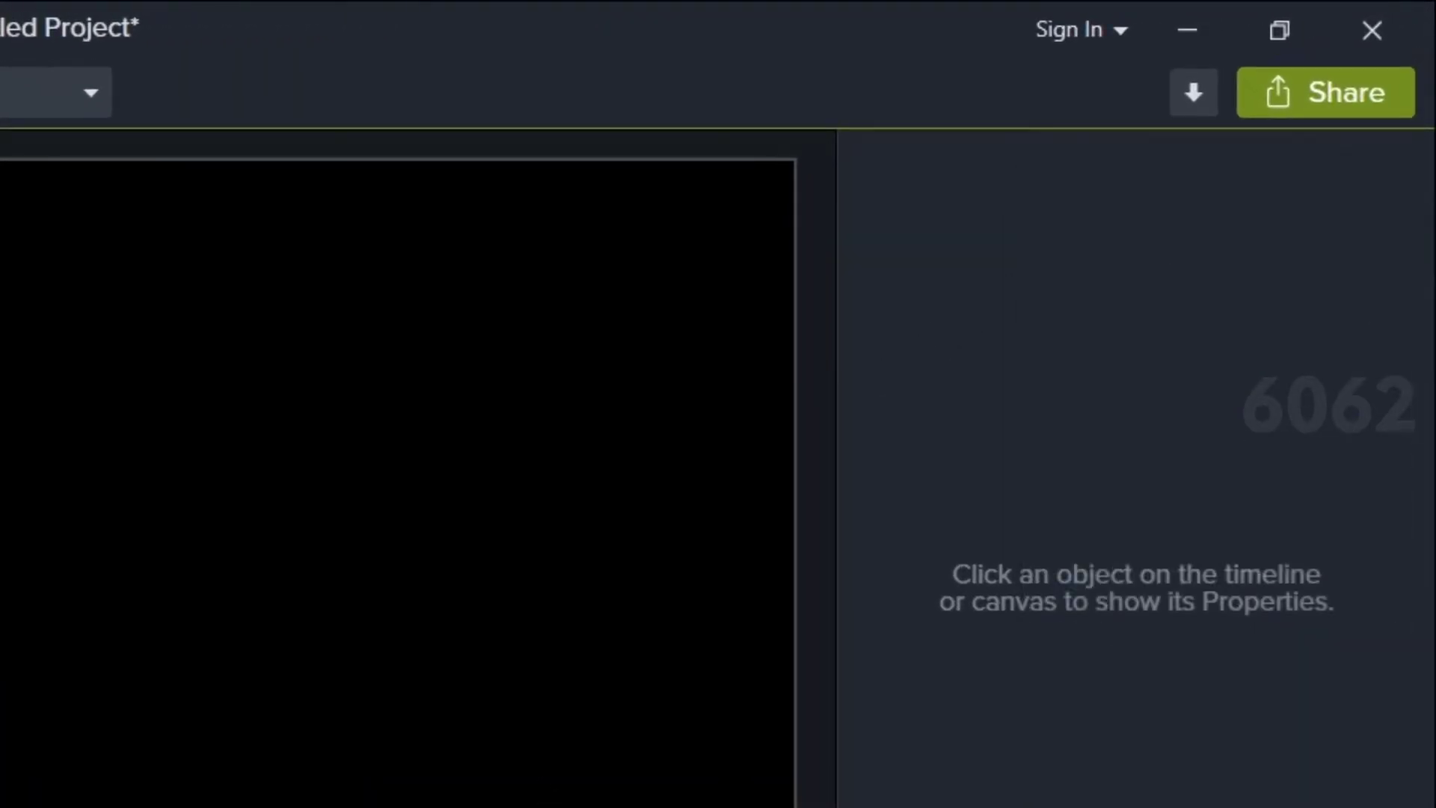